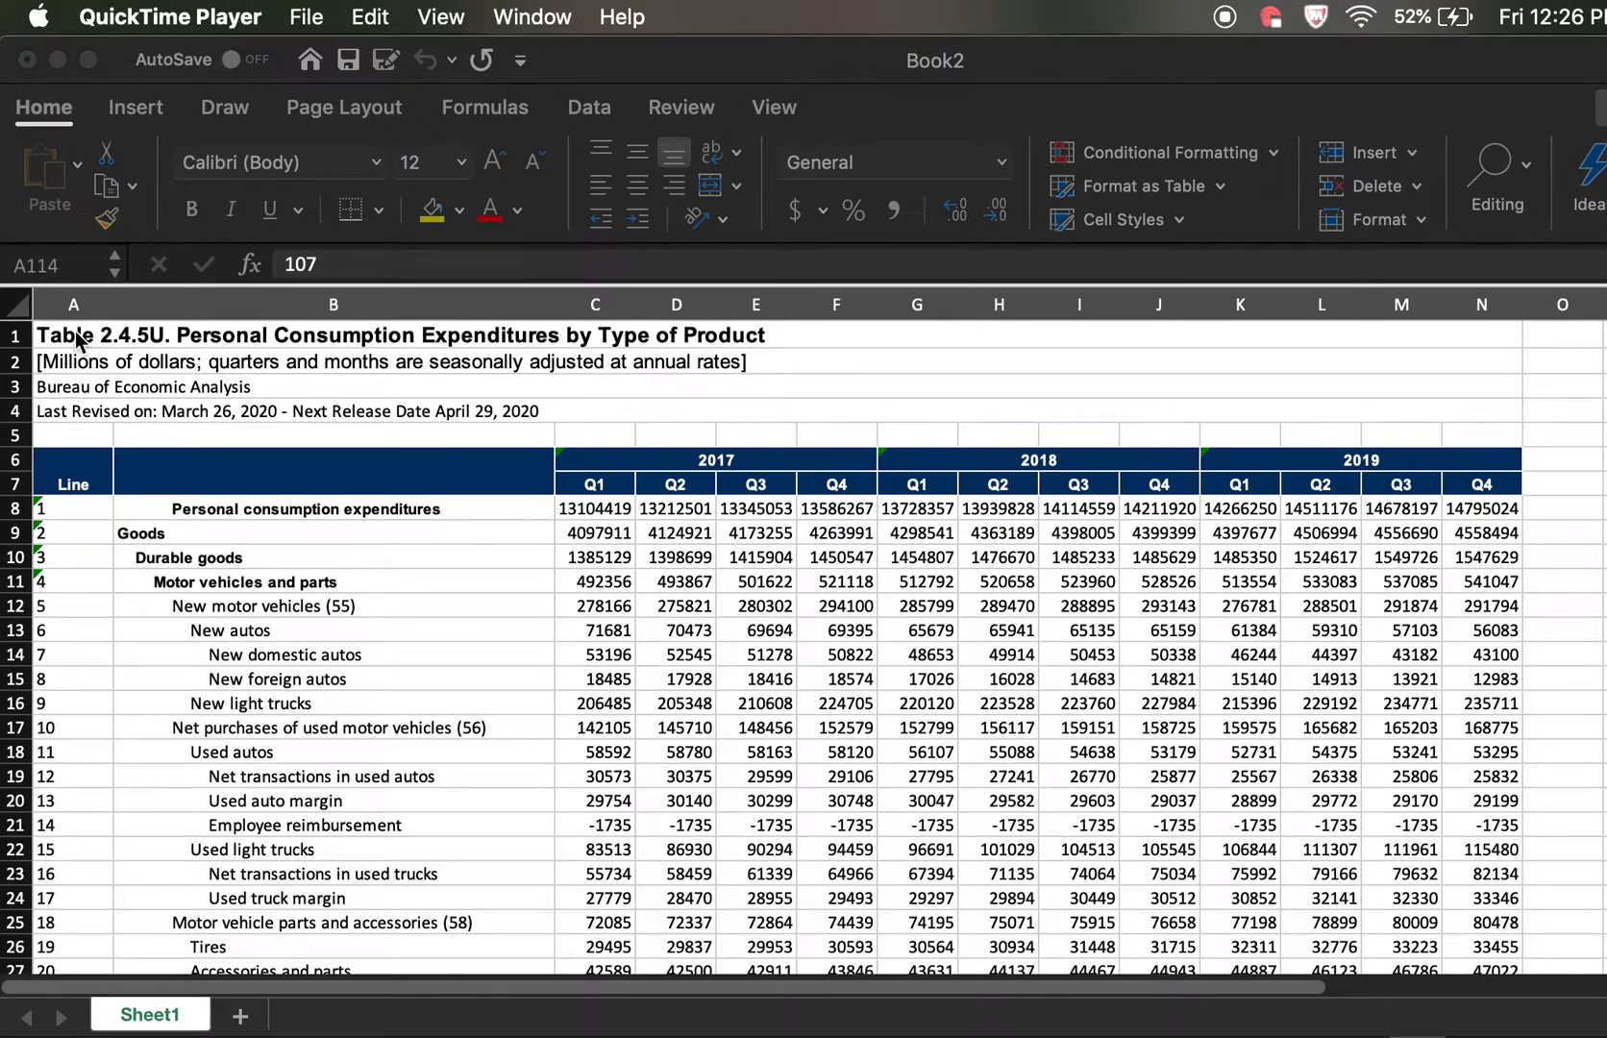
# Copy the title, header and Personal consumption expenditures rows (A1:N8) of Sheet1.
pyautogui.click(76, 339)
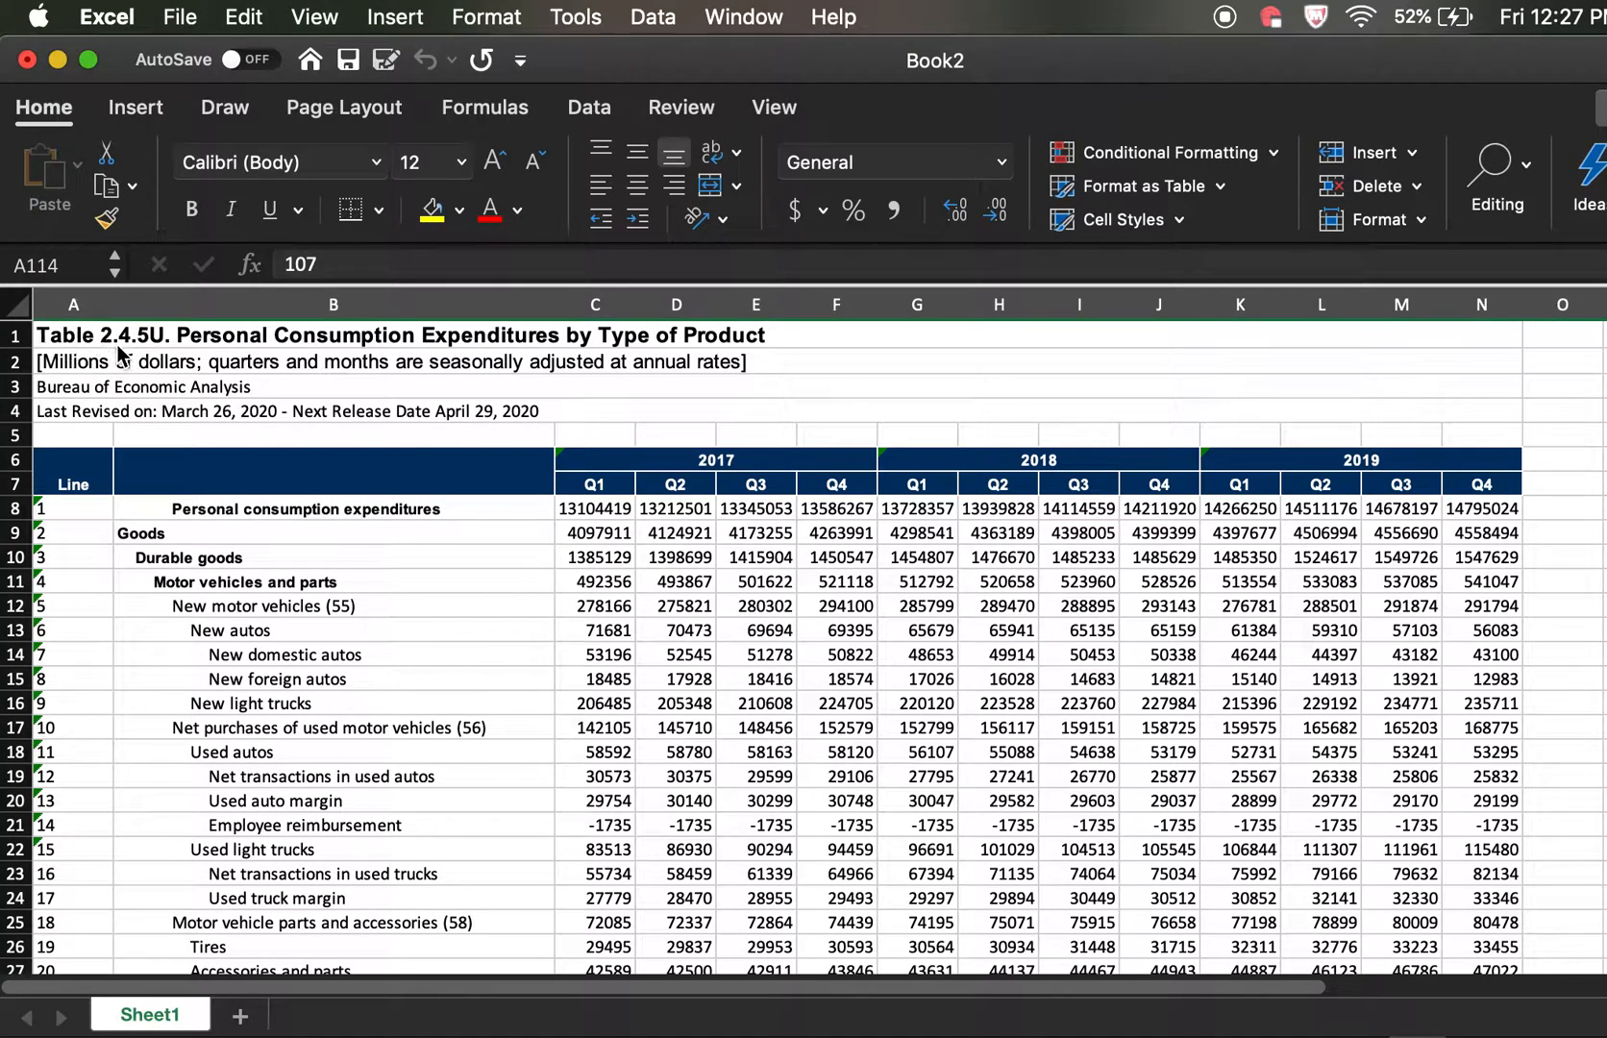
pyautogui.moveTo(54, 334); pyautogui.dragTo(322, 511)
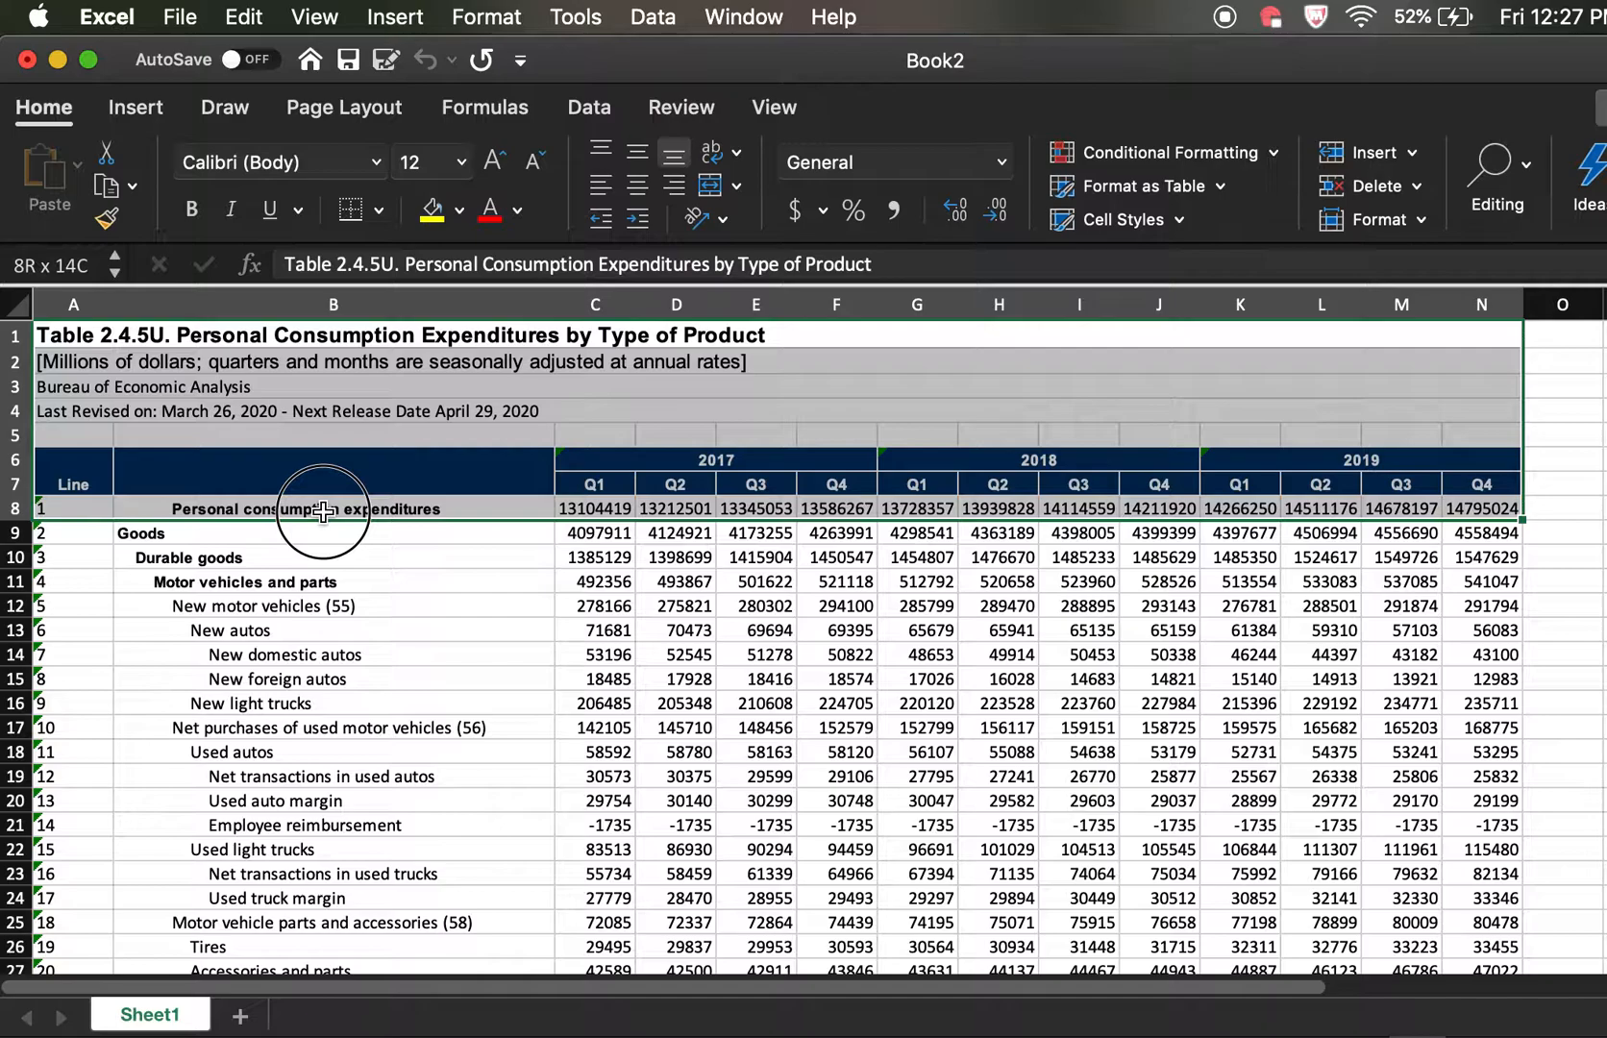
pyautogui.moveTo(323, 511); pyautogui.dragTo(323, 511)
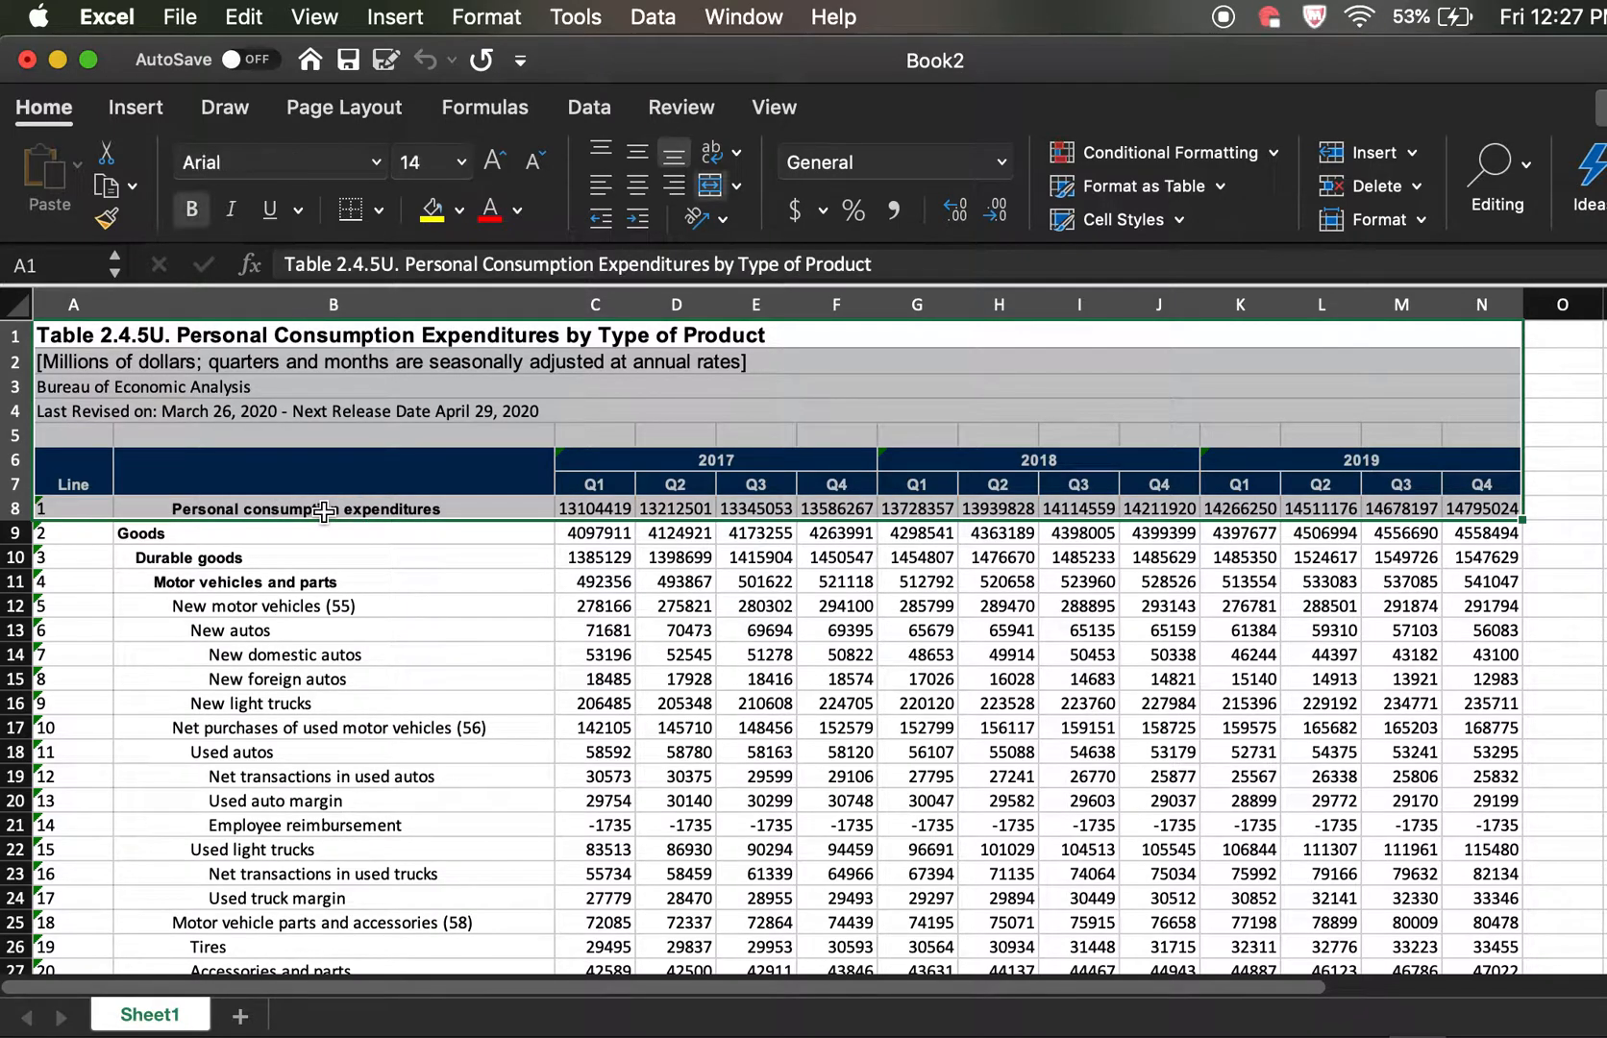
pyautogui.click(246, 16)
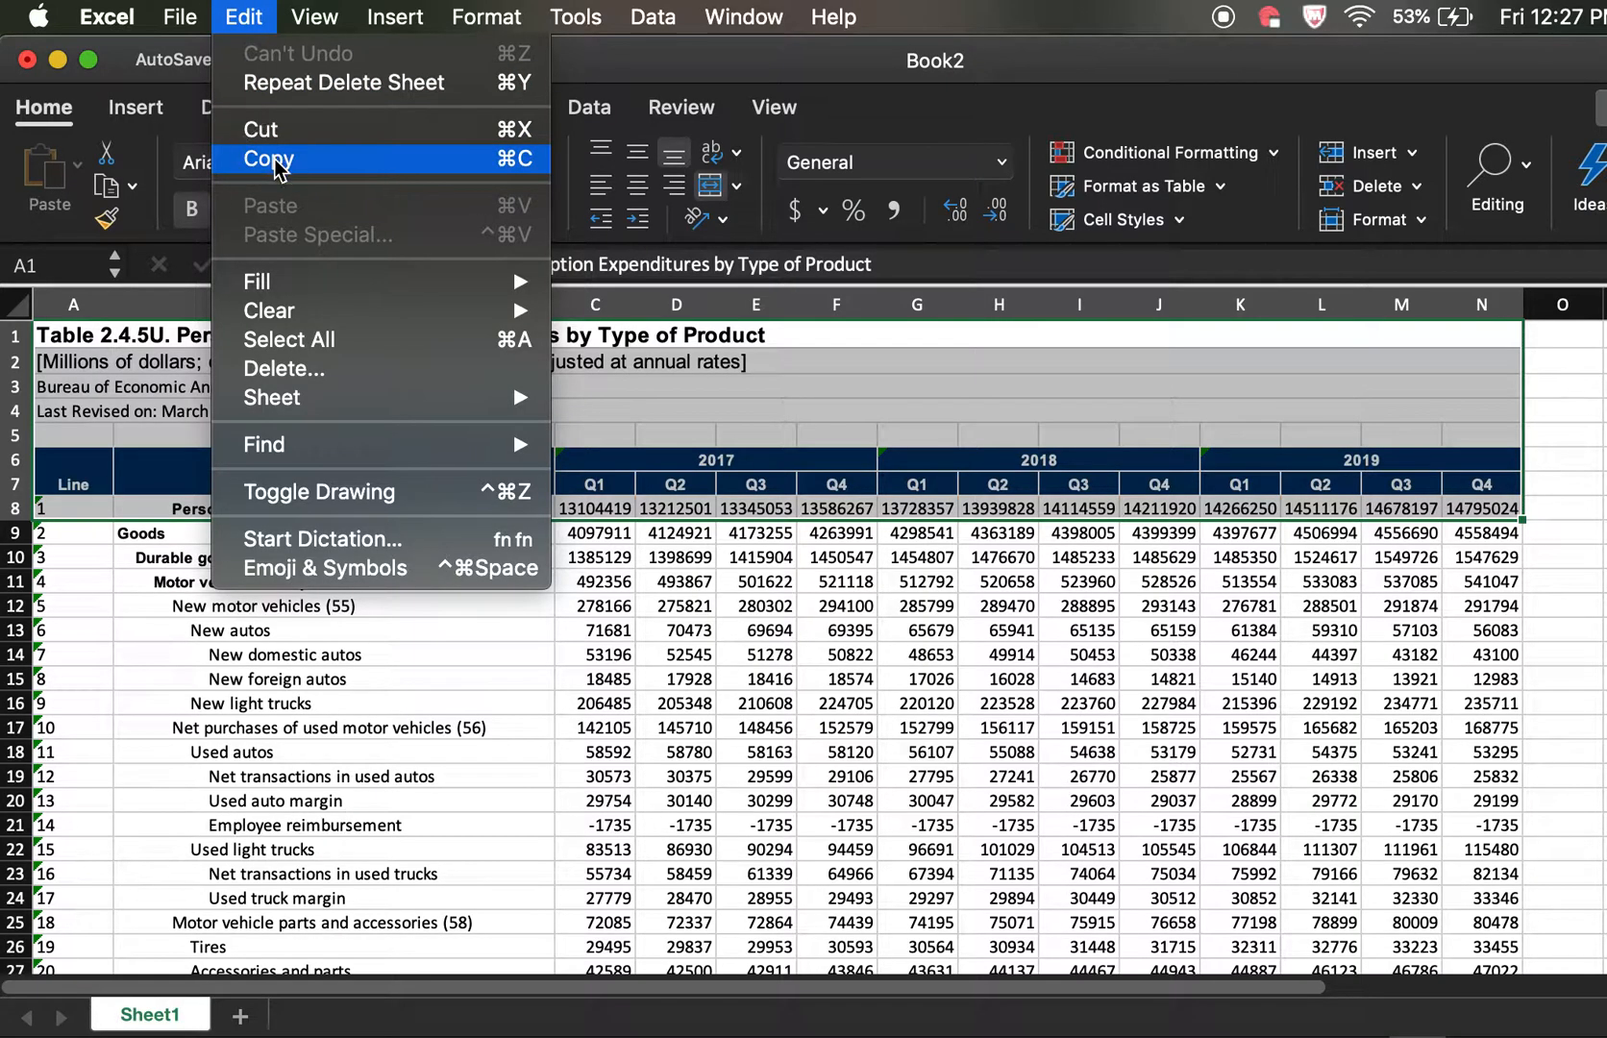
pyautogui.click(272, 161)
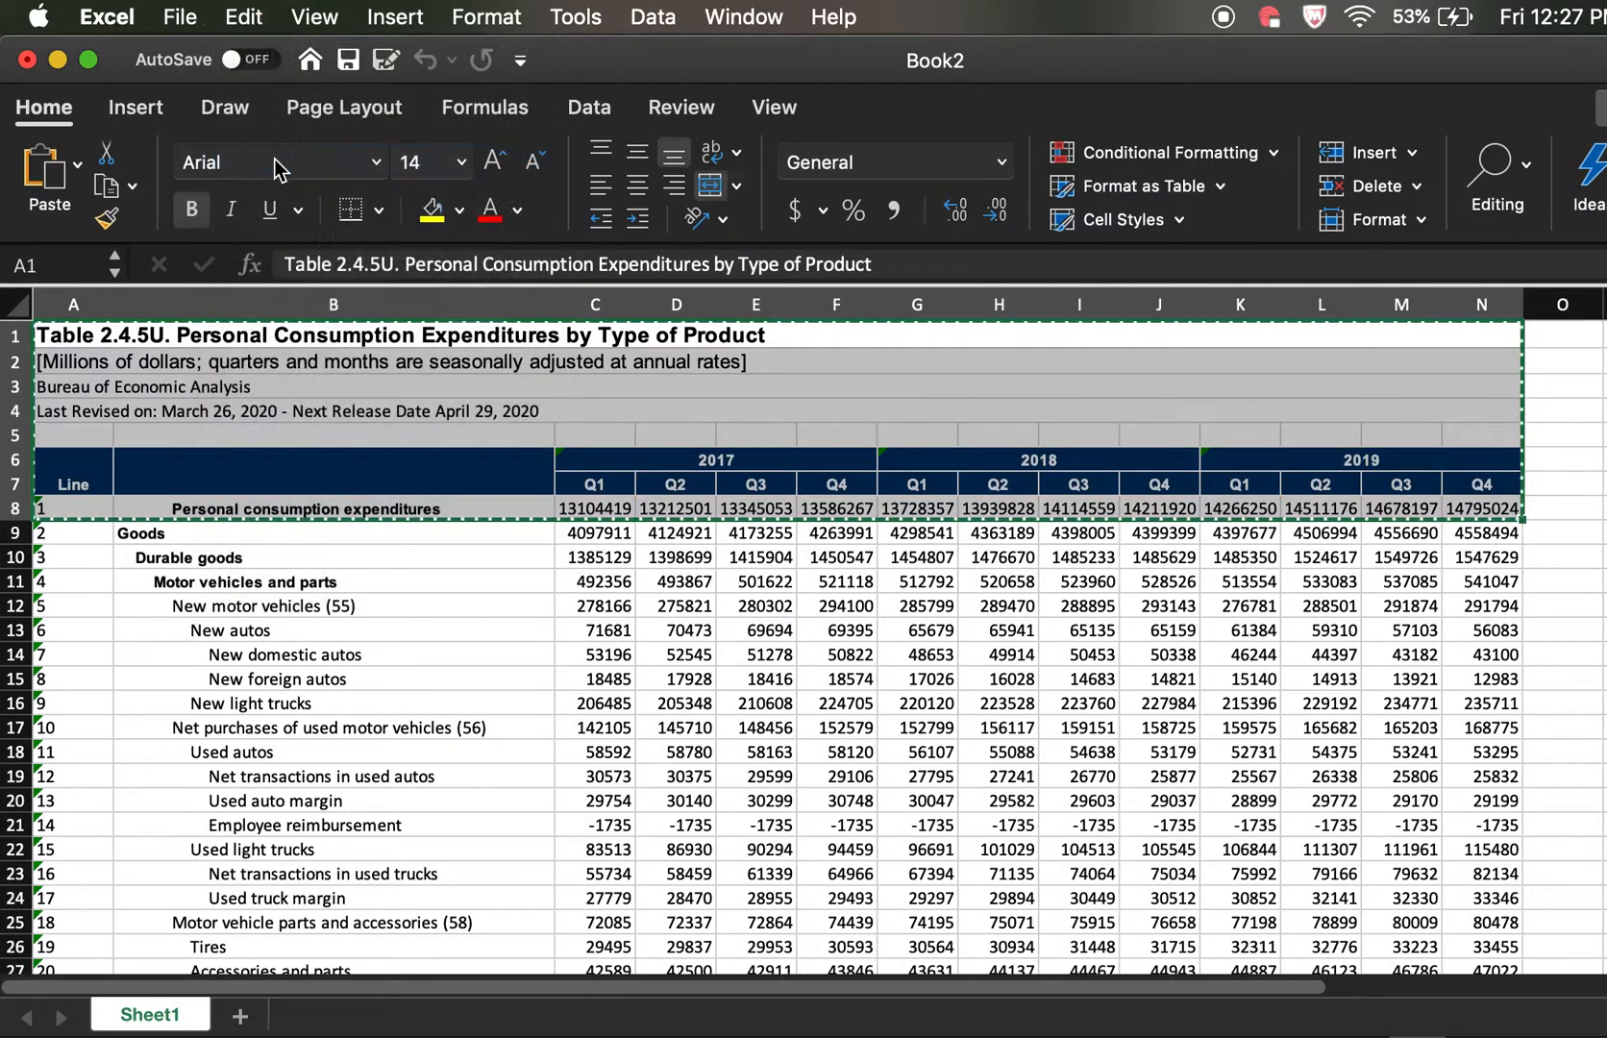
# Add a new worksheet and paste the copied table rows at cell A1.
pyautogui.click(241, 1020)
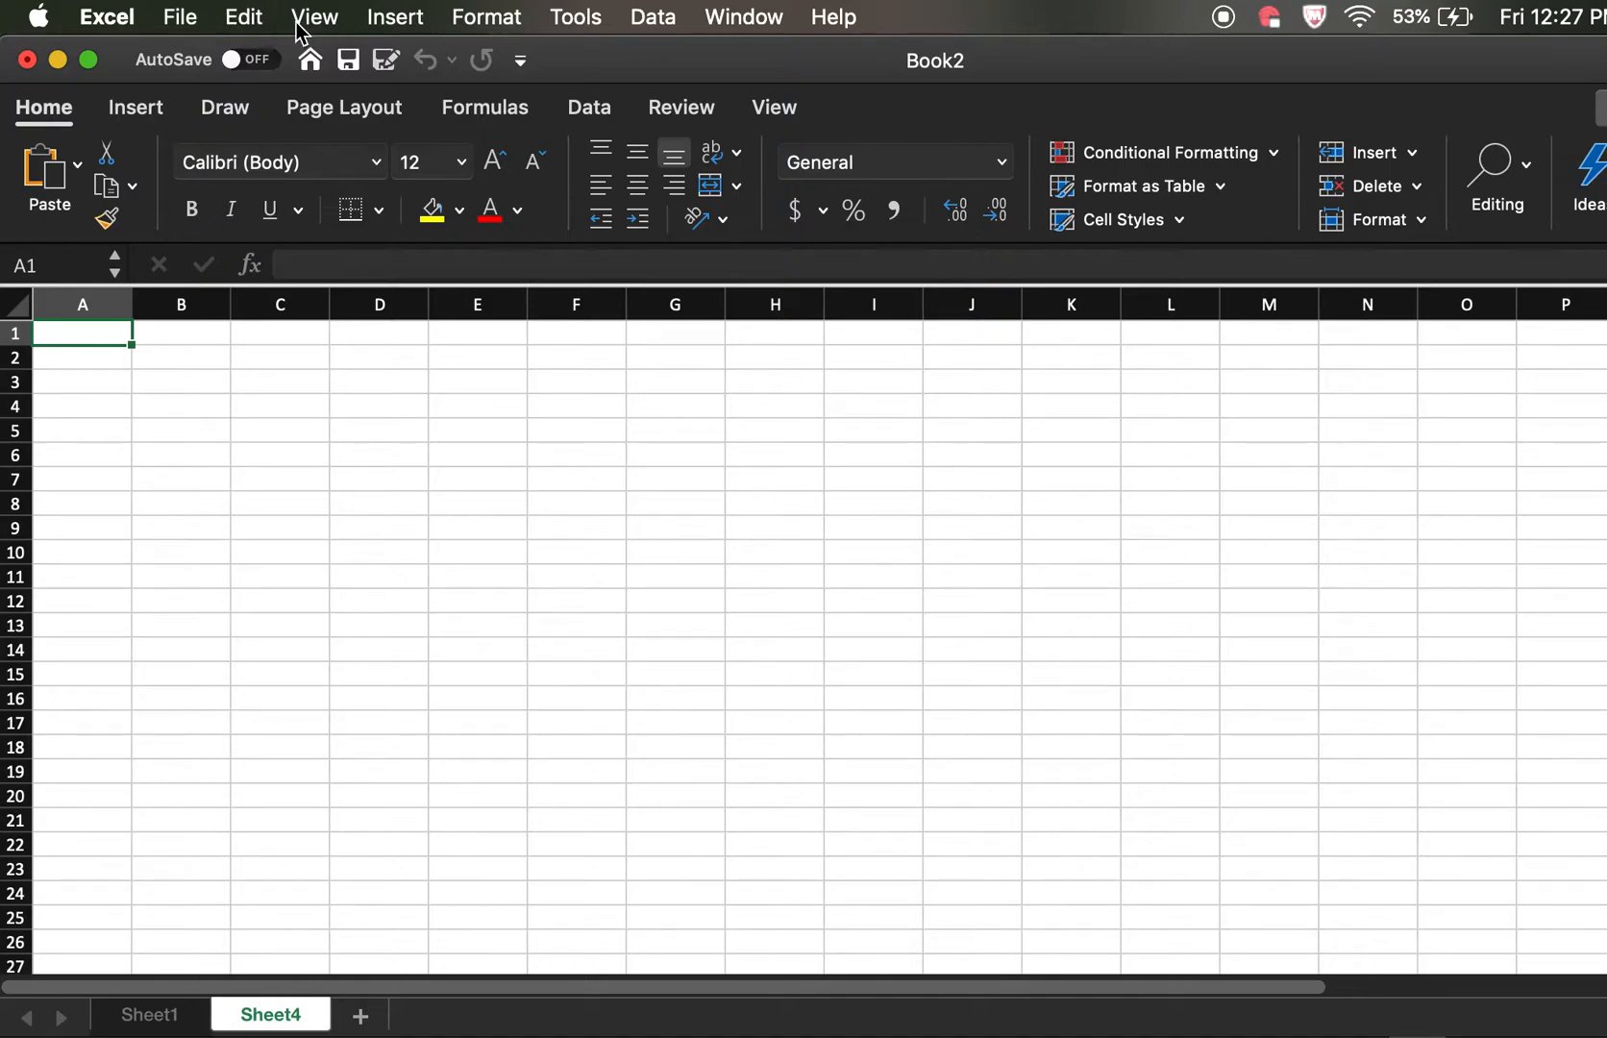
pyautogui.click(247, 14)
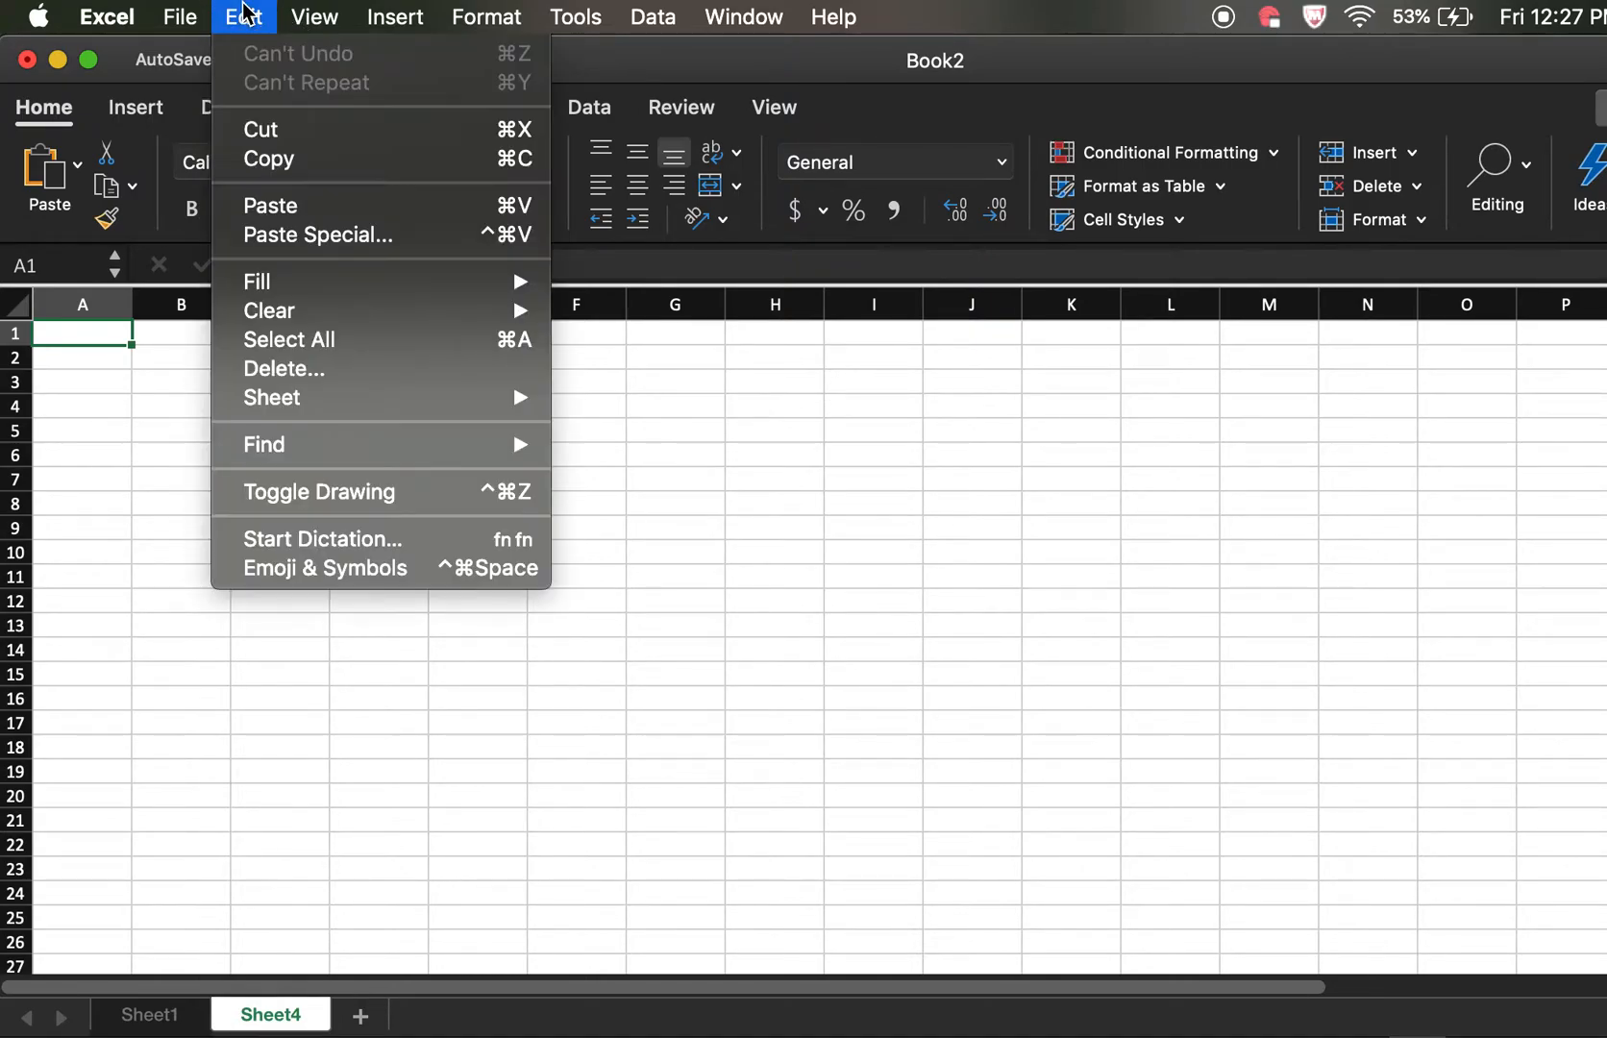
pyautogui.click(293, 217)
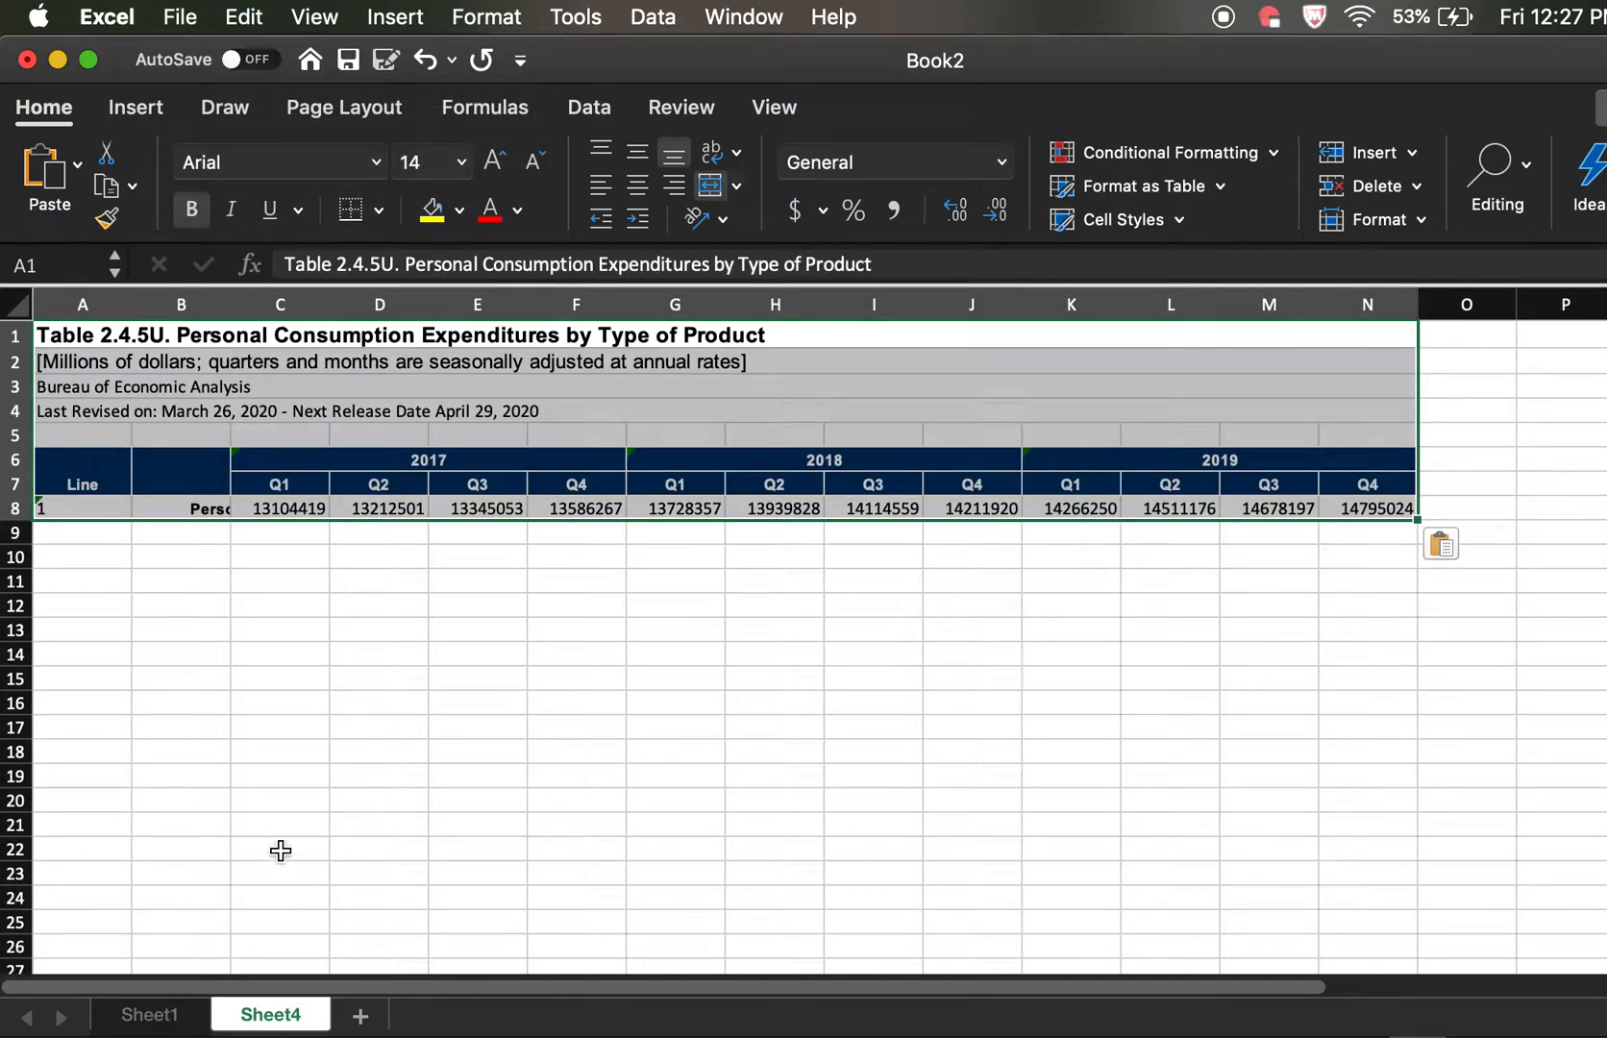
# Copy the entire line 107 row, Other clothing materials and footwear (13 and 17), from Sheet1.
pyautogui.click(160, 1017)
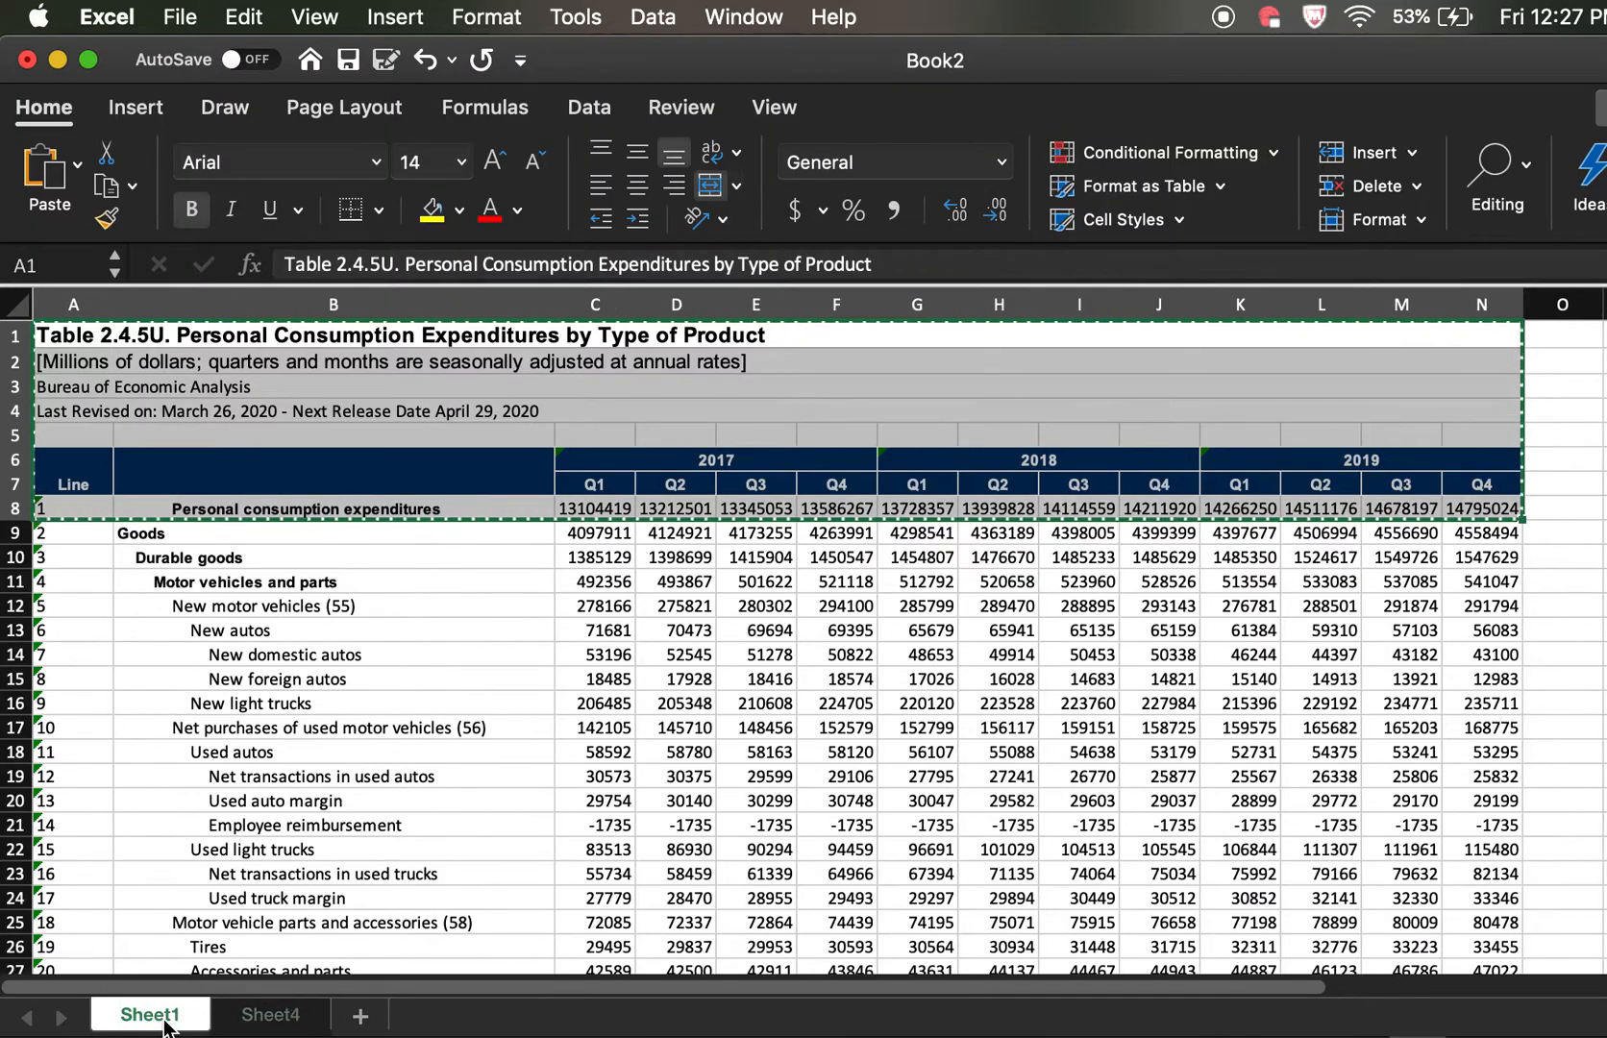
pyautogui.scroll(-6, 282, 711)
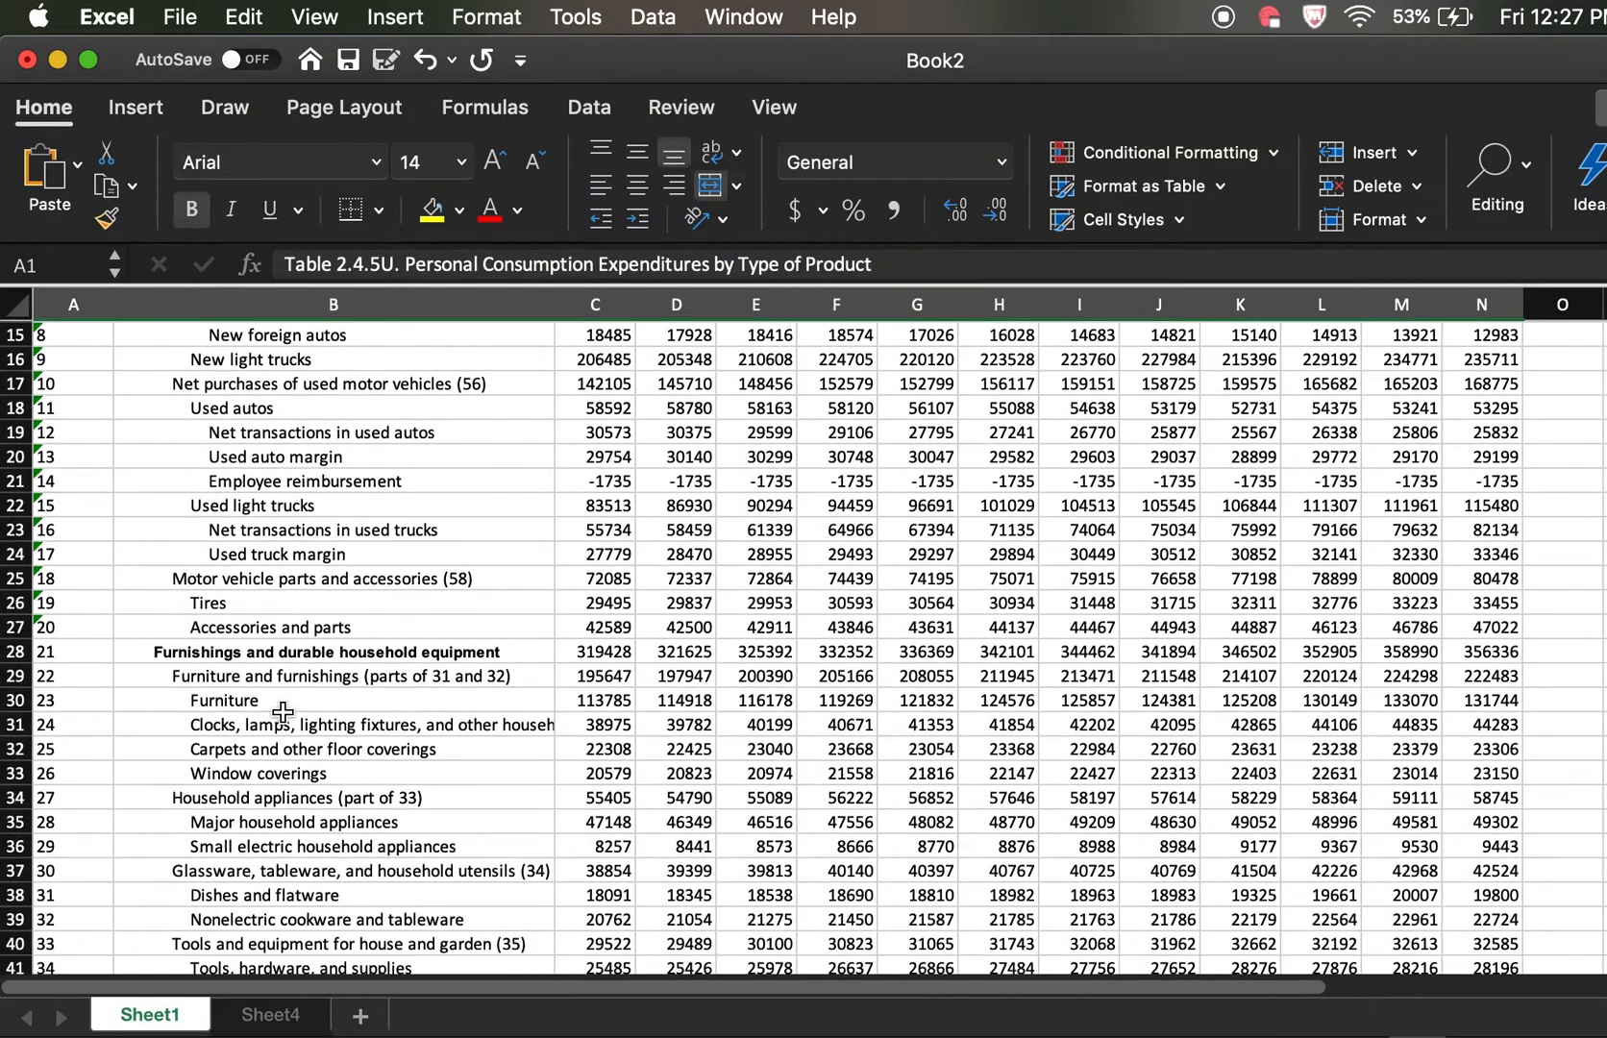
pyautogui.scroll(-15, 283, 711)
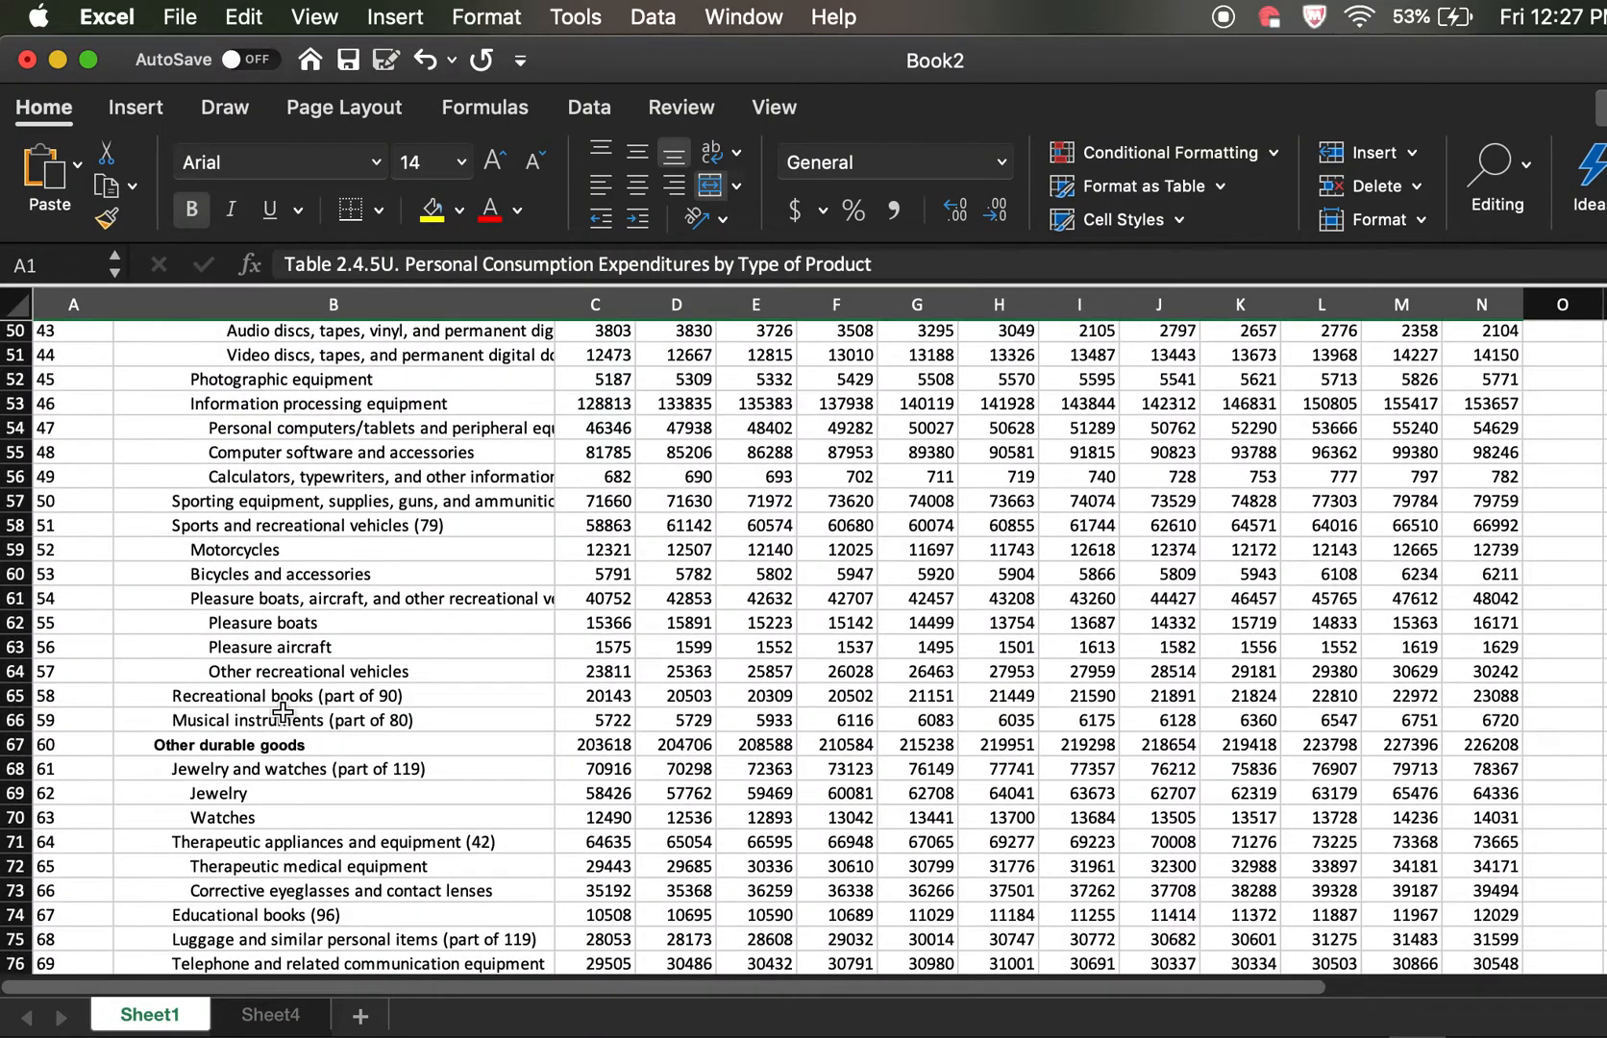
pyautogui.scroll(-7, 283, 711)
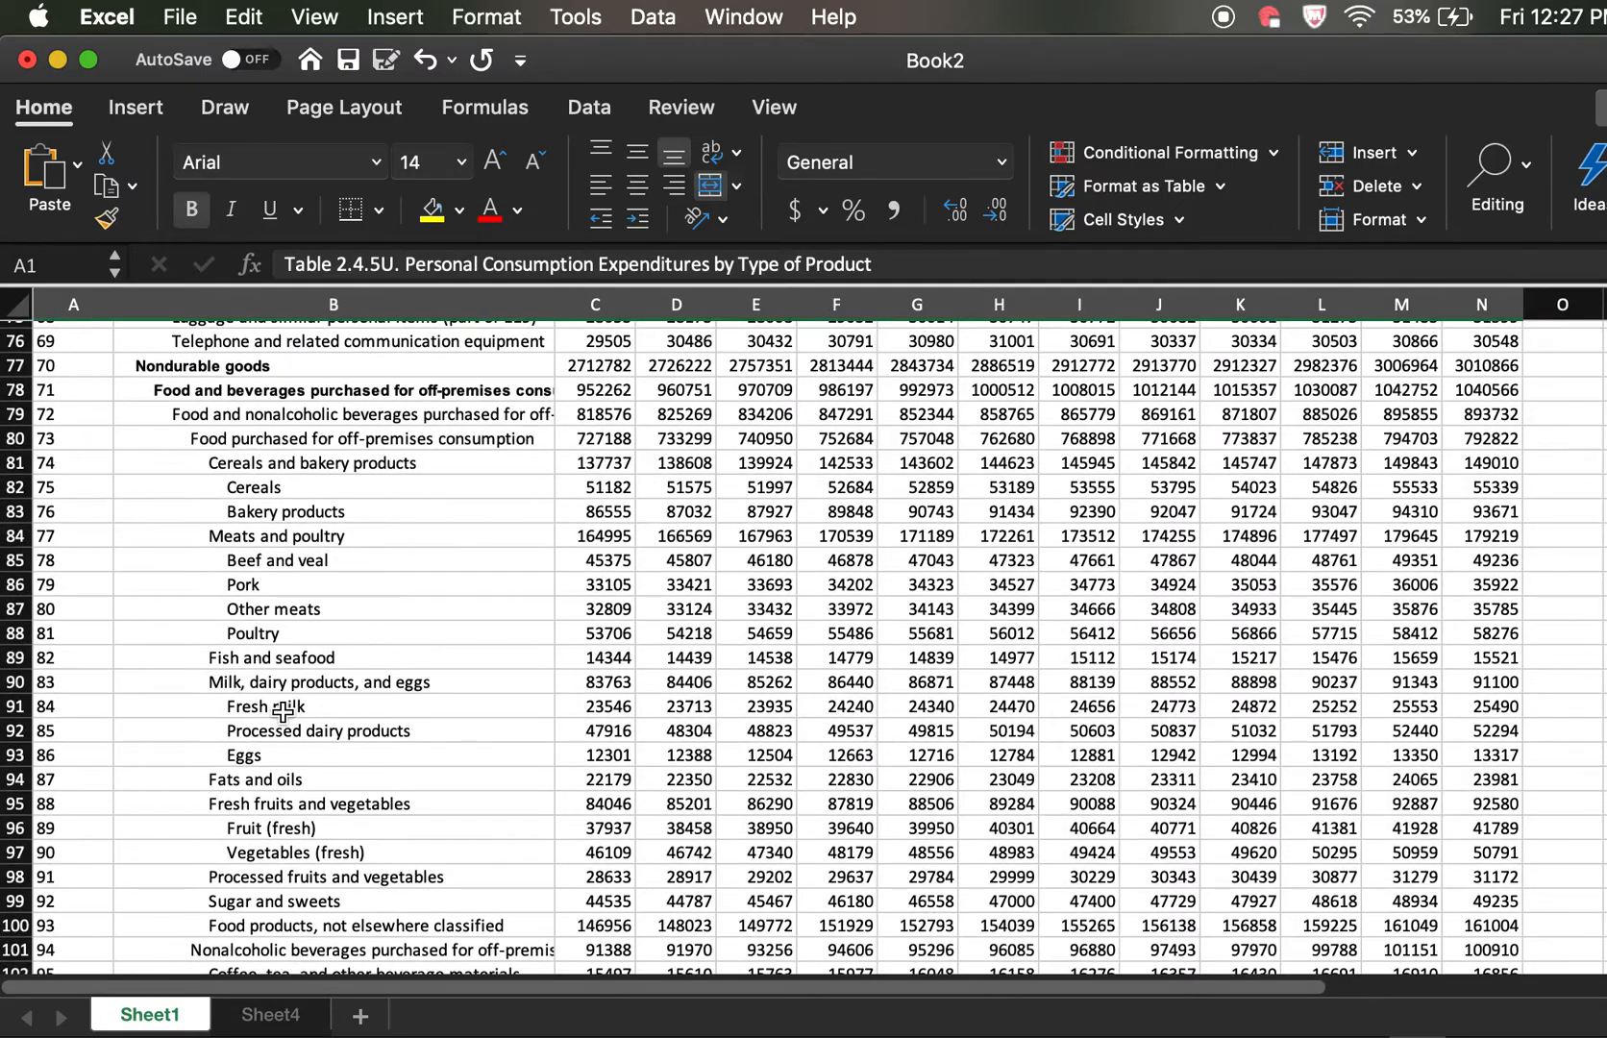
pyautogui.scroll(-5, 282, 711)
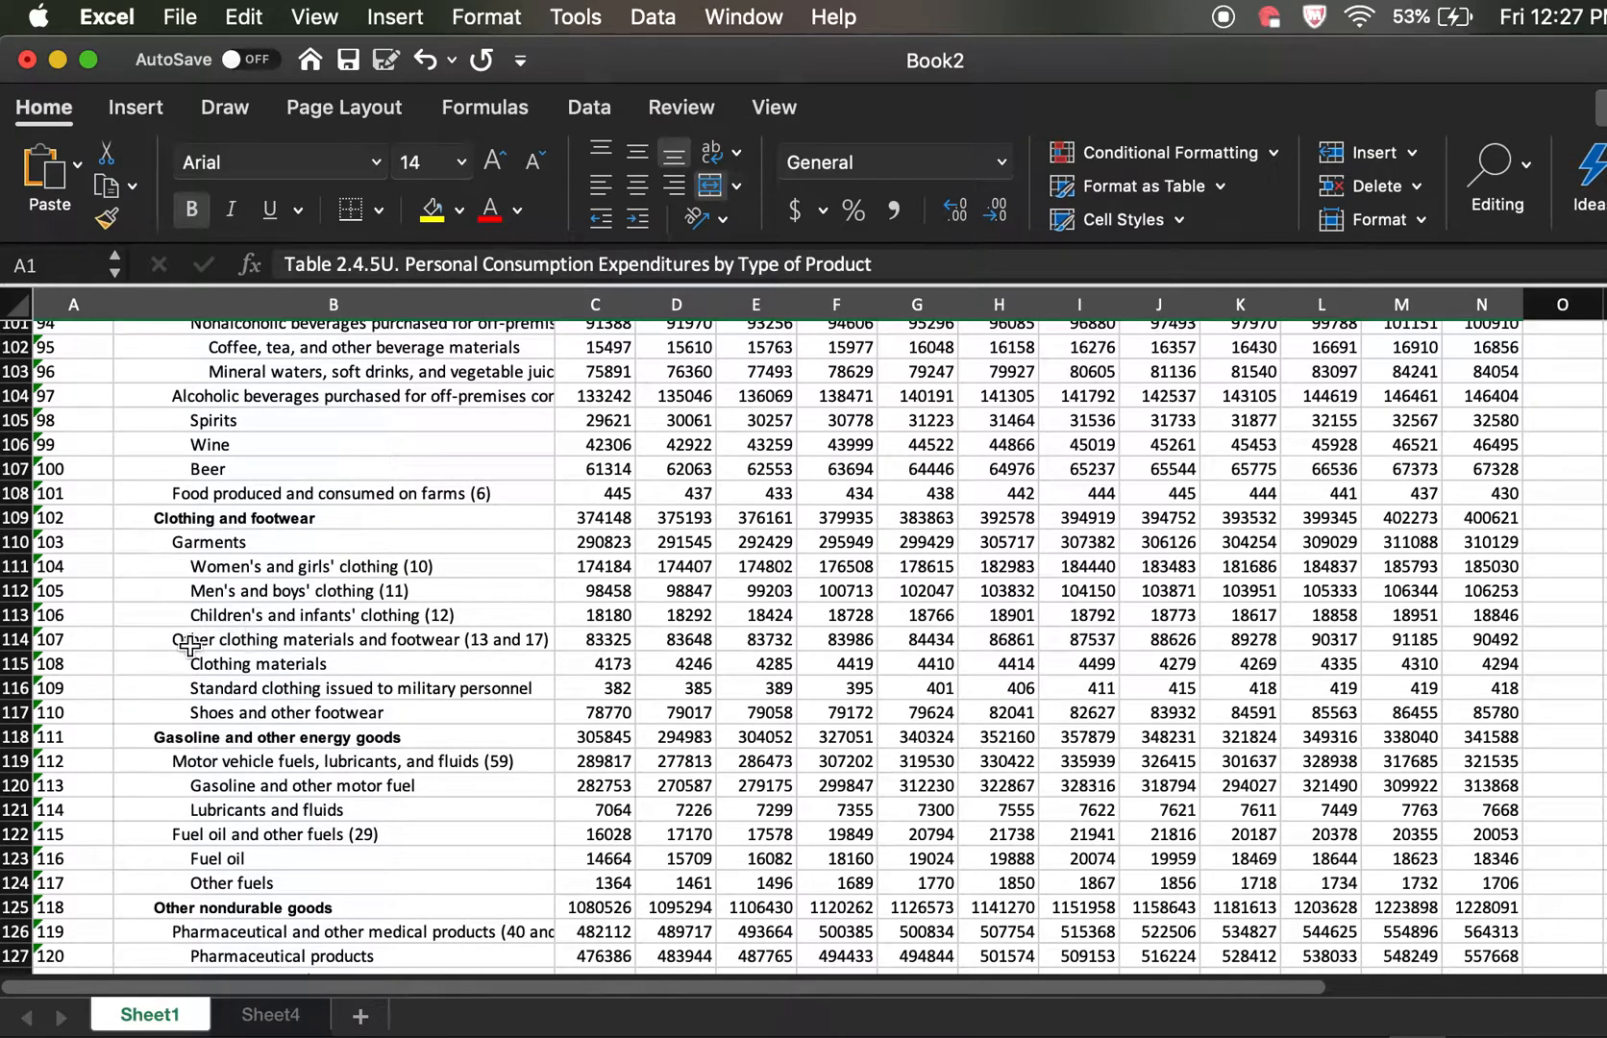
pyautogui.click(17, 639)
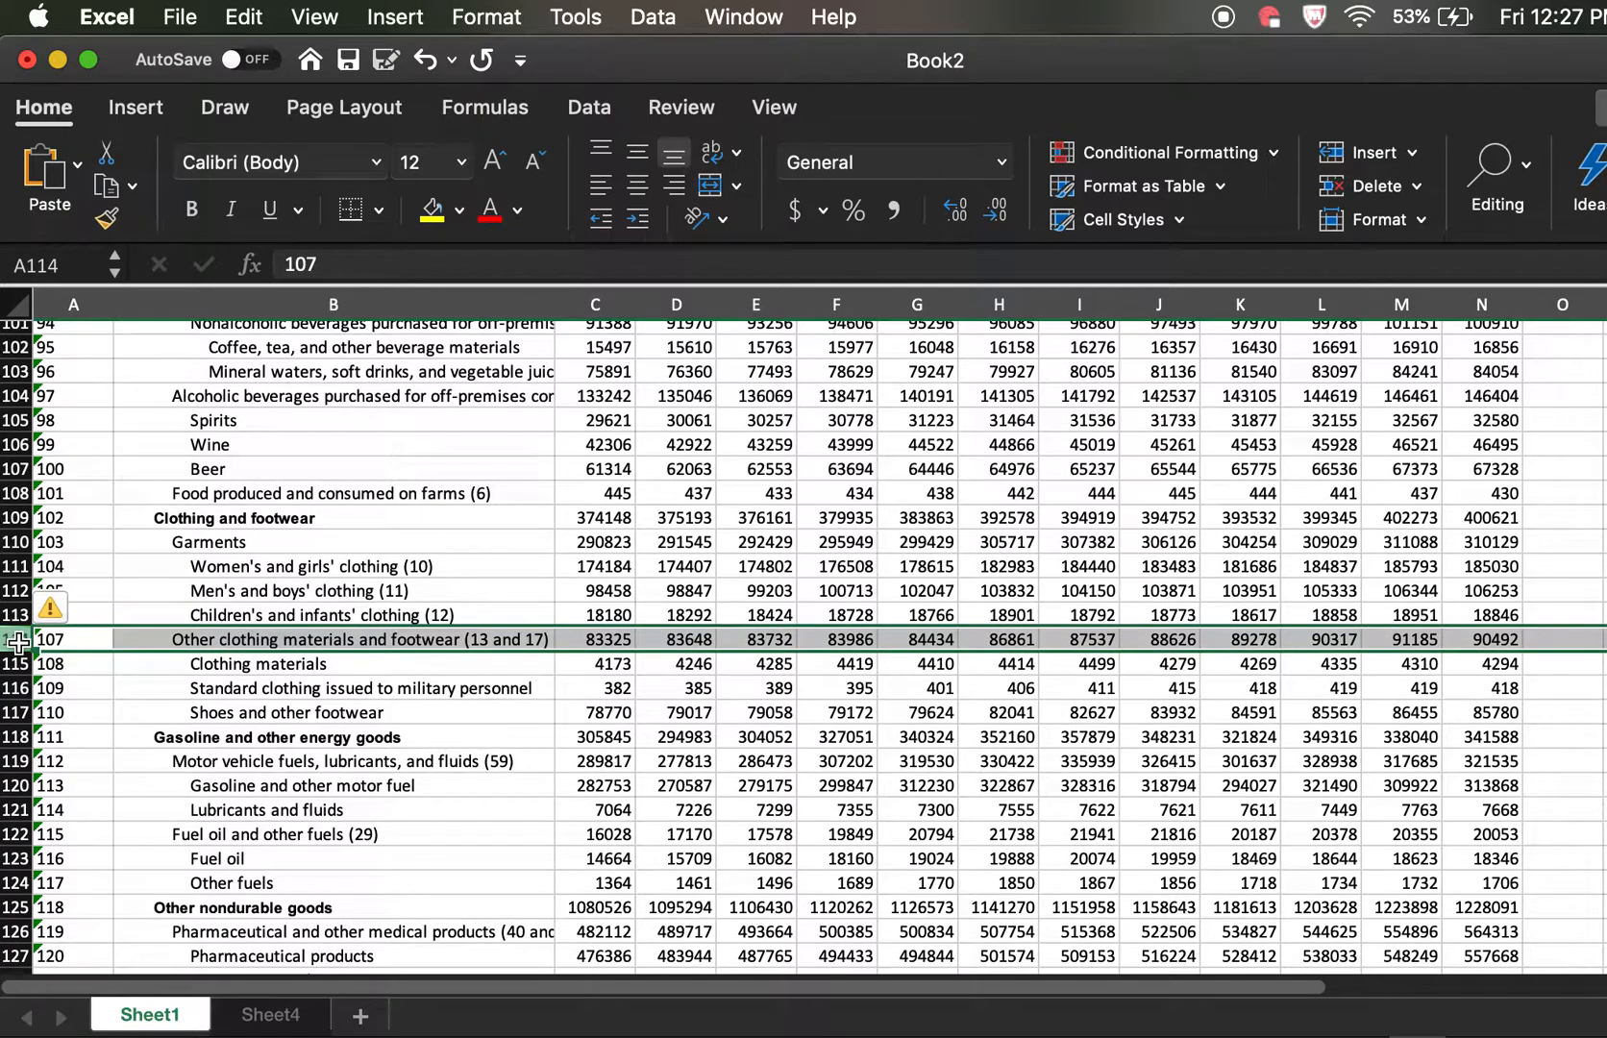
pyautogui.click(242, 16)
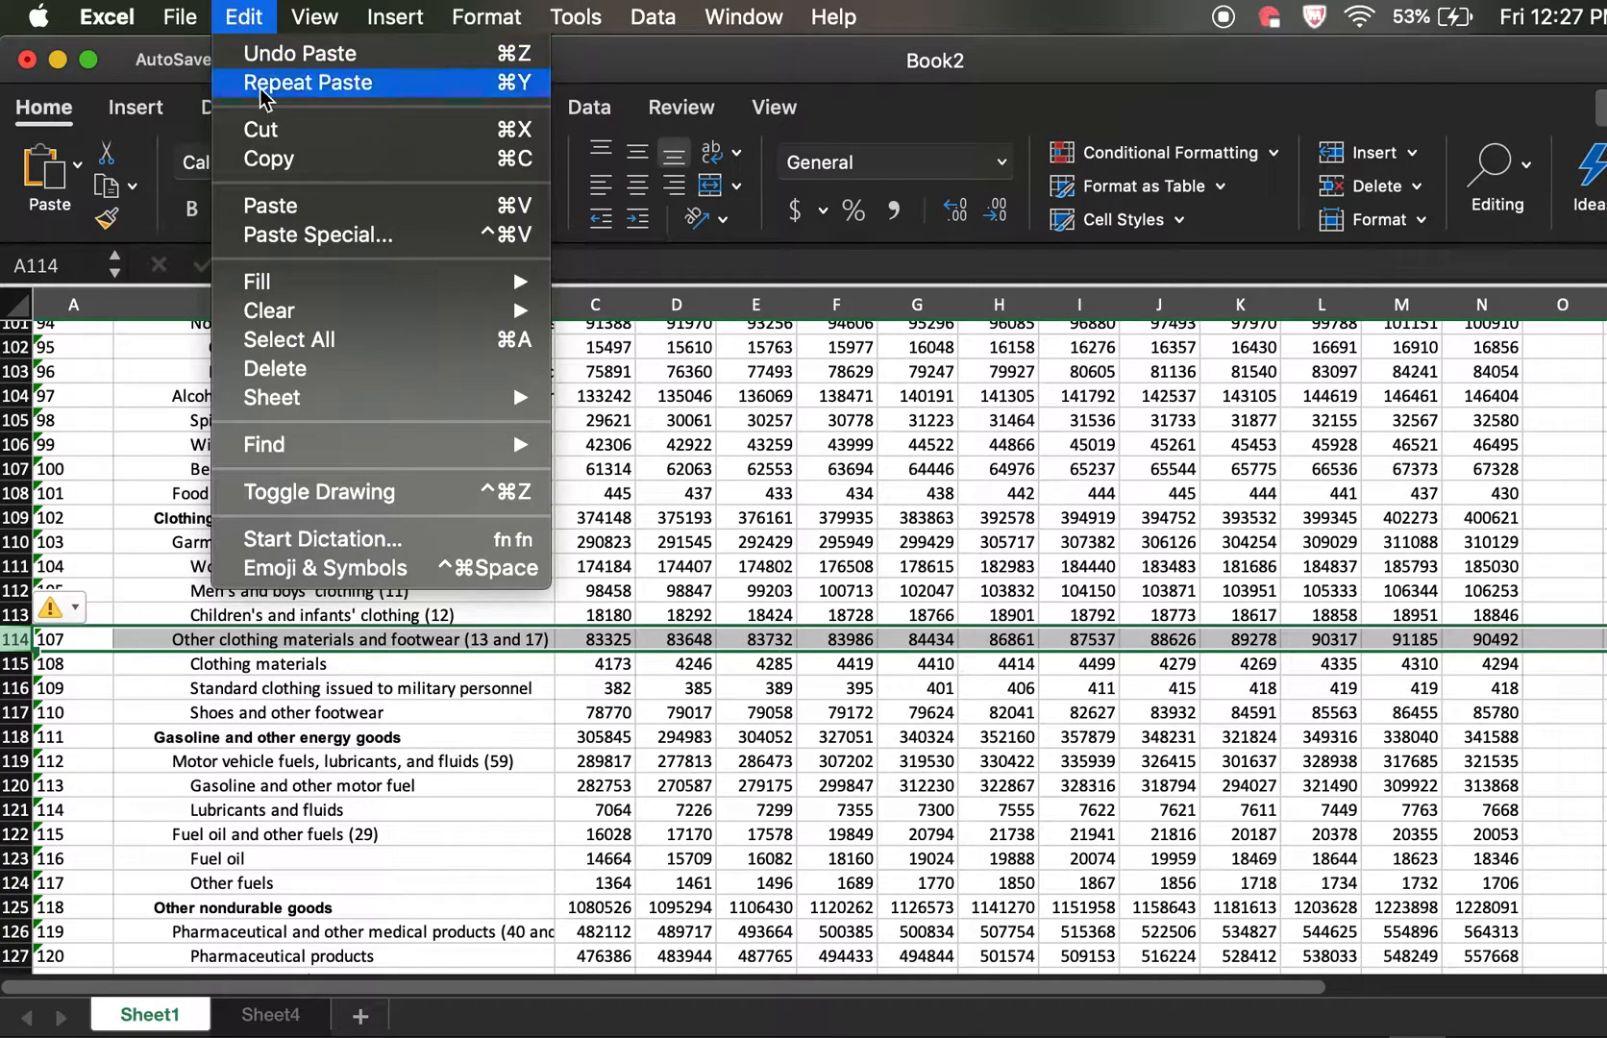
pyautogui.click(274, 162)
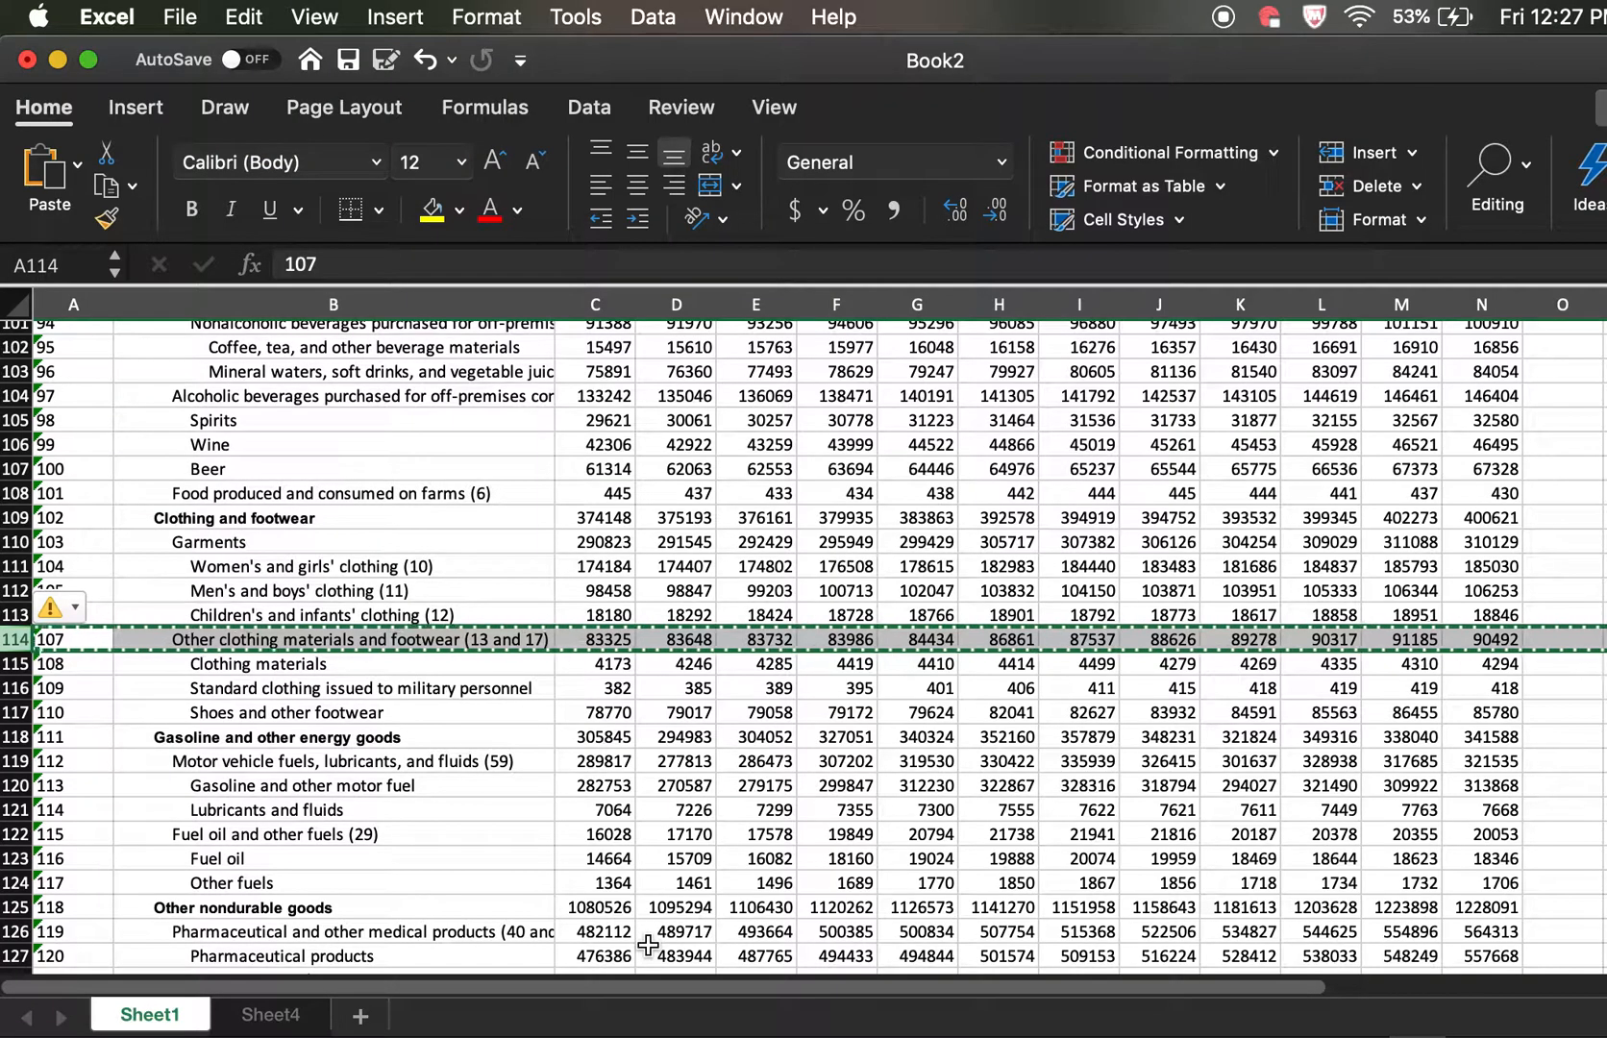
# Paste the copied row into row 9 of Sheet4, directly under Personal consumption expenditures.
pyautogui.click(289, 1020)
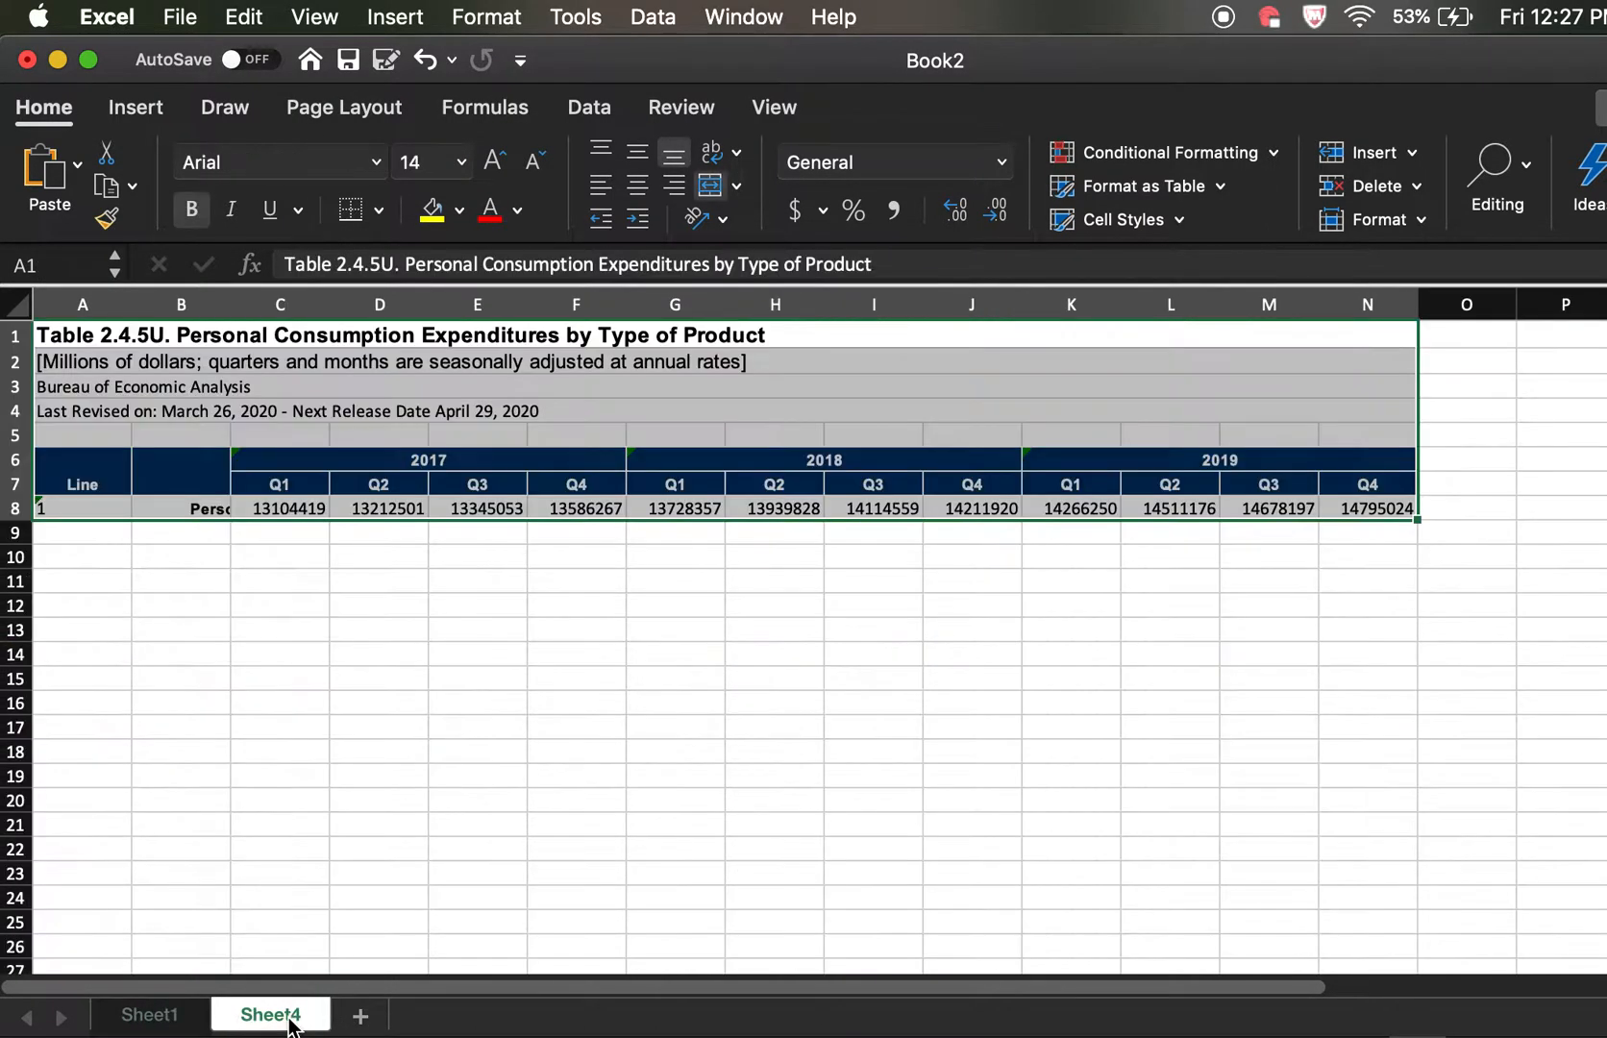
pyautogui.click(69, 534)
pyautogui.press('super+v')
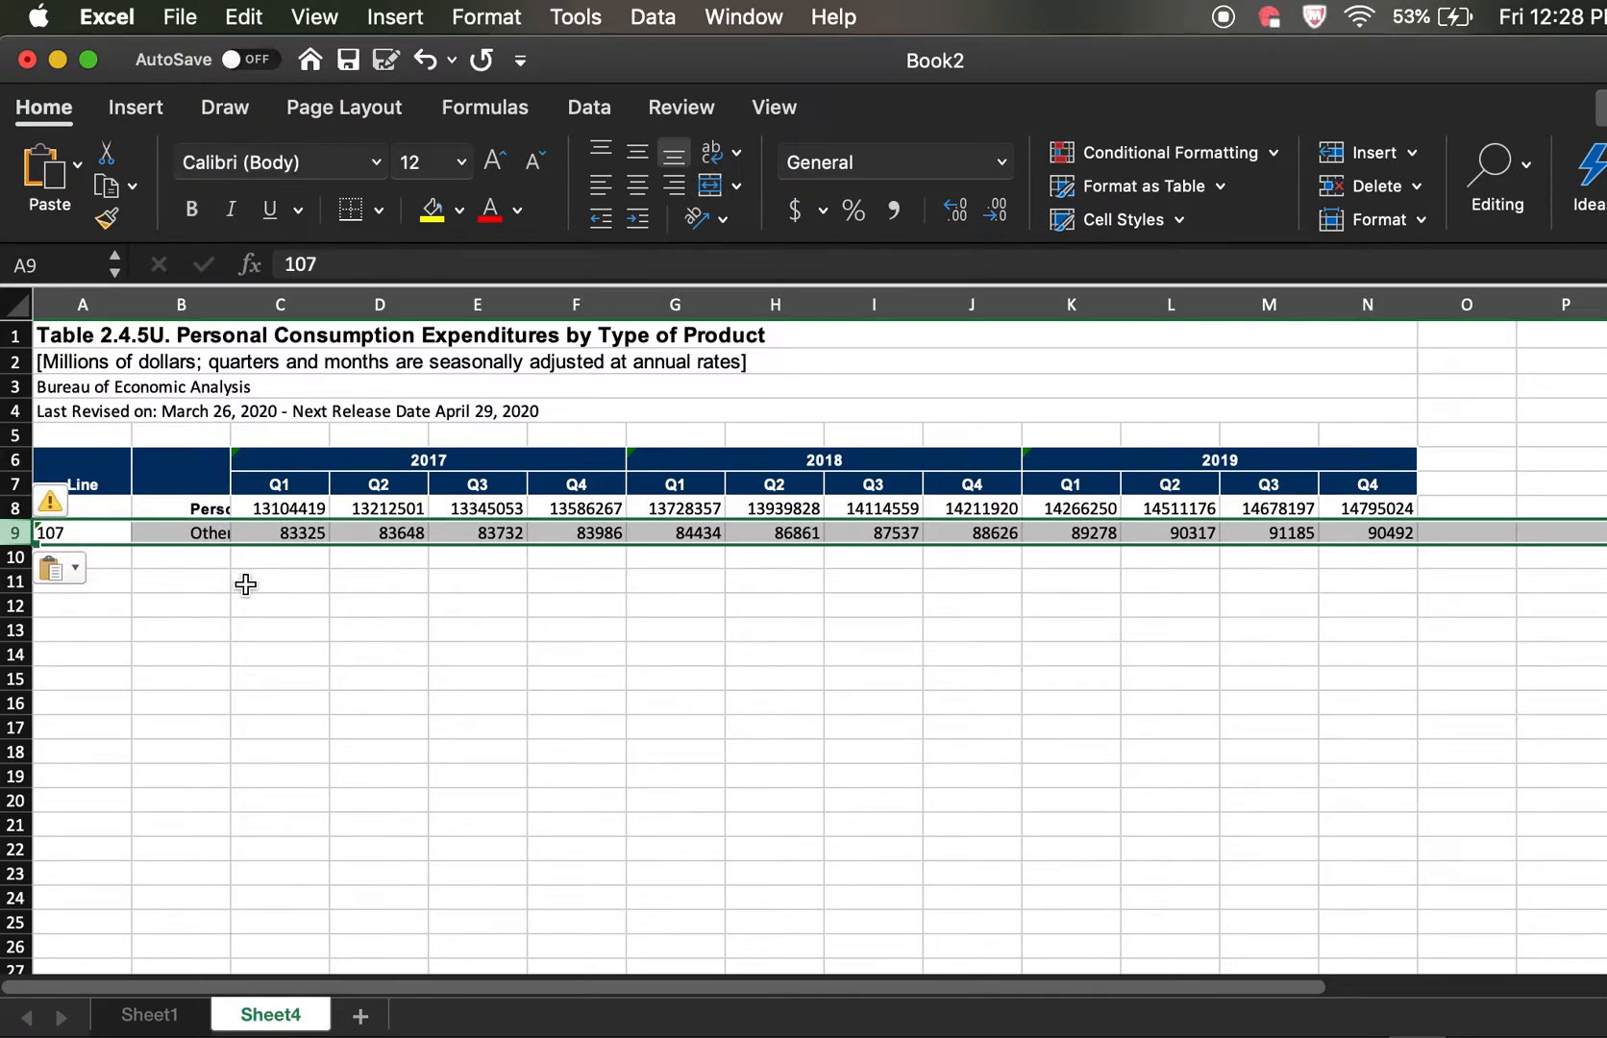
# Widen column B of Sheet4 so that the full category names fit.
pyautogui.click(208, 606)
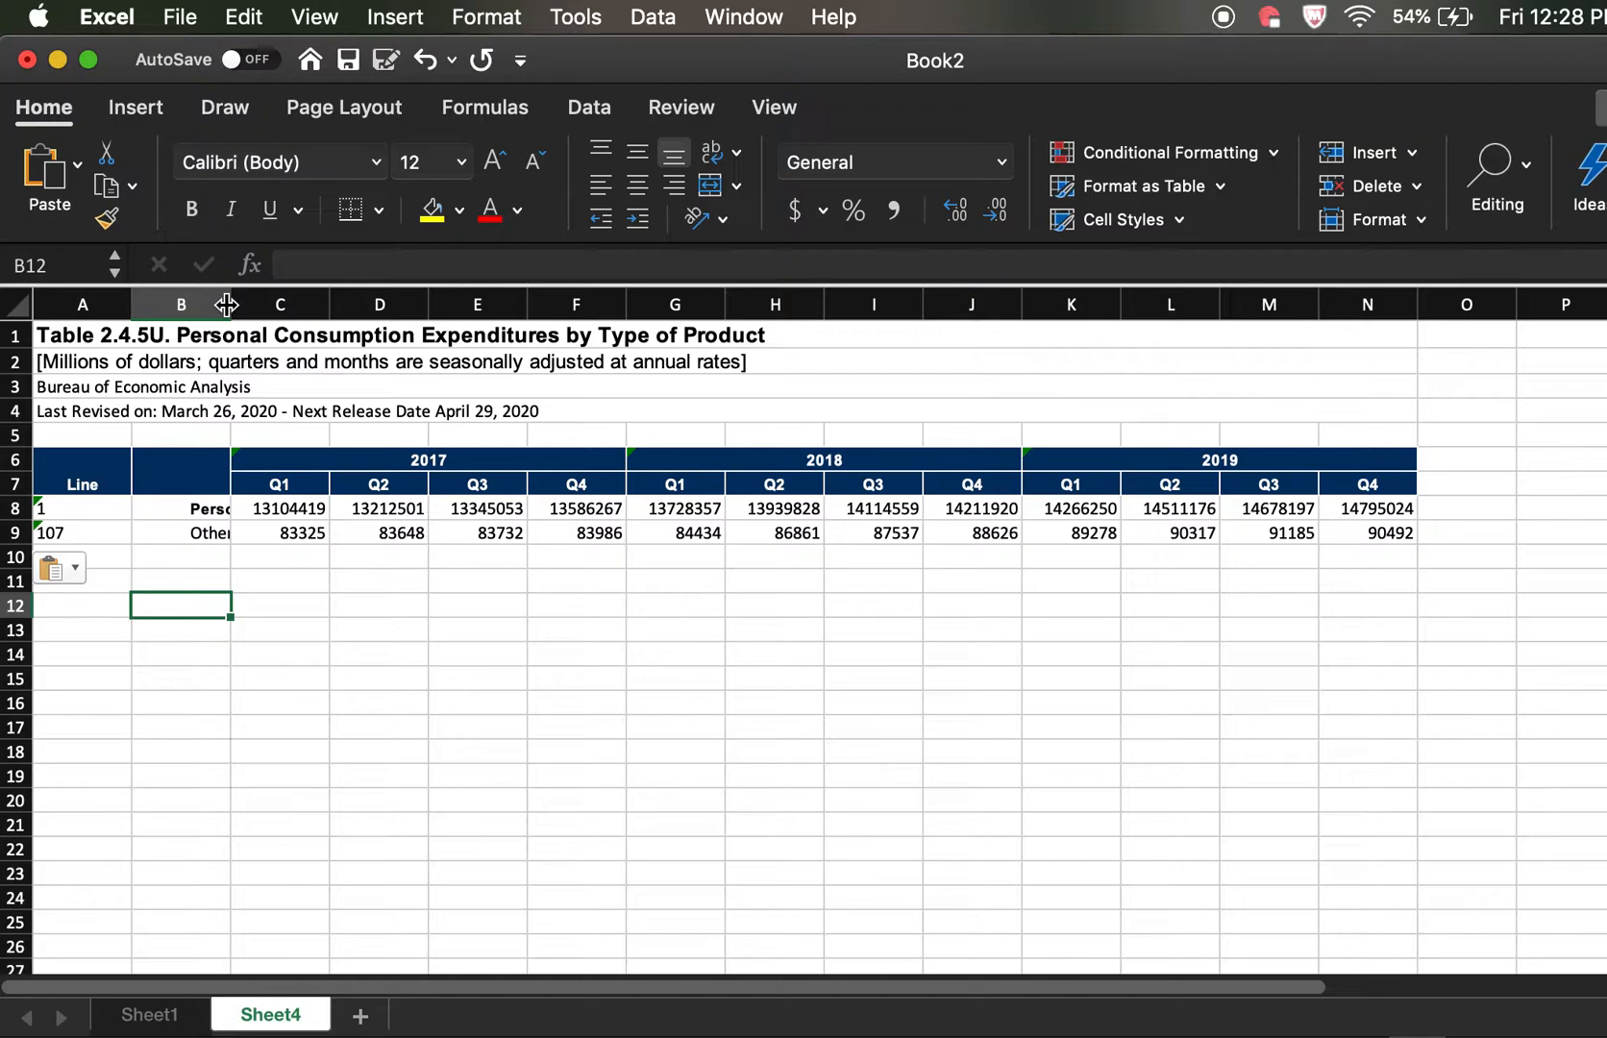
pyautogui.moveTo(227, 305); pyautogui.dragTo(576, 304)
pyautogui.click(557, 326)
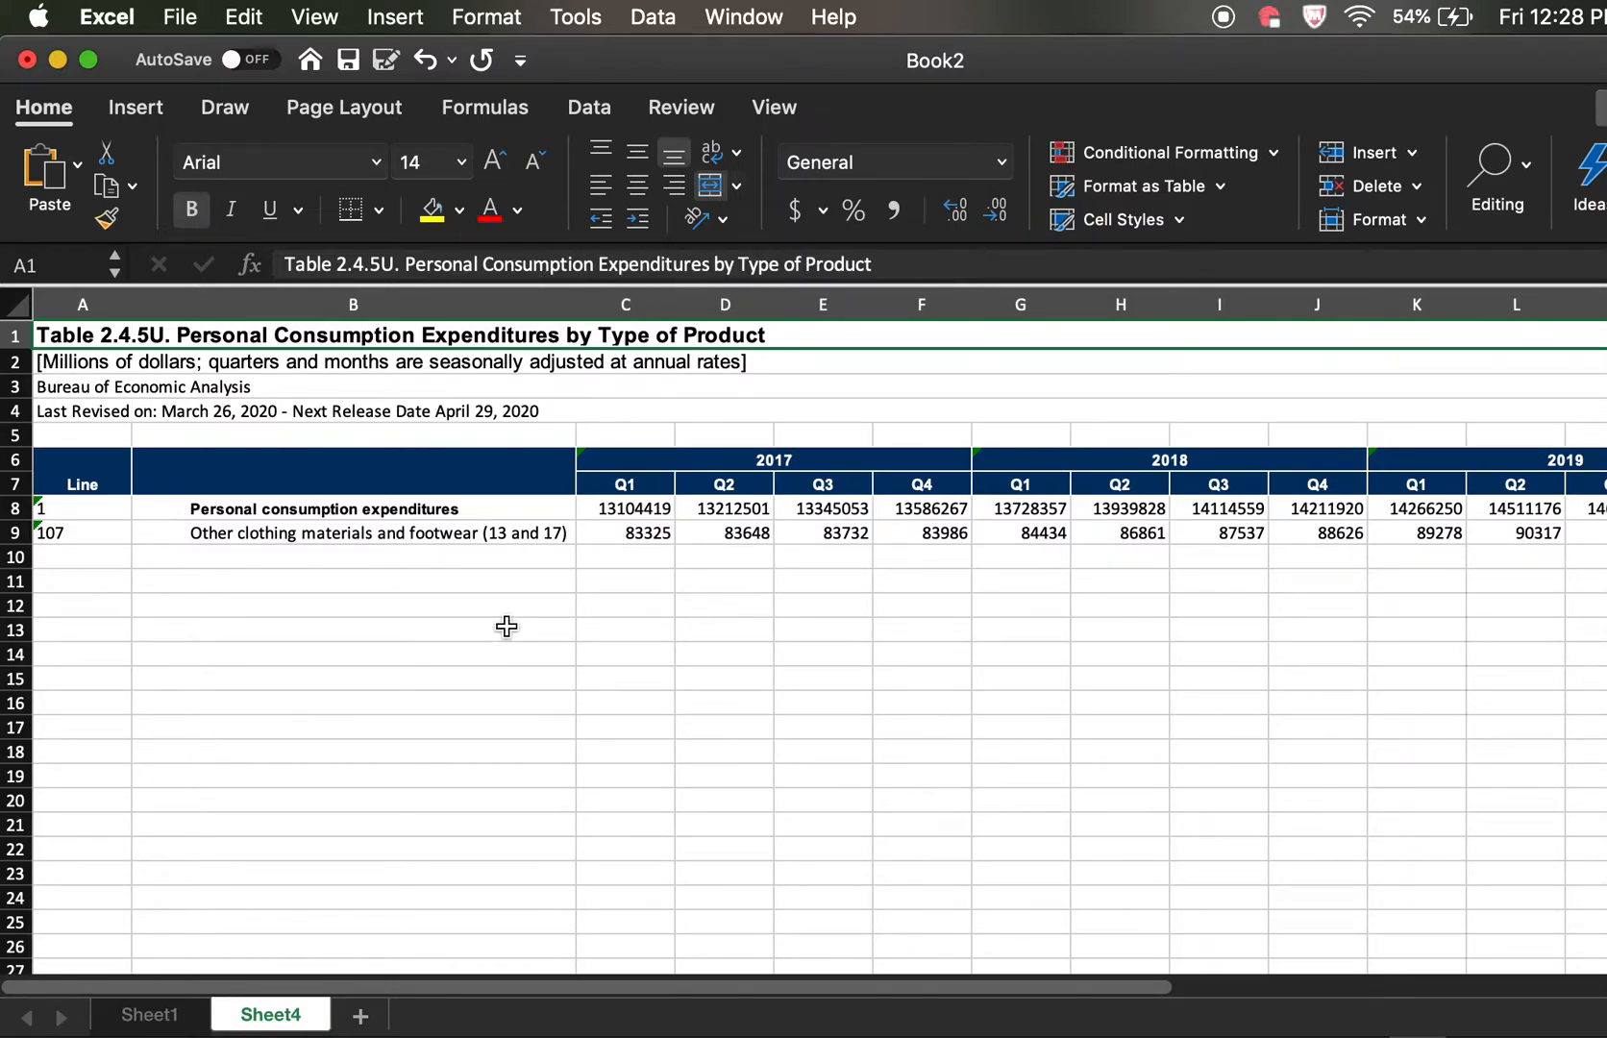
pyautogui.click(506, 625)
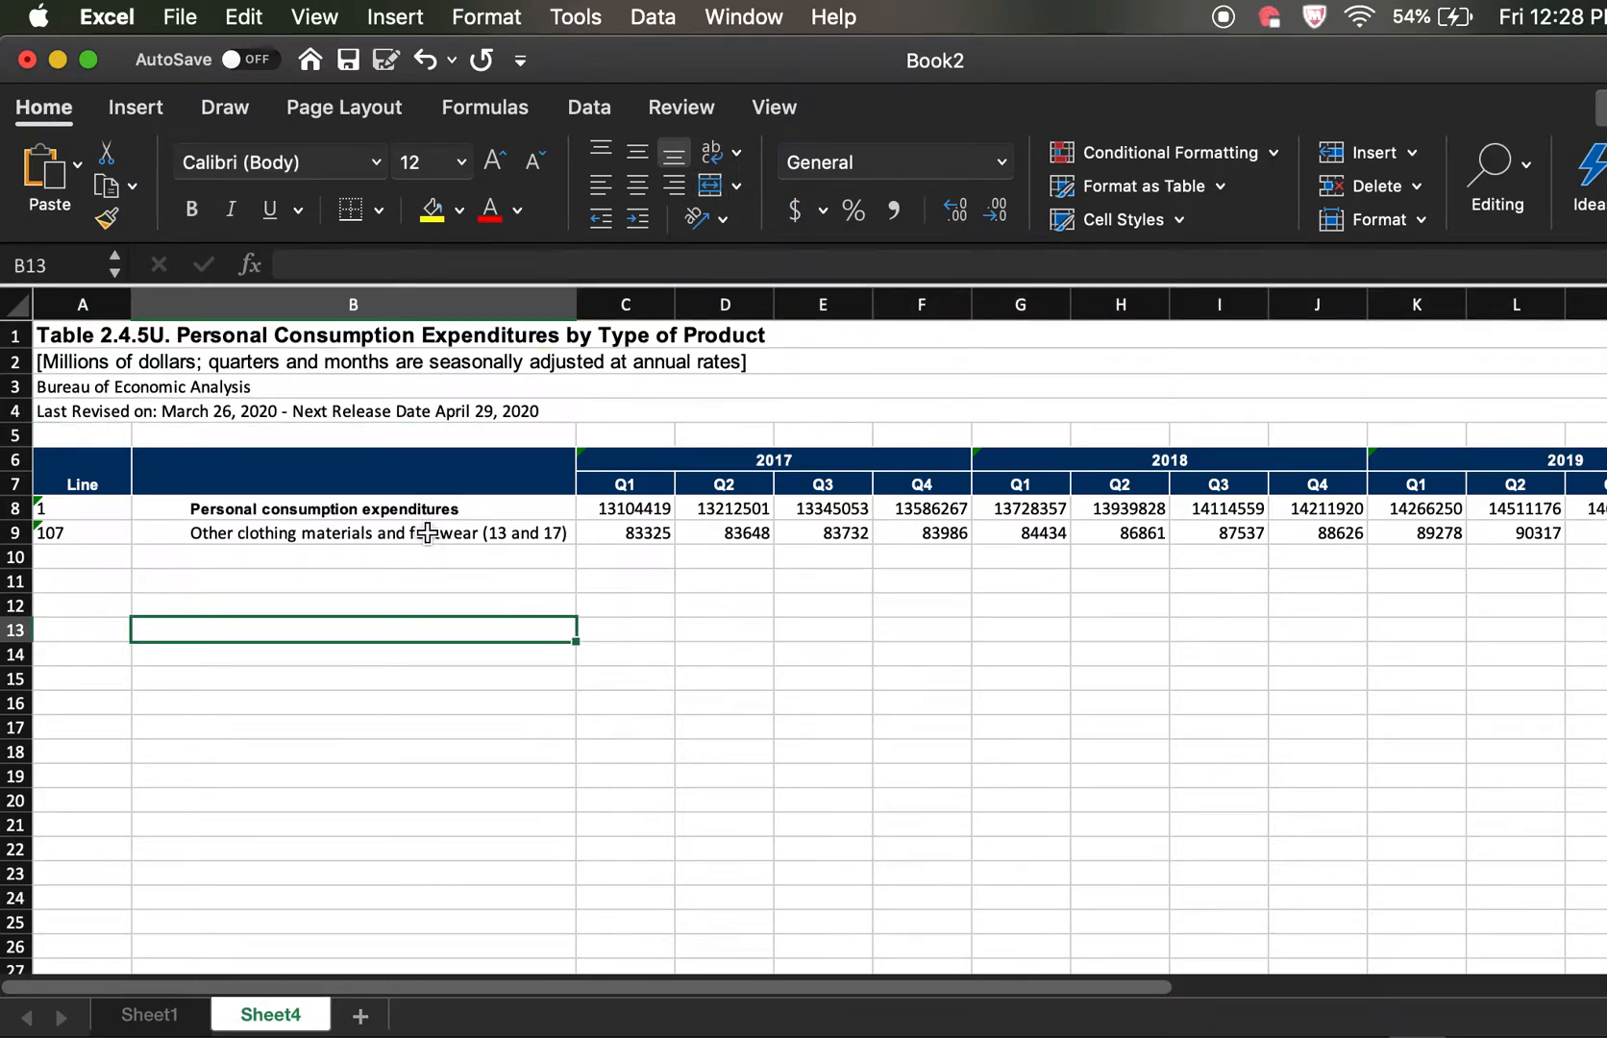
# Insert a line chart from the header and both expenditure rows, B6:N9, leaving out the line numbers.
pyautogui.hscroll(5, 429, 543)
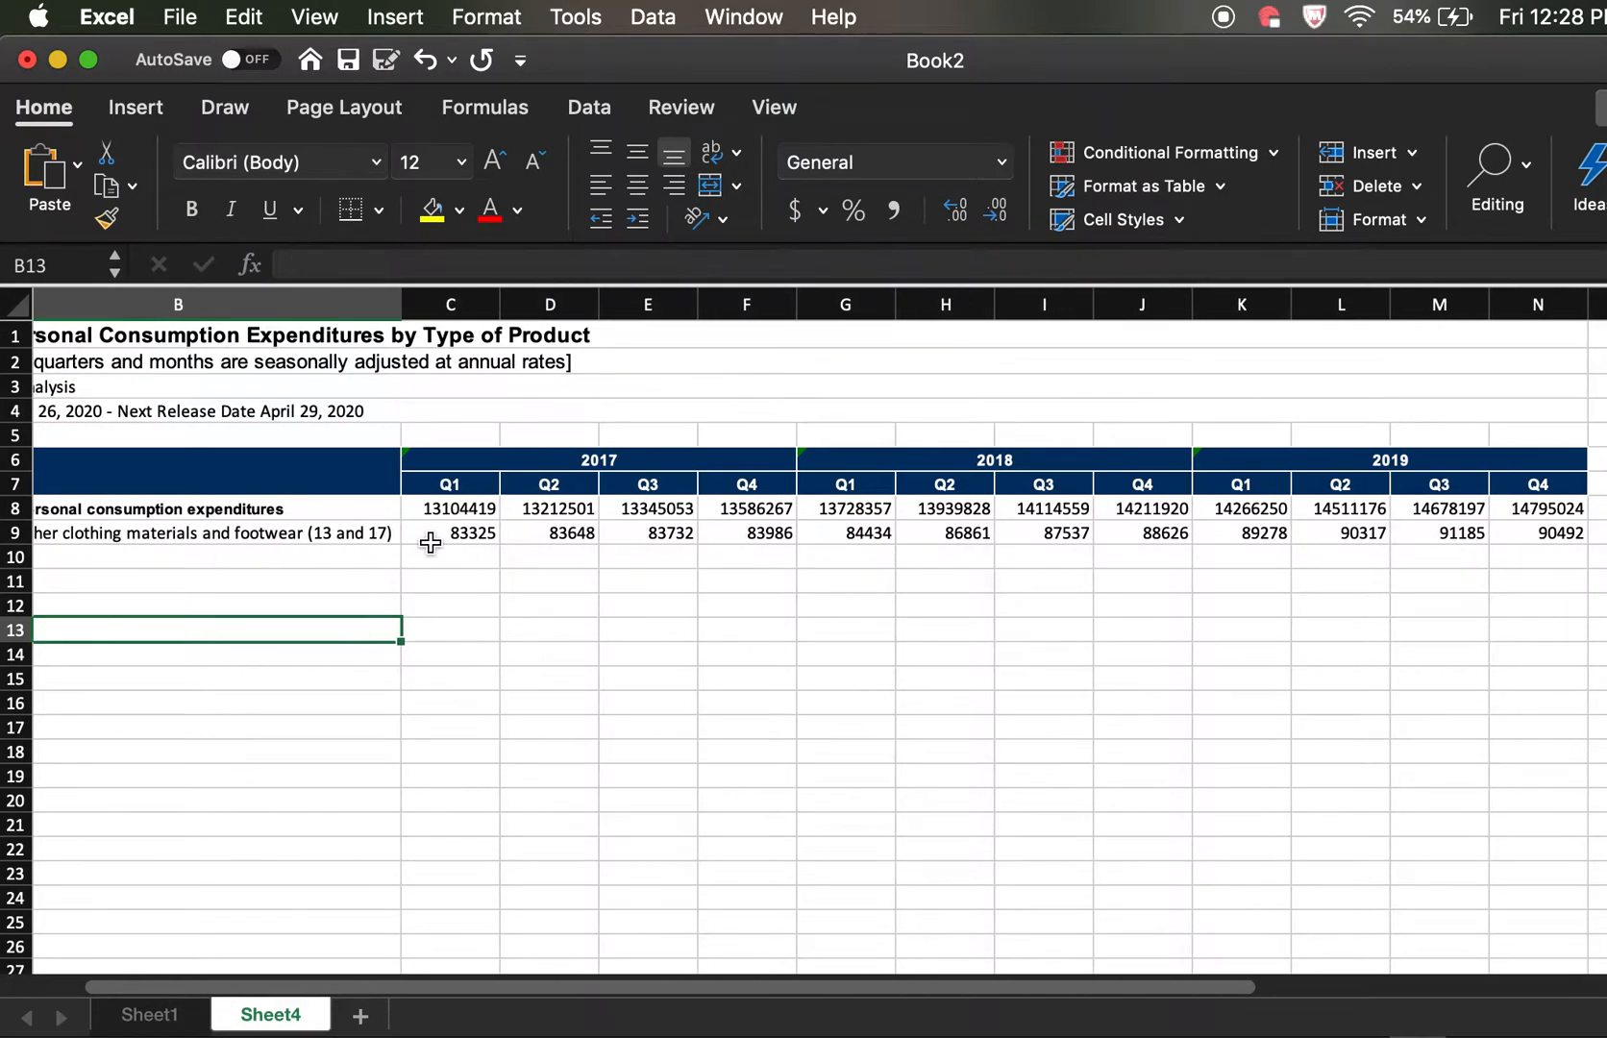
pyautogui.hscroll(-4, 430, 543)
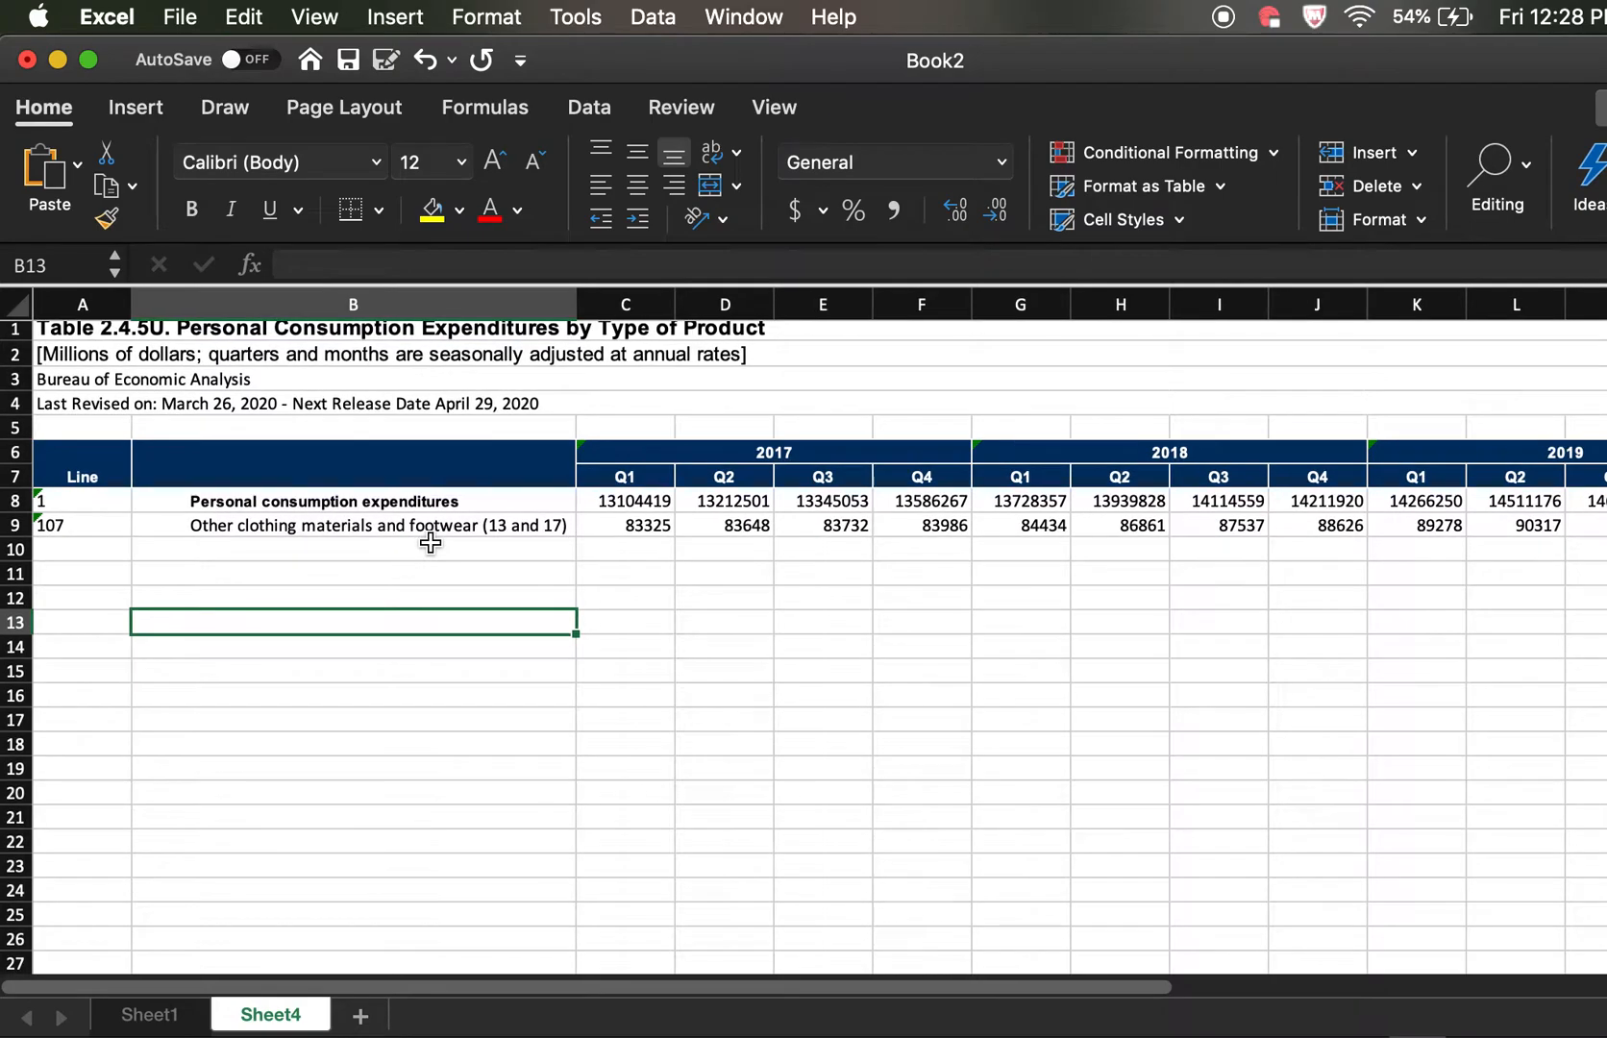
pyautogui.click(399, 455)
pyautogui.moveTo(400, 454); pyautogui.dragTo(1501, 518)
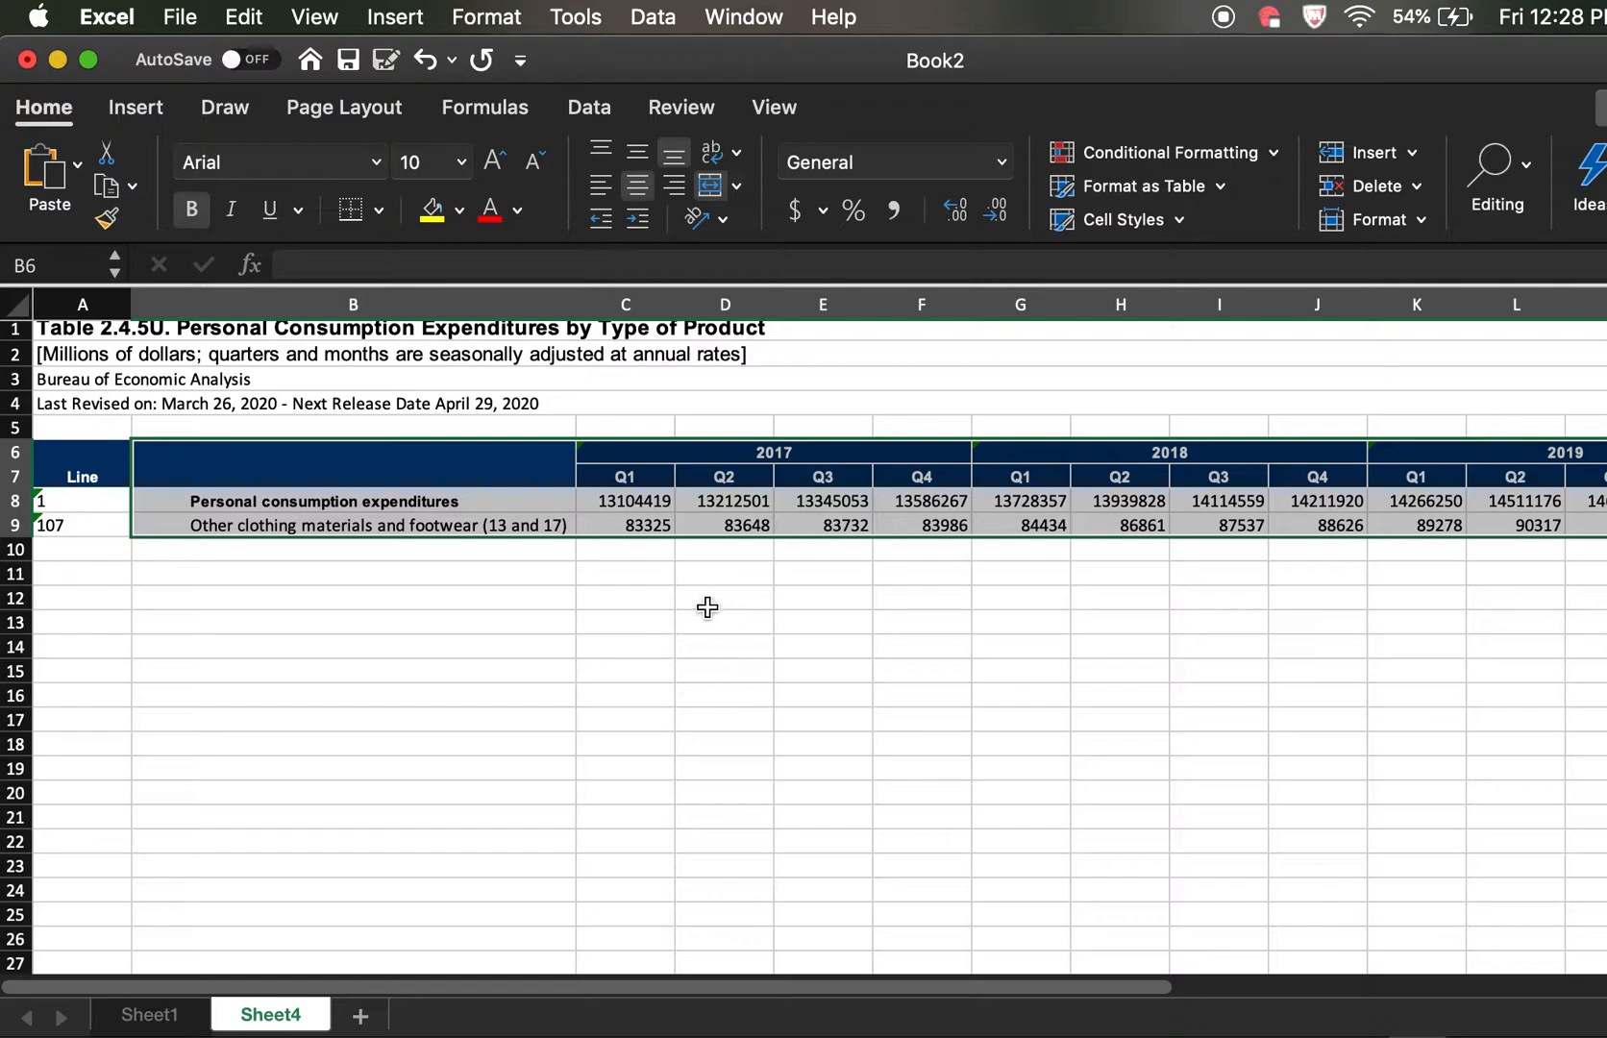
pyautogui.click(401, 8)
pyautogui.moveTo(422, 195)
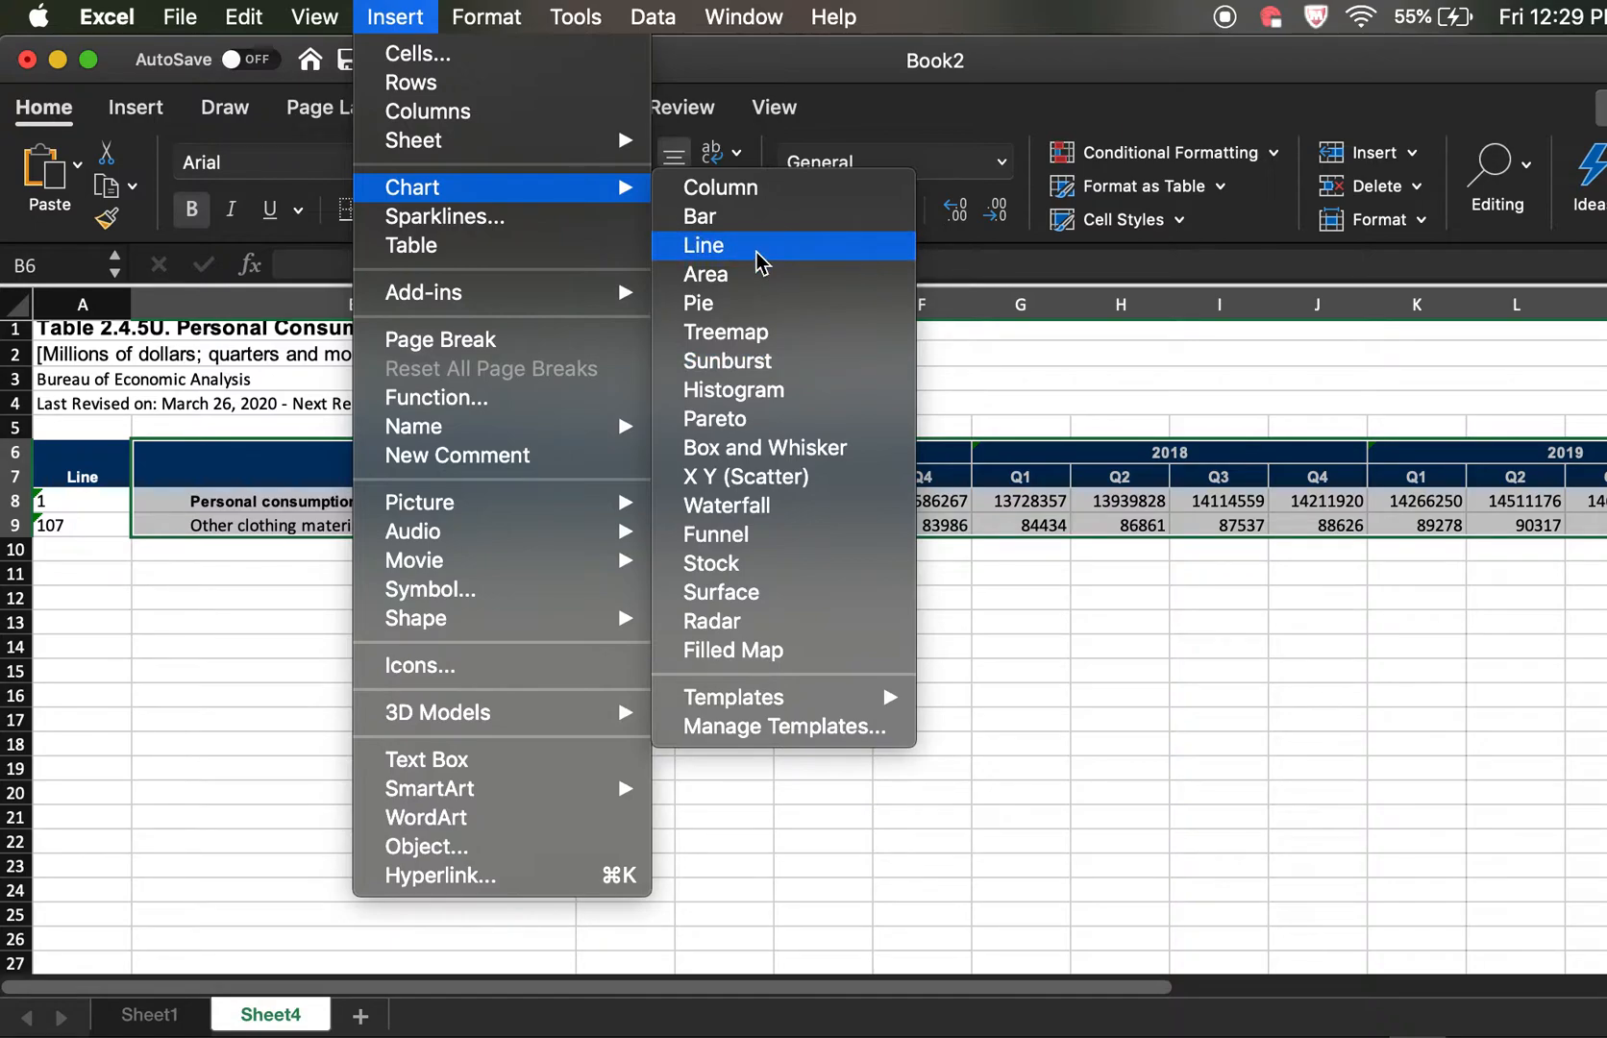
pyautogui.click(704, 252)
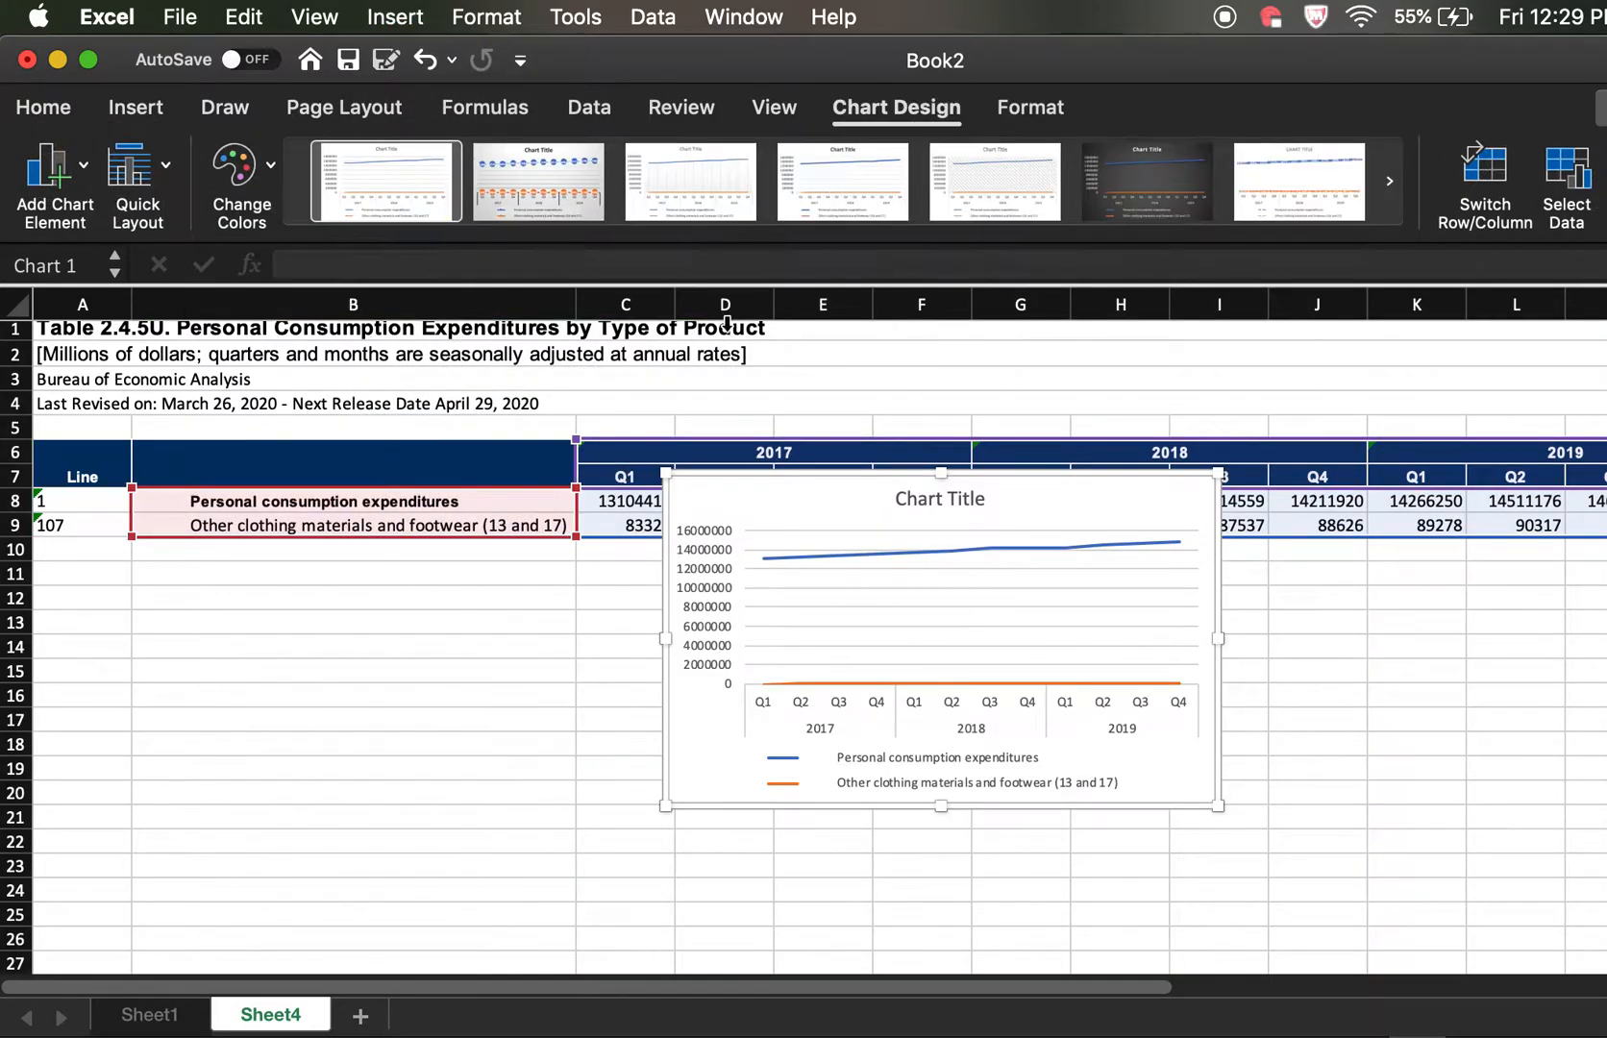
# Move the line chart below the table, starting around cell C11, and enlarge it slightly.
pyautogui.click(666, 680)
pyautogui.moveTo(666, 679); pyautogui.dragTo(575, 766)
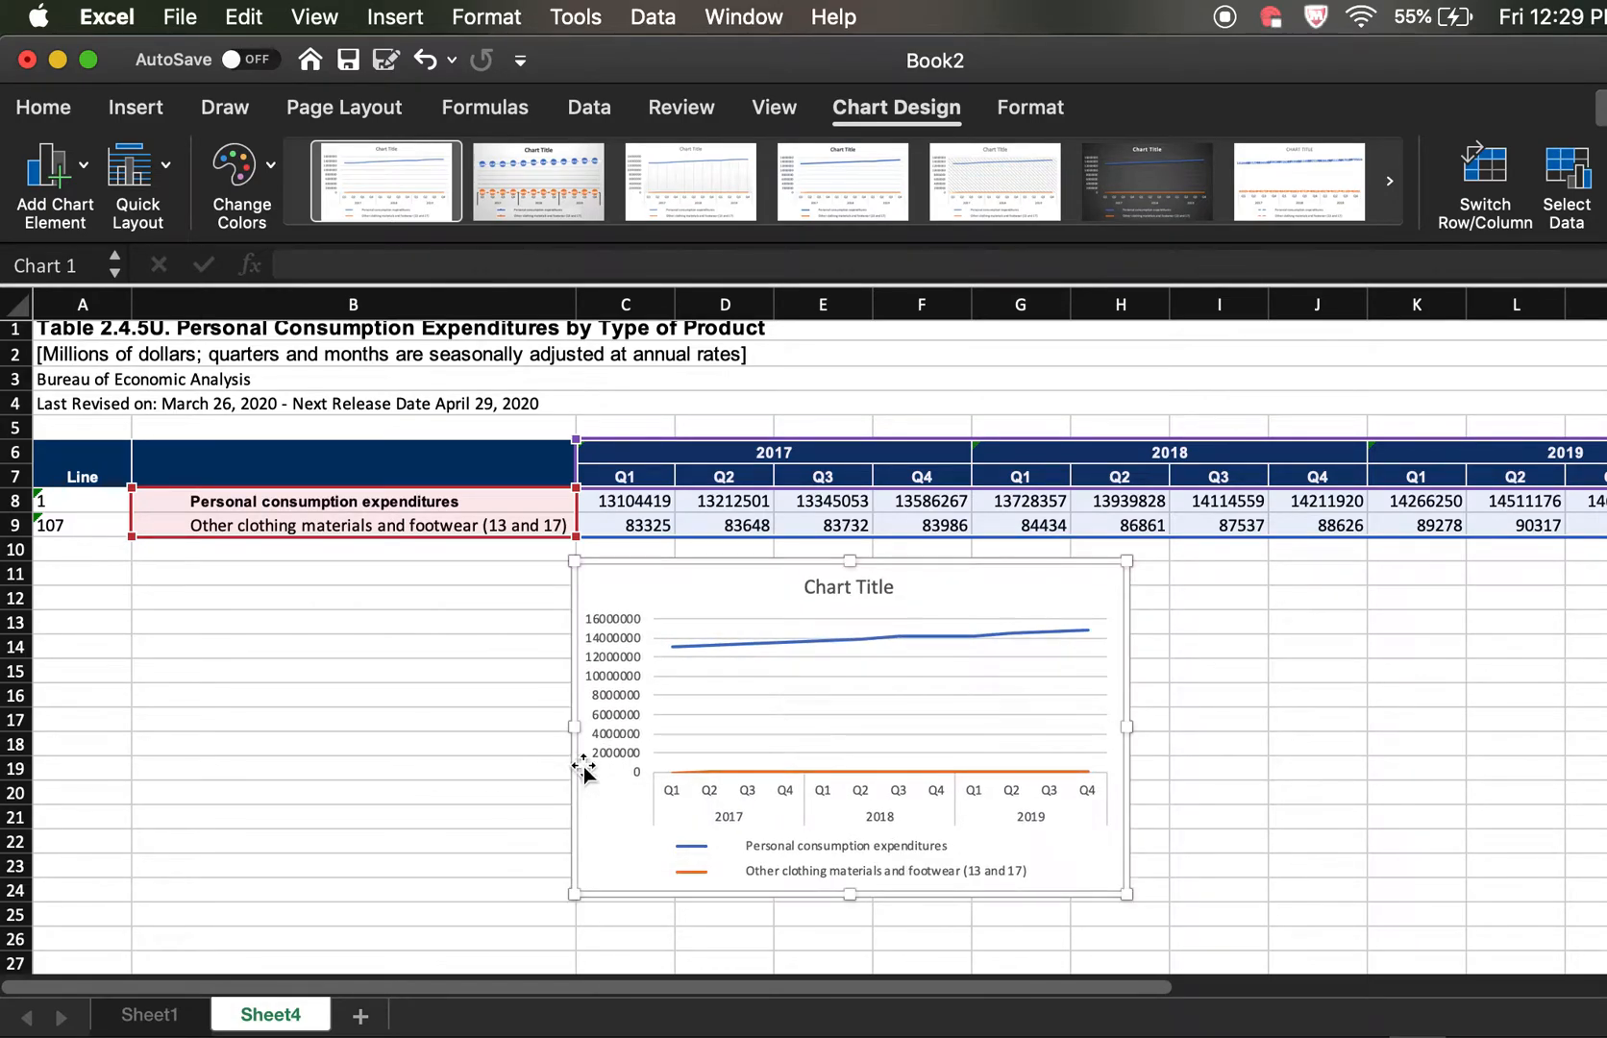
pyautogui.click(1128, 894)
pyautogui.moveTo(1129, 896); pyautogui.dragTo(1170, 922)
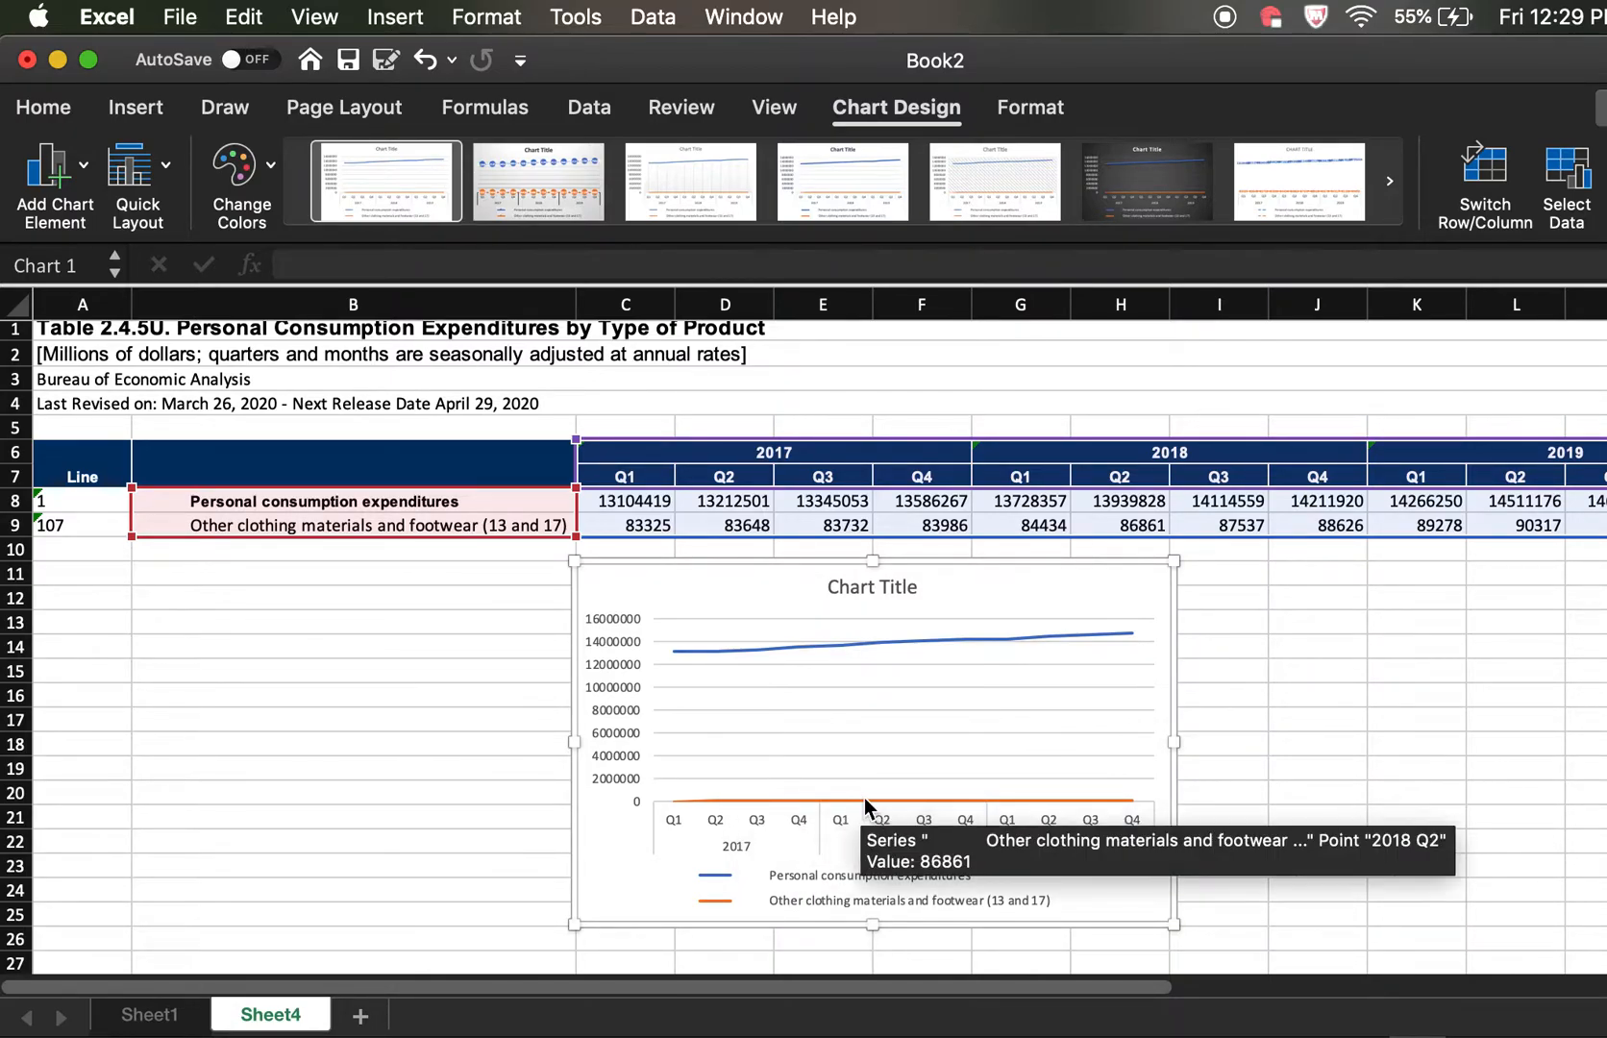
# Delete the Personal consumption expenditures series from the line chart.
pyautogui.click(1045, 642)
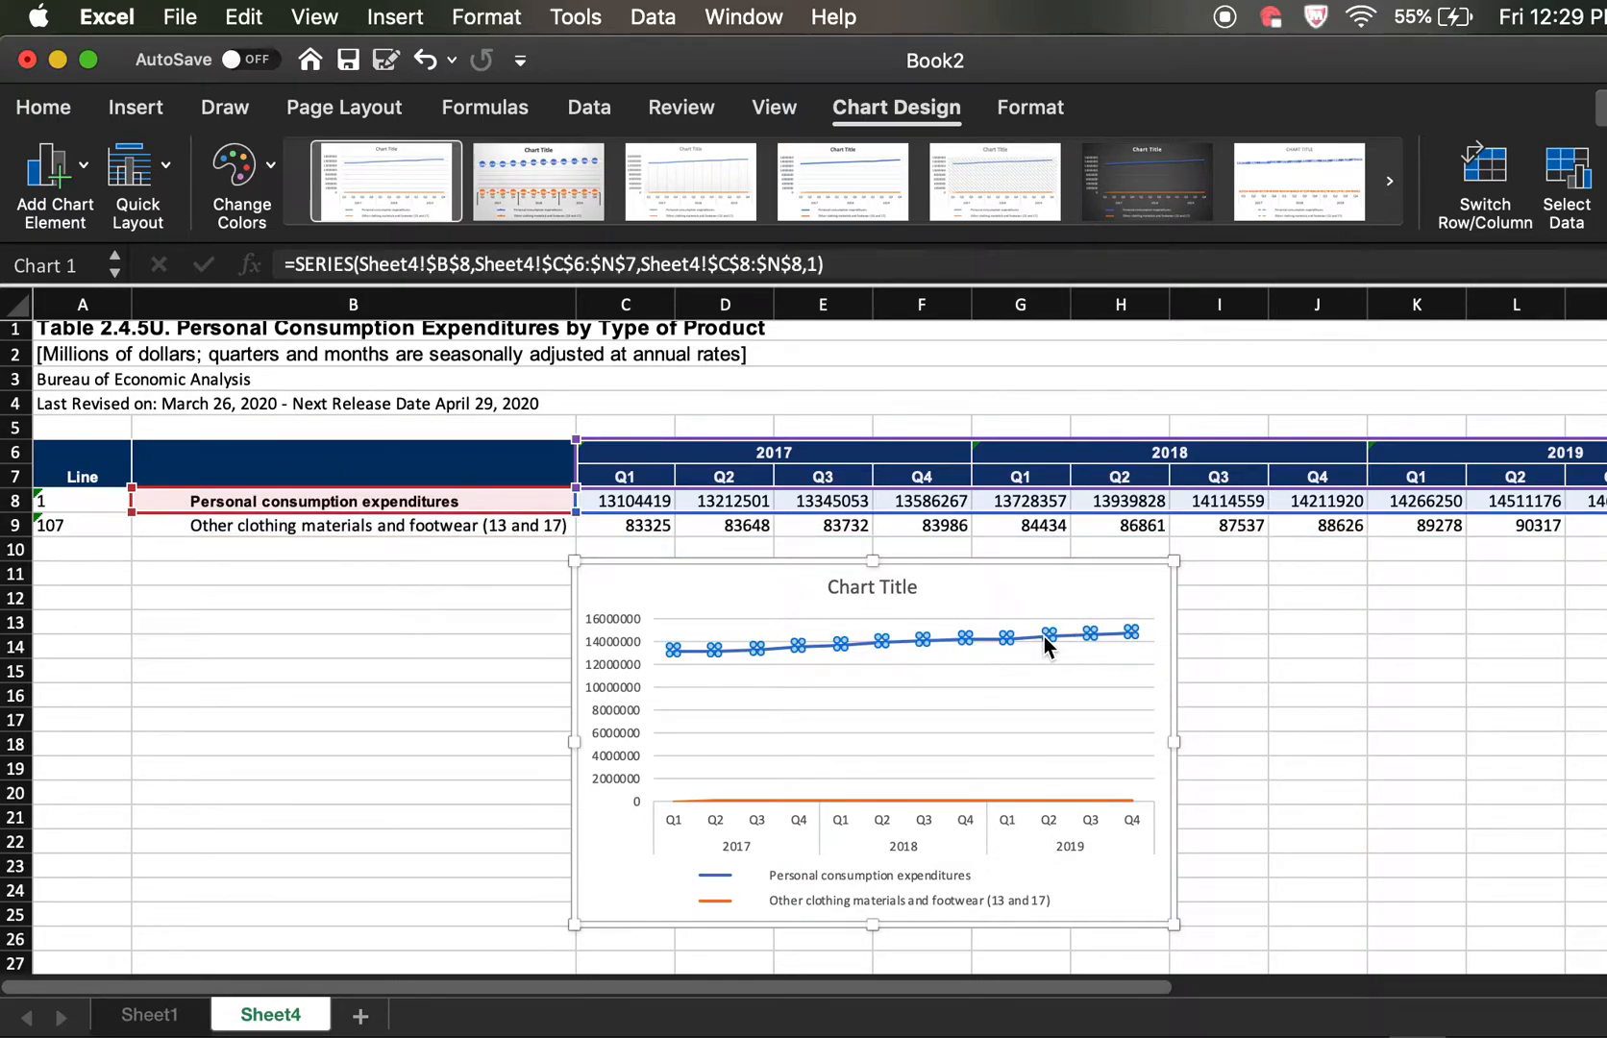
pyautogui.press('Delete')
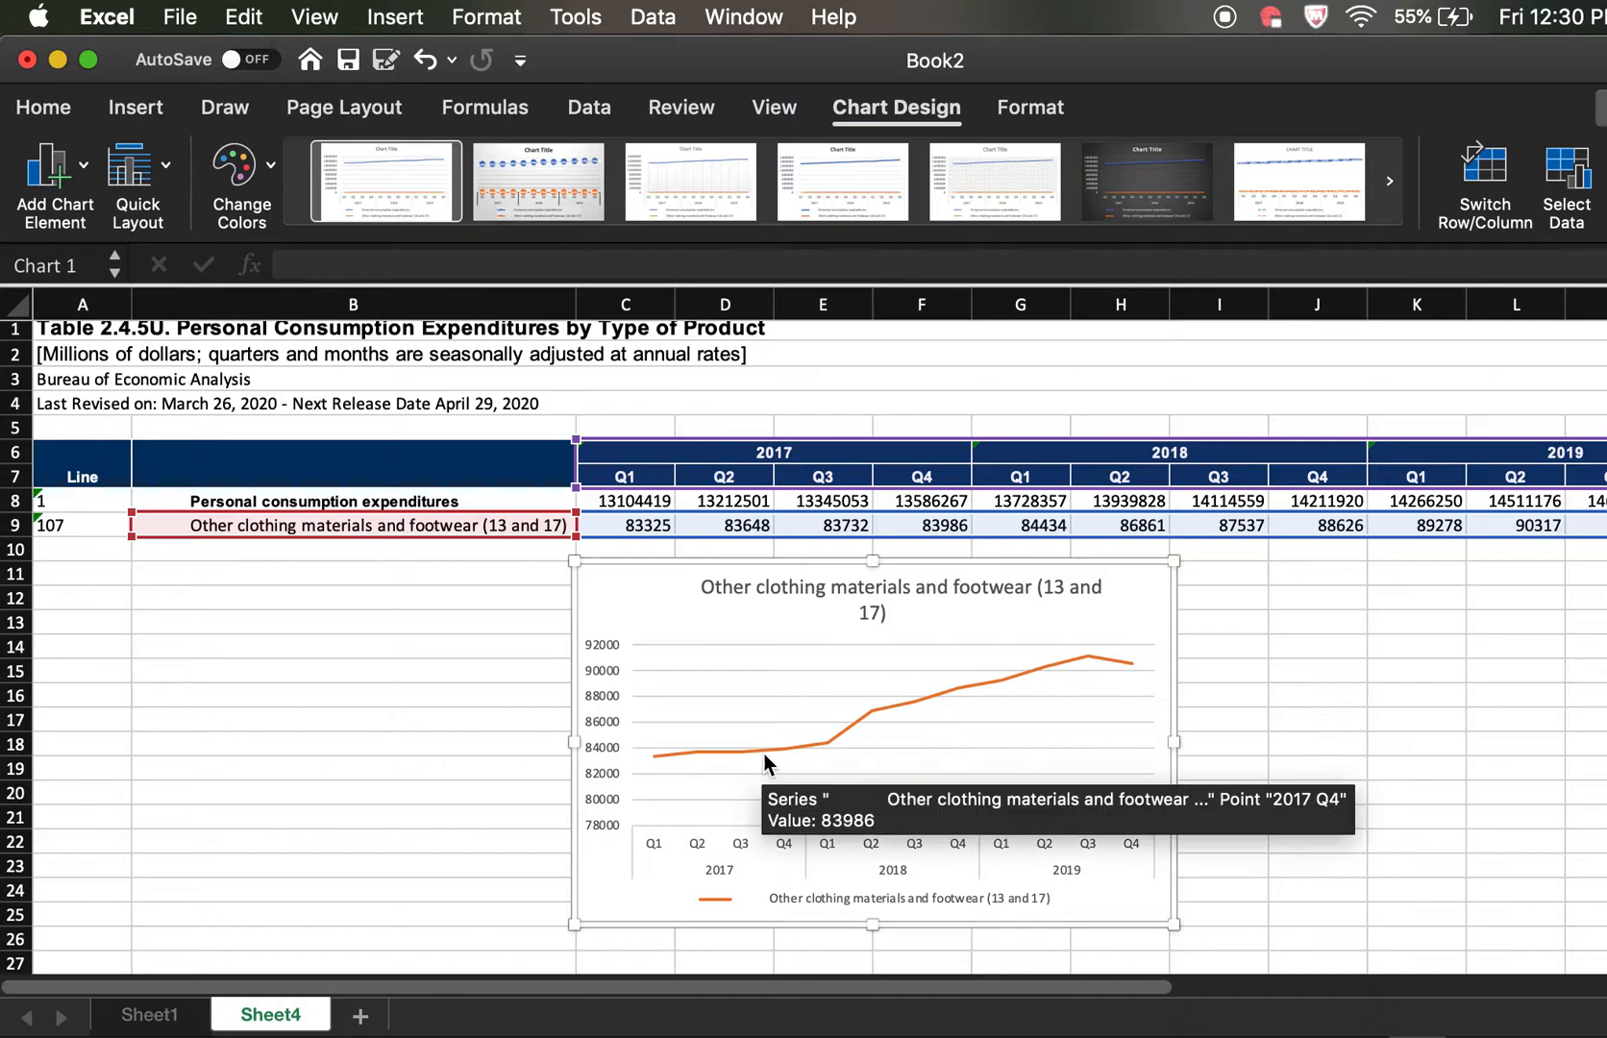
pyautogui.moveTo(1061, 660)
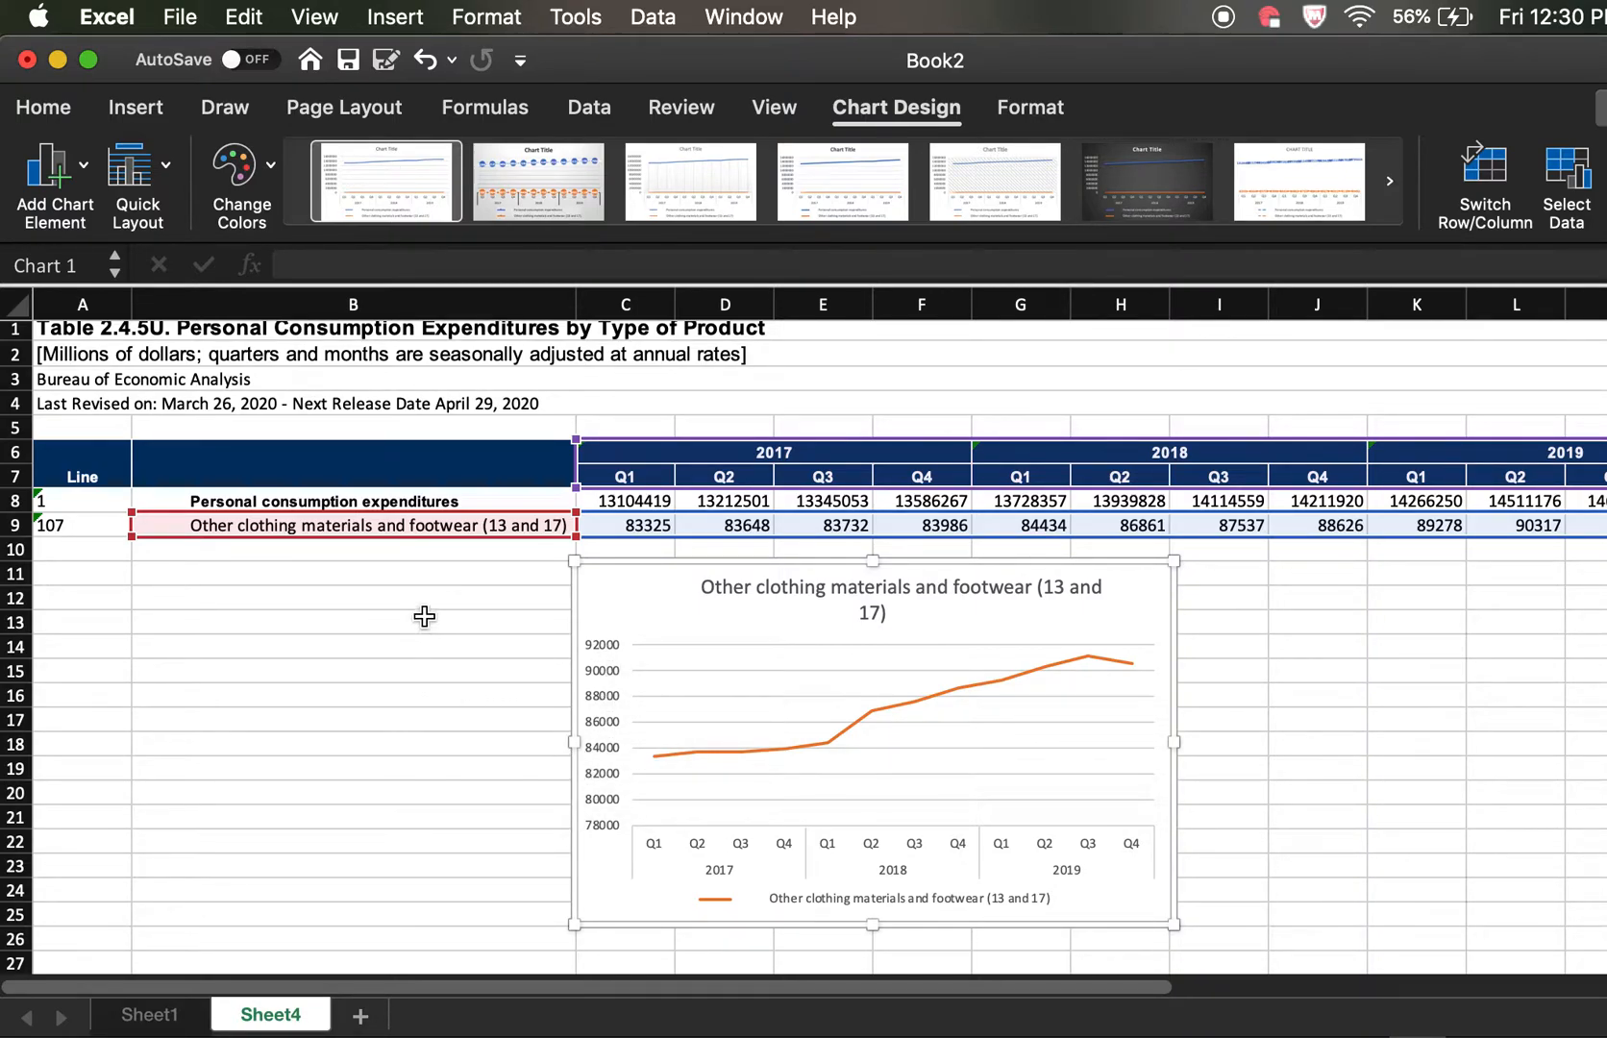
# Add a primary vertical axis title to the line chart reading "Millions of Dollars".
pyautogui.click(82, 160)
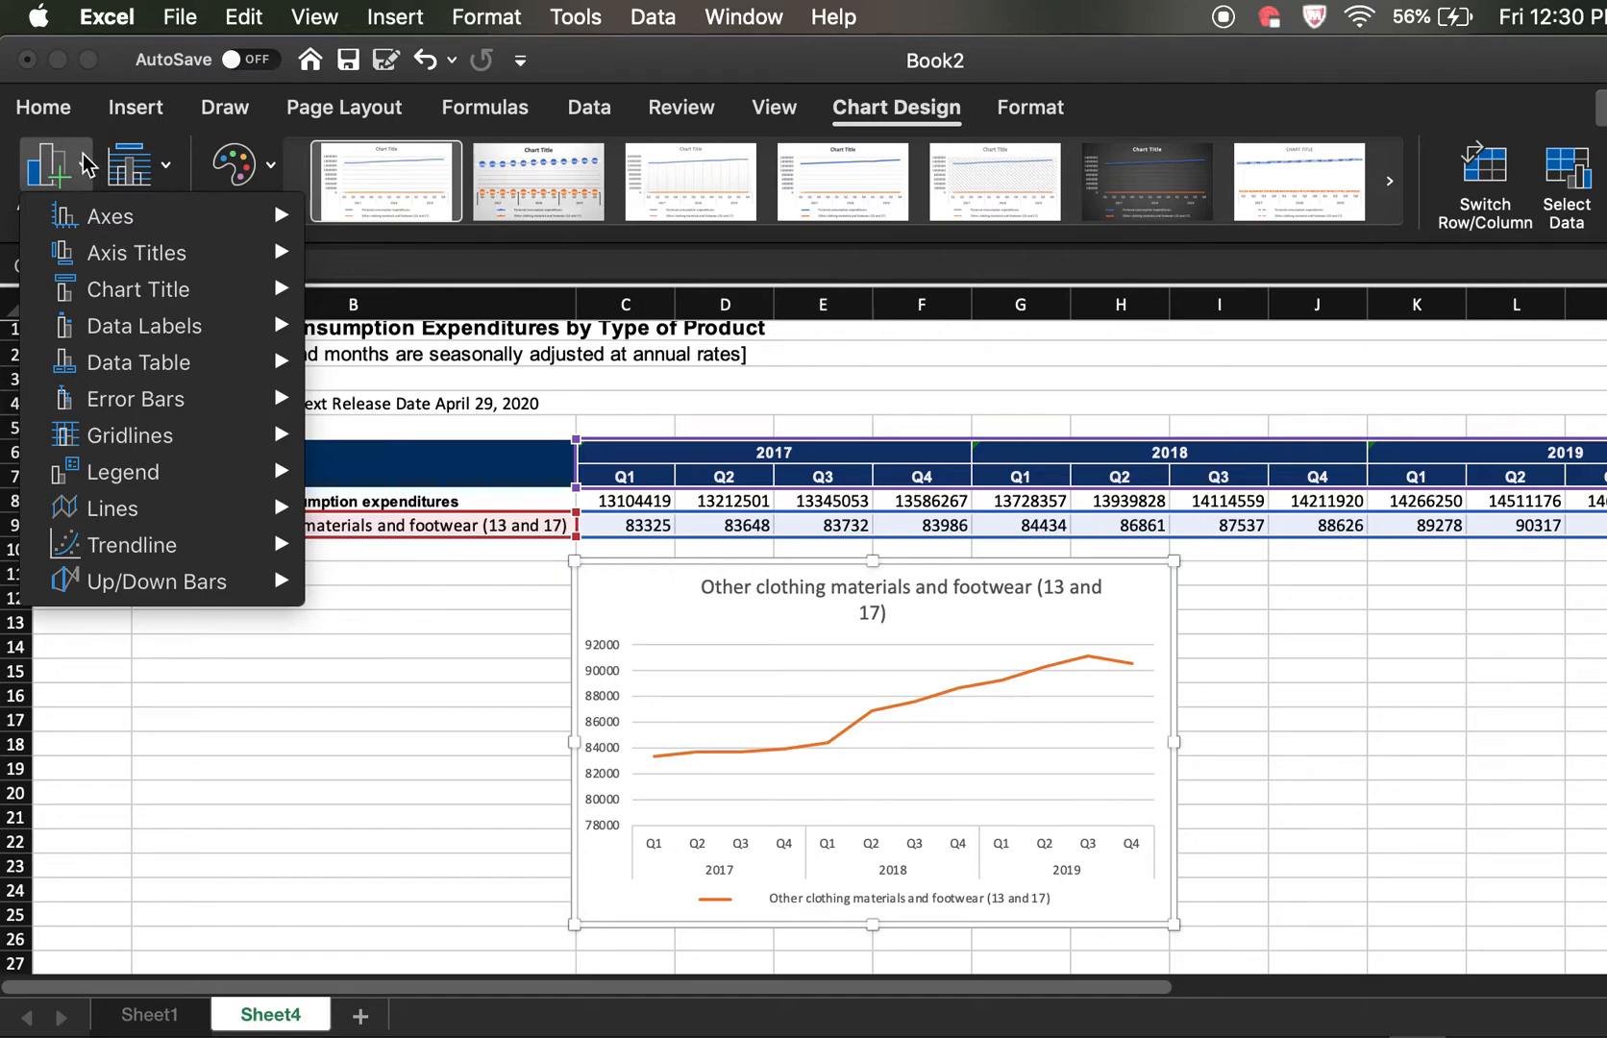
pyautogui.moveTo(113, 229)
pyautogui.moveTo(135, 257)
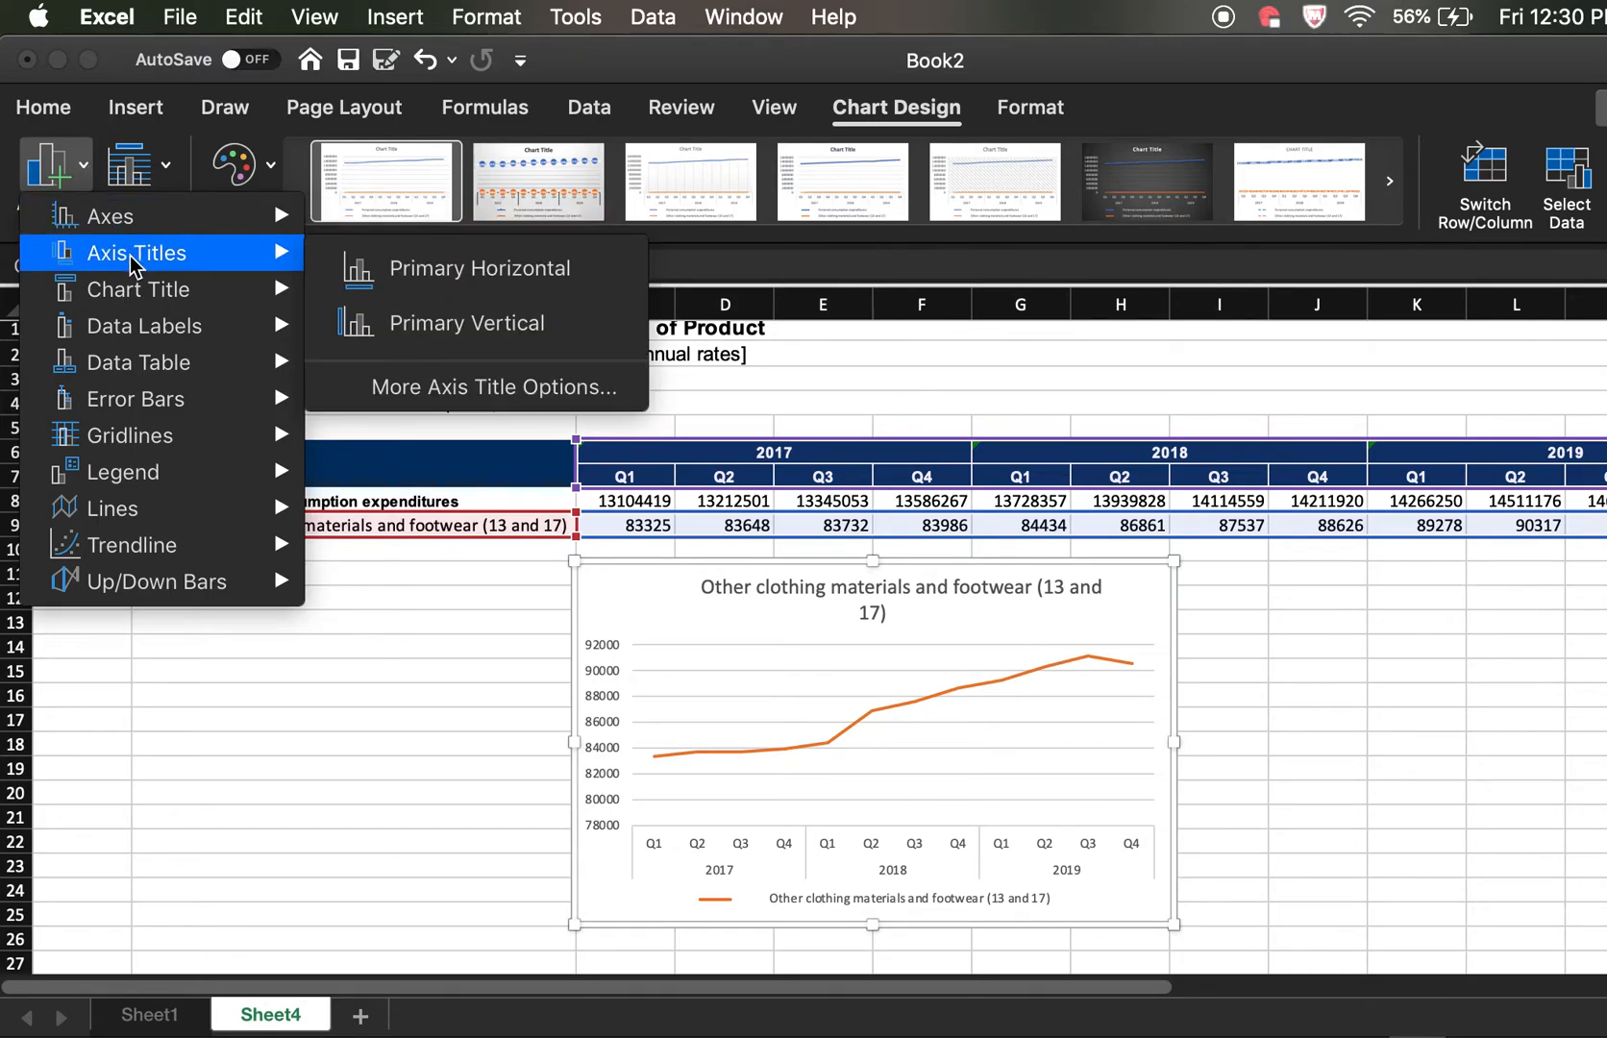
pyautogui.click(410, 328)
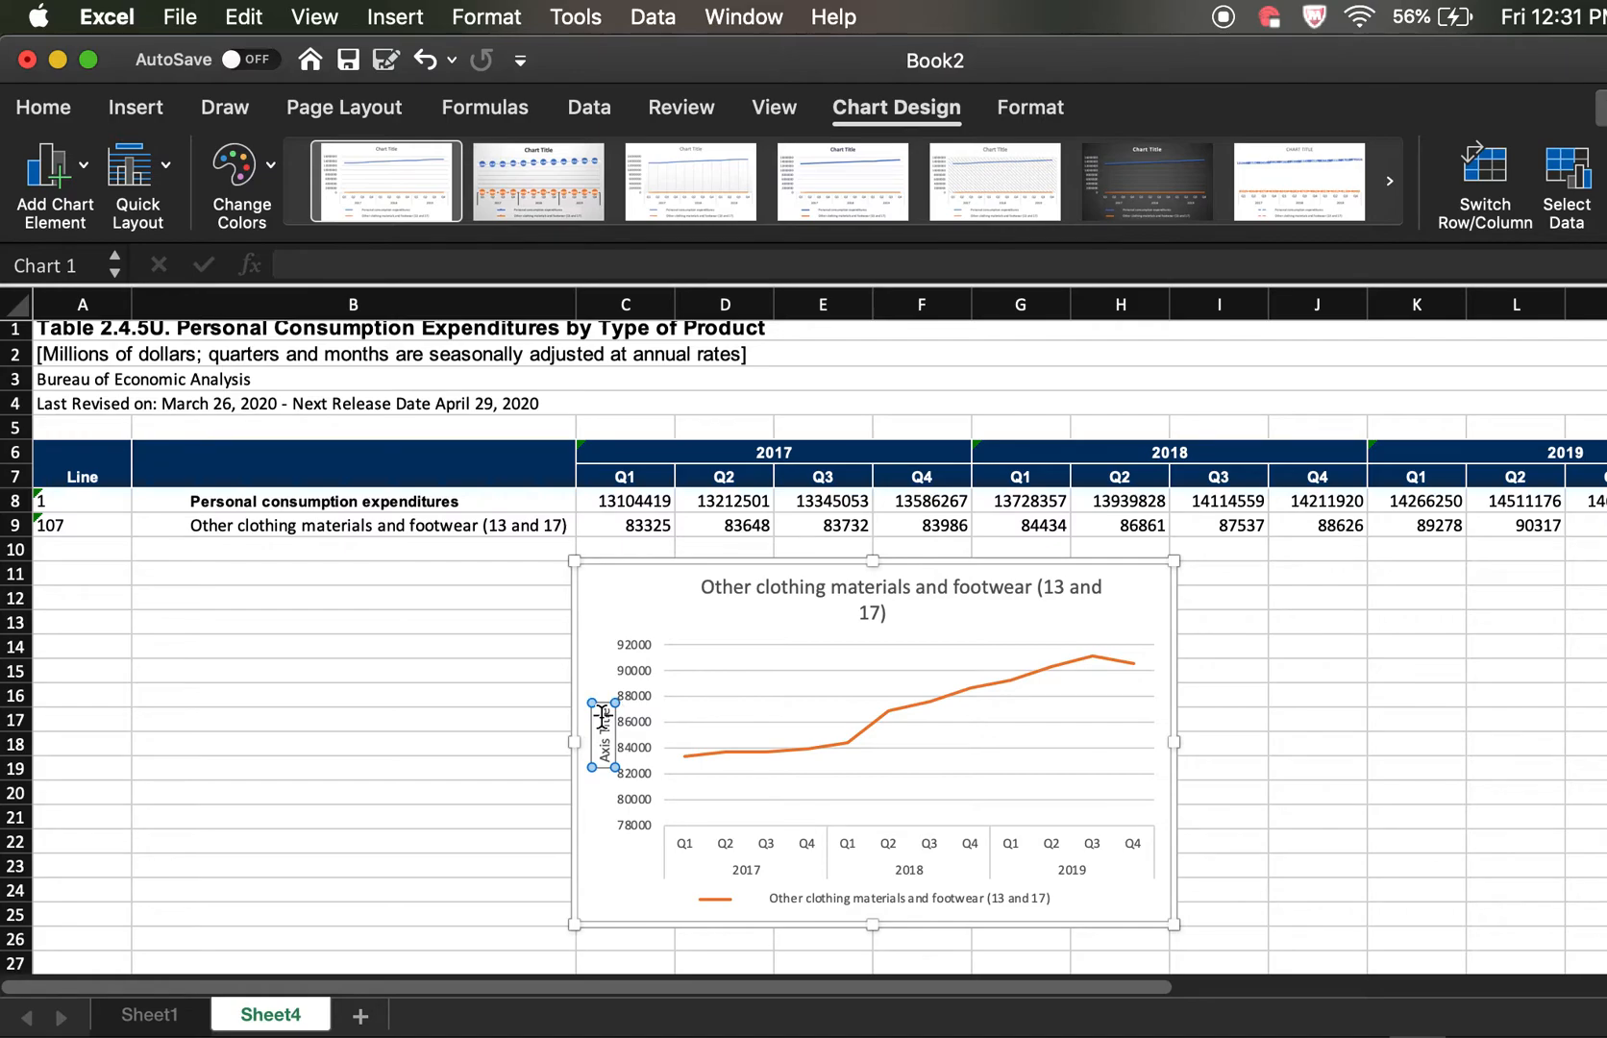
pyautogui.moveTo(602, 713); pyautogui.dragTo(610, 750)
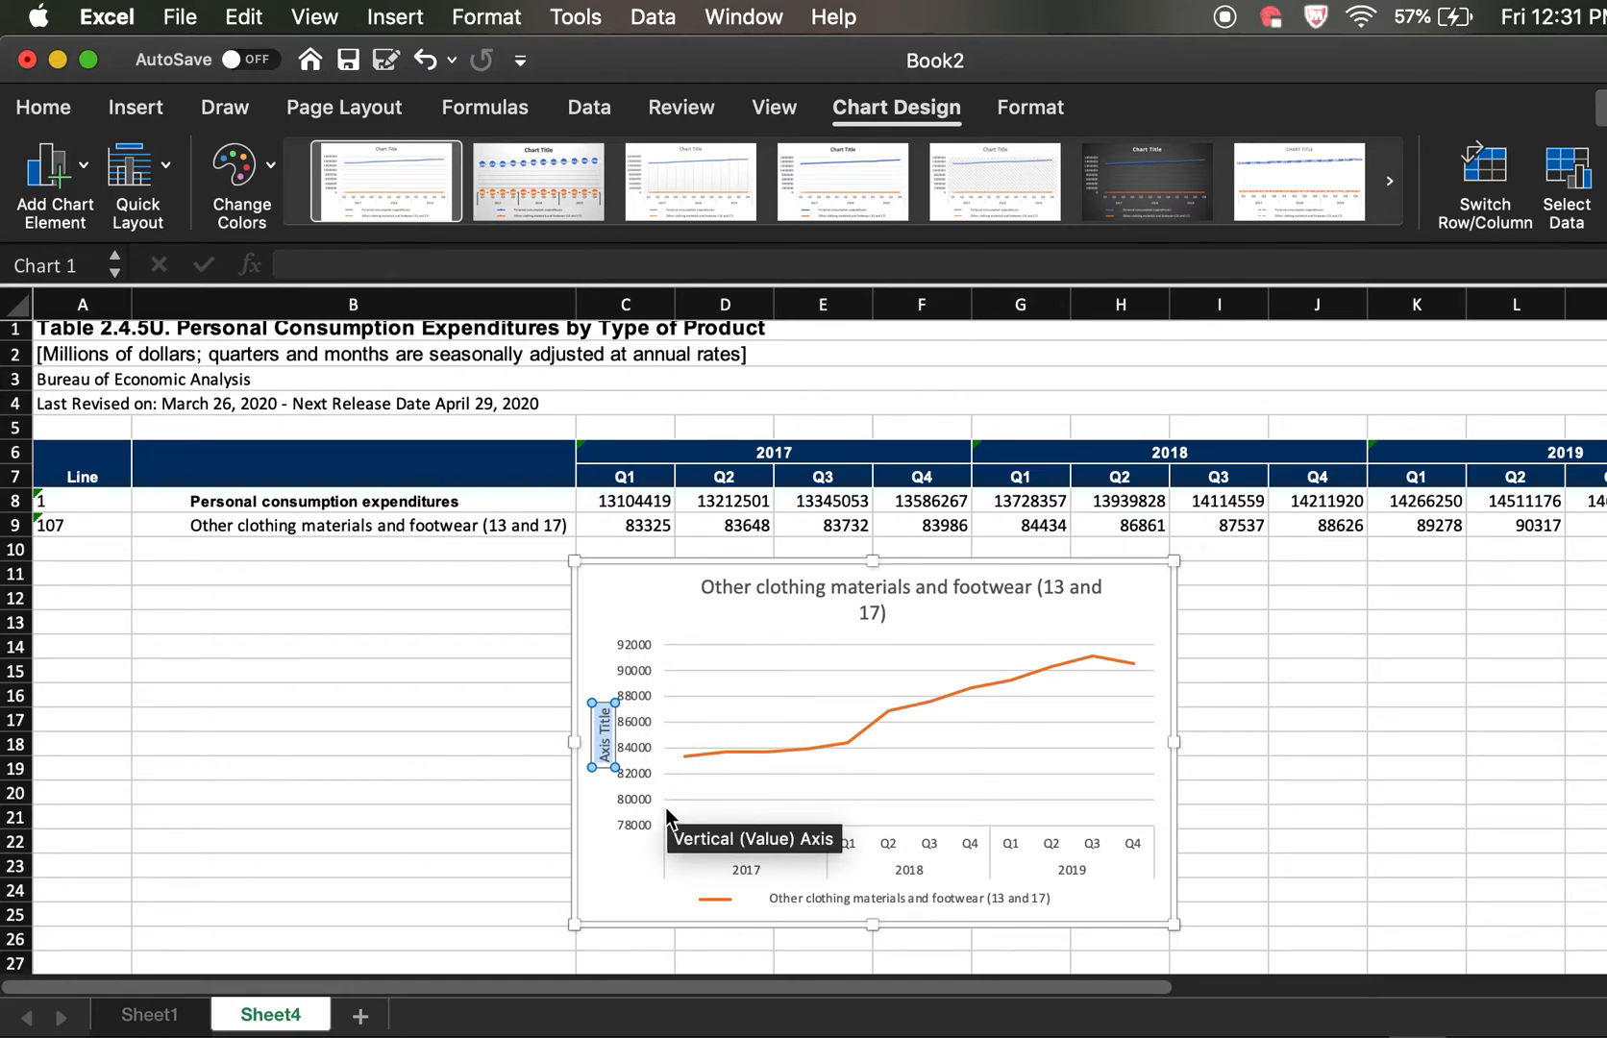
pyautogui.write('Dollars')
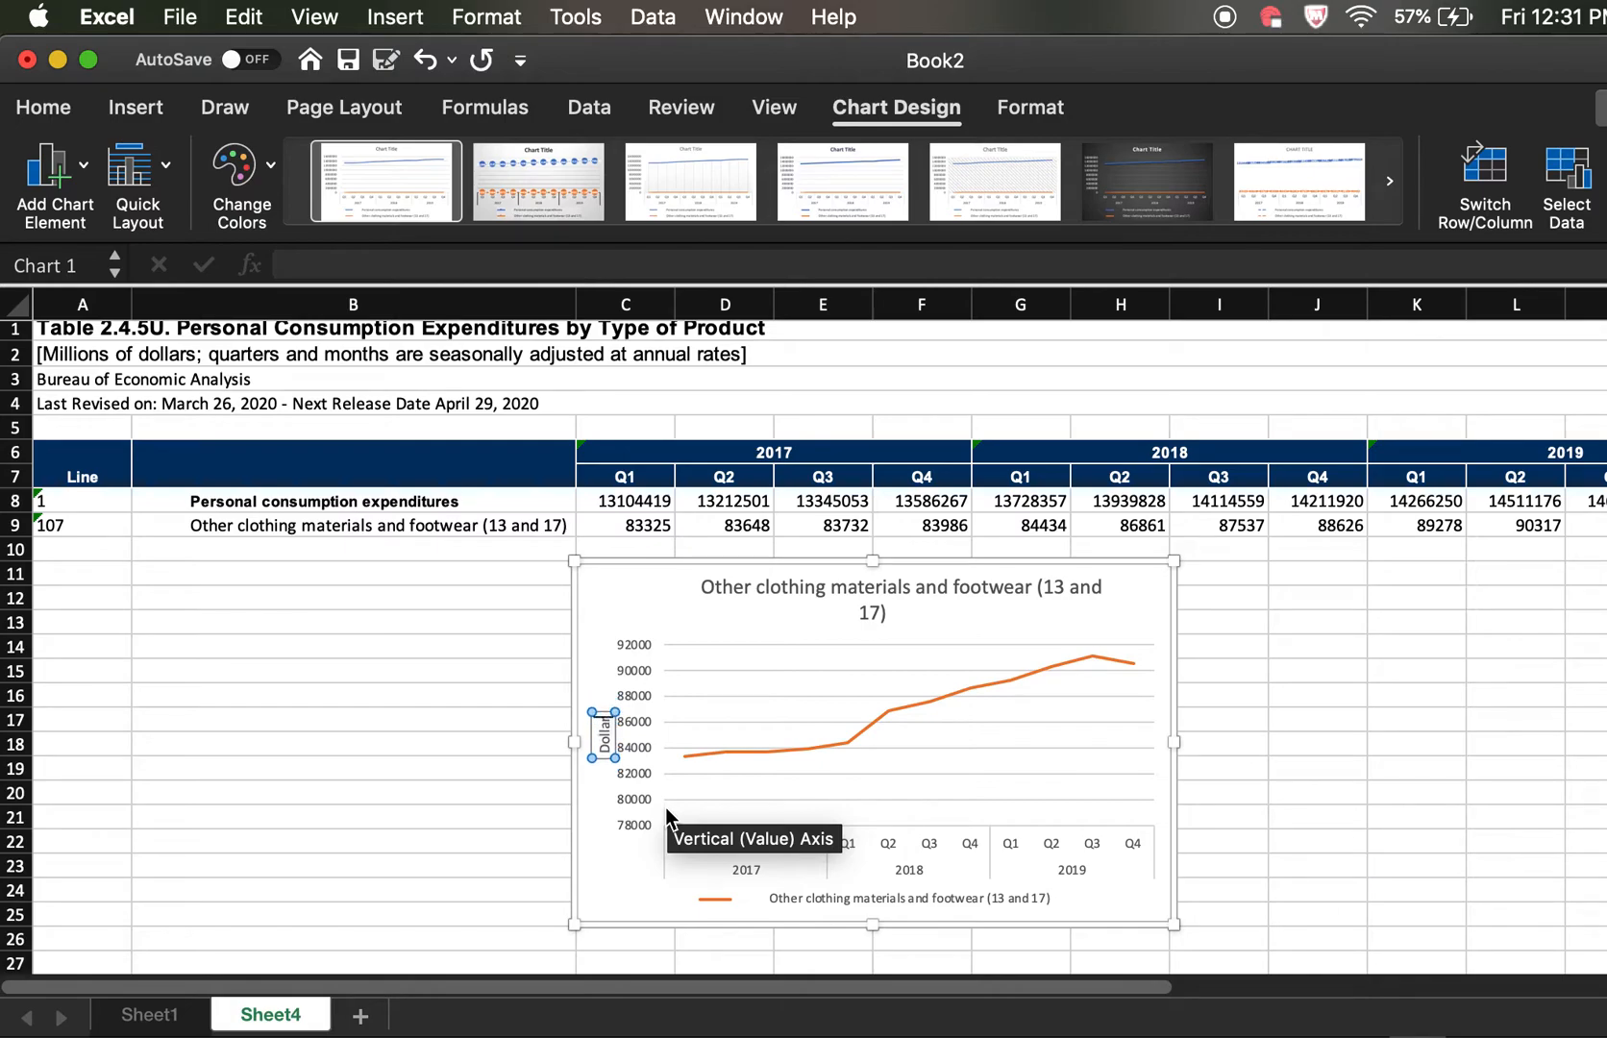
pyautogui.click(604, 754)
pyautogui.write('Millions of')
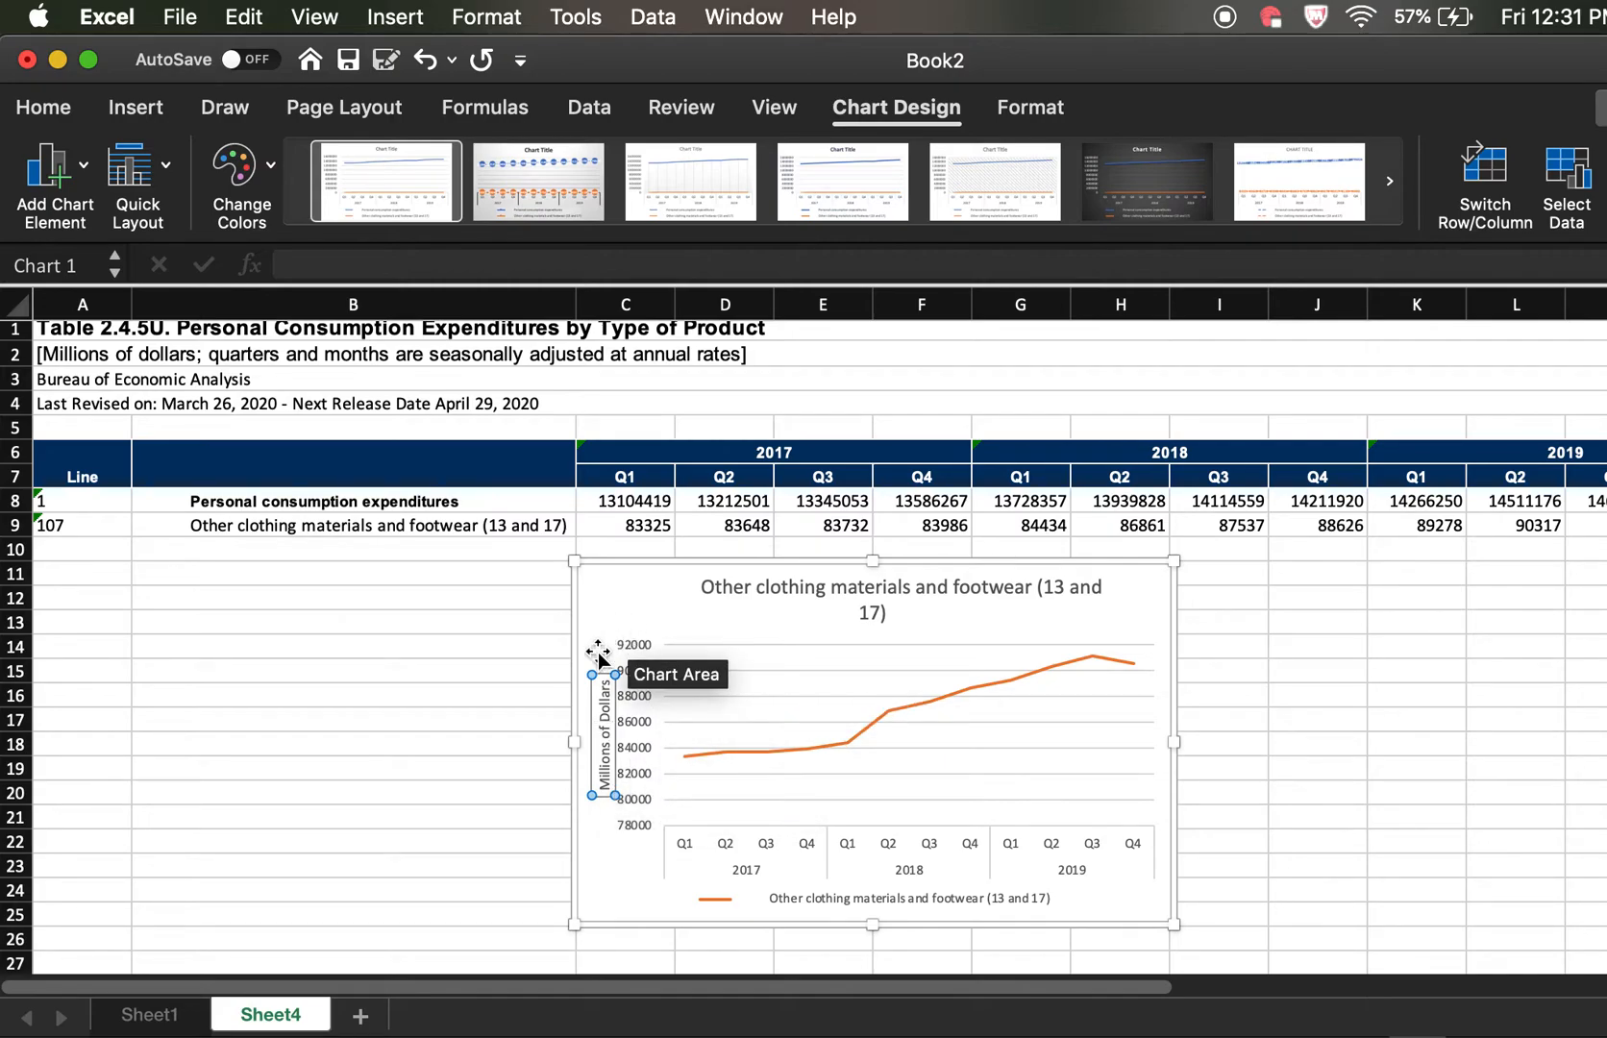
pyautogui.click(620, 615)
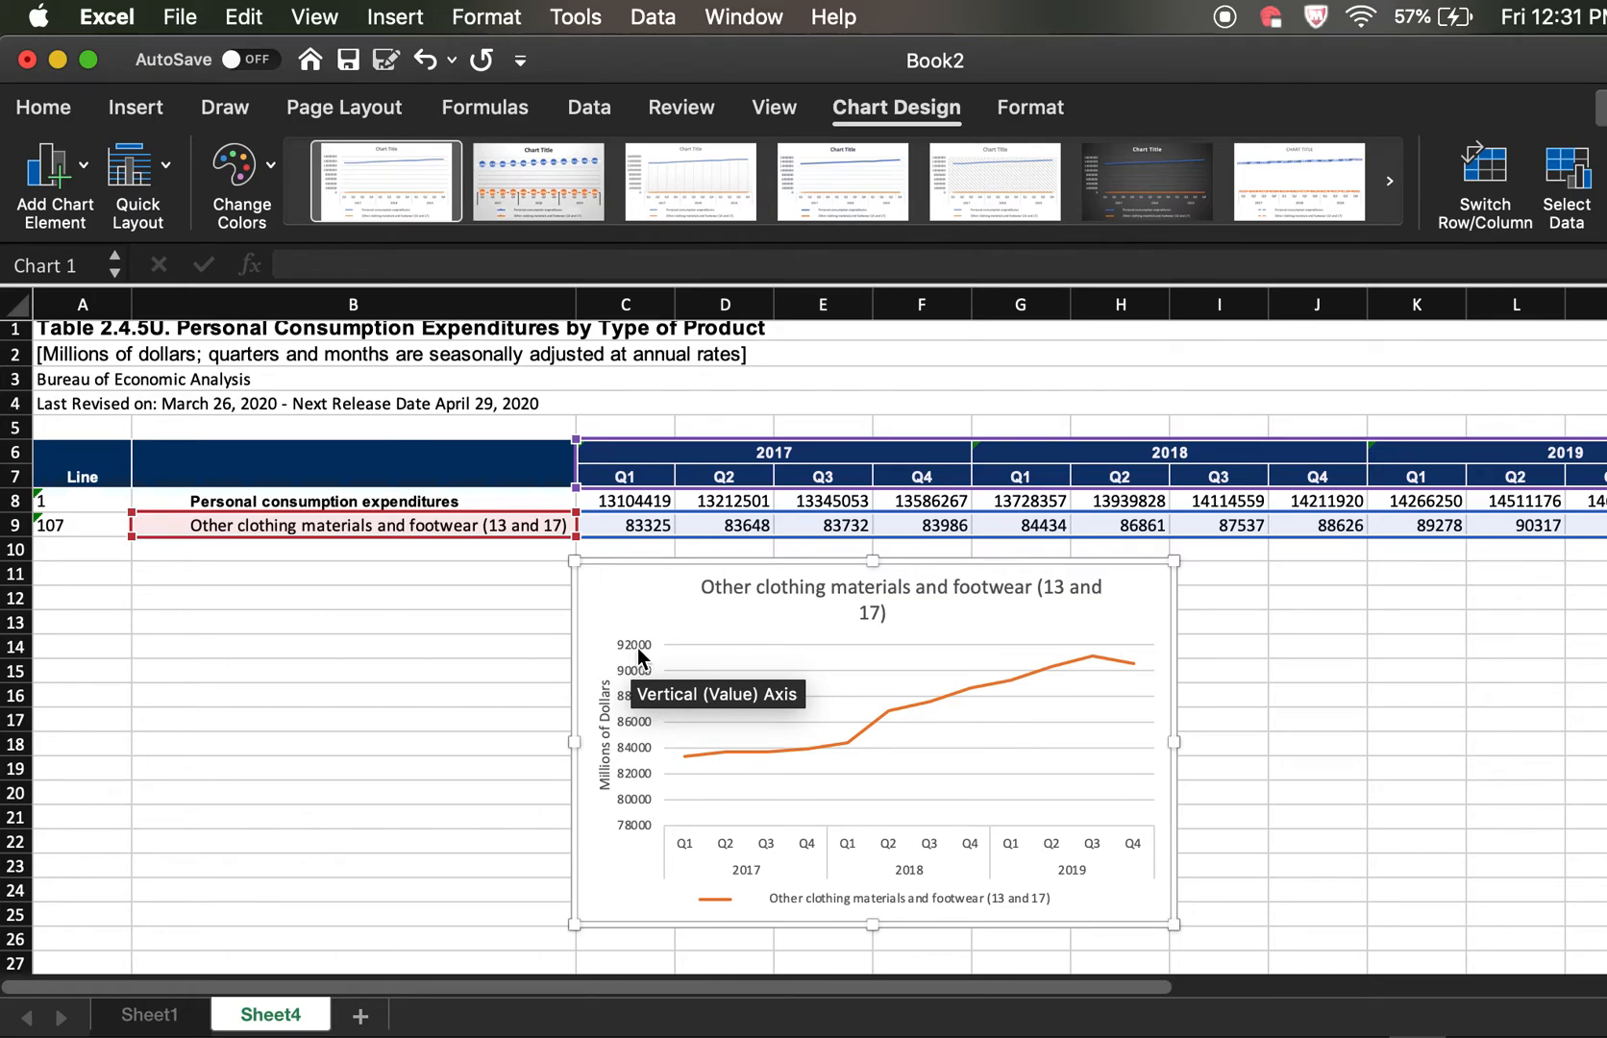
# Insert "Consumer Expenditure on" at the beginning of the chart title.
pyautogui.click(702, 587)
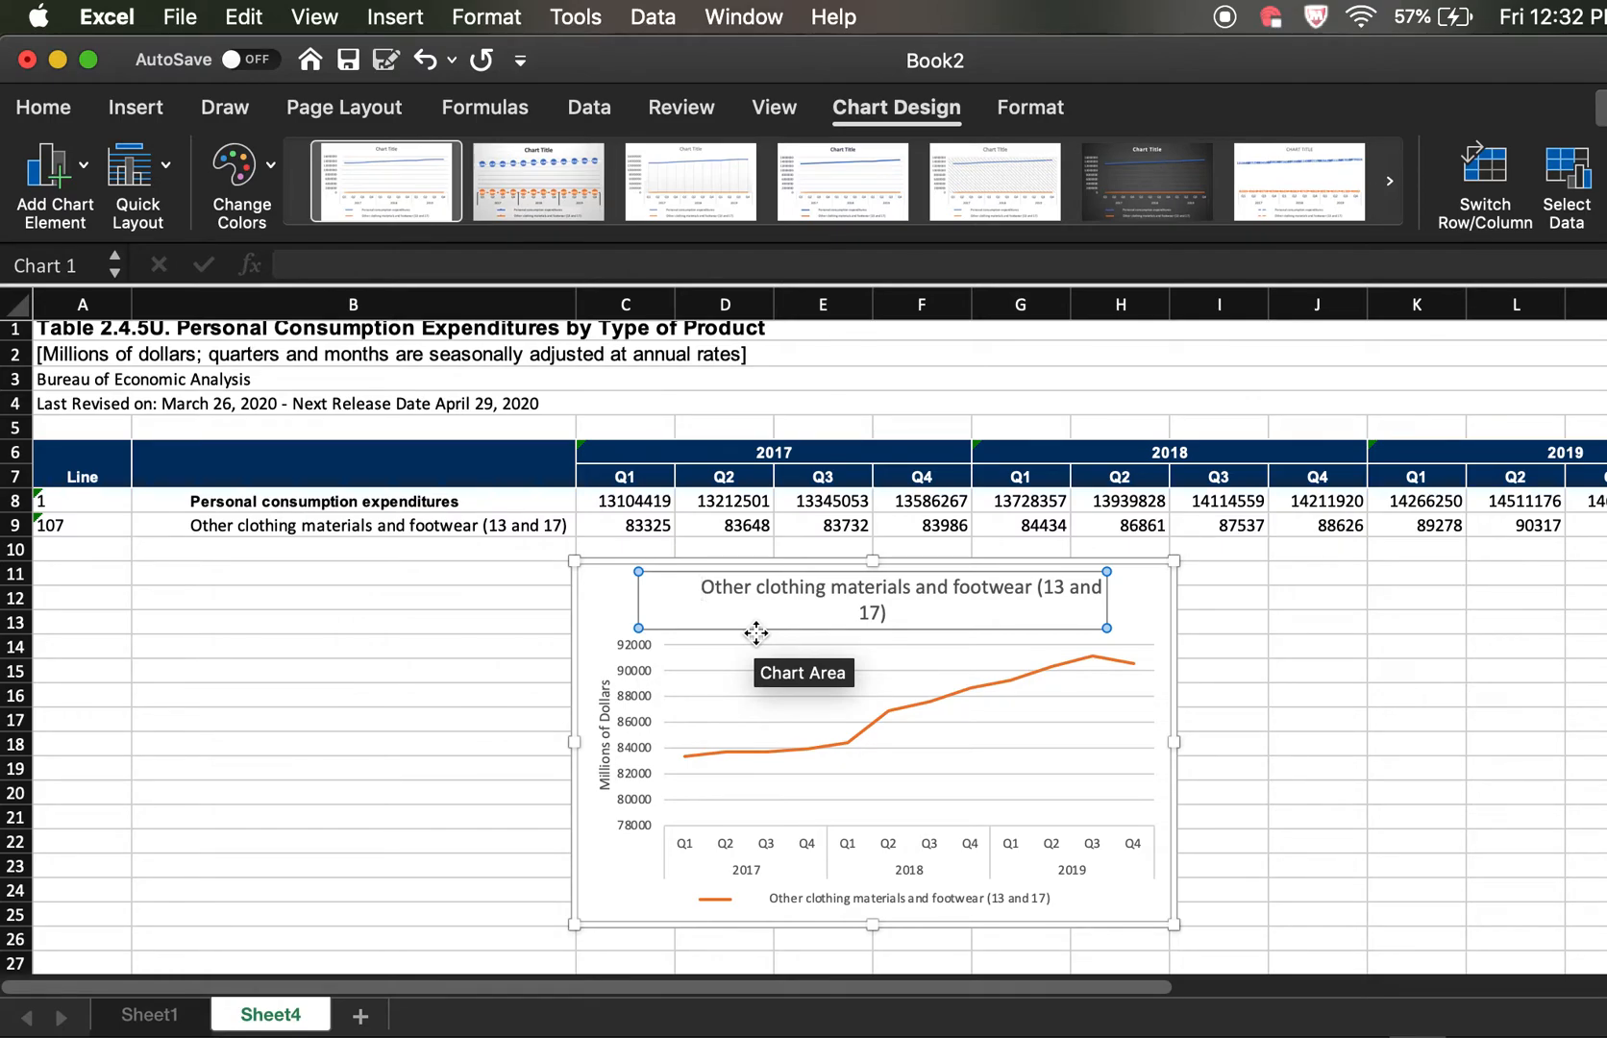
pyautogui.write('Consum')
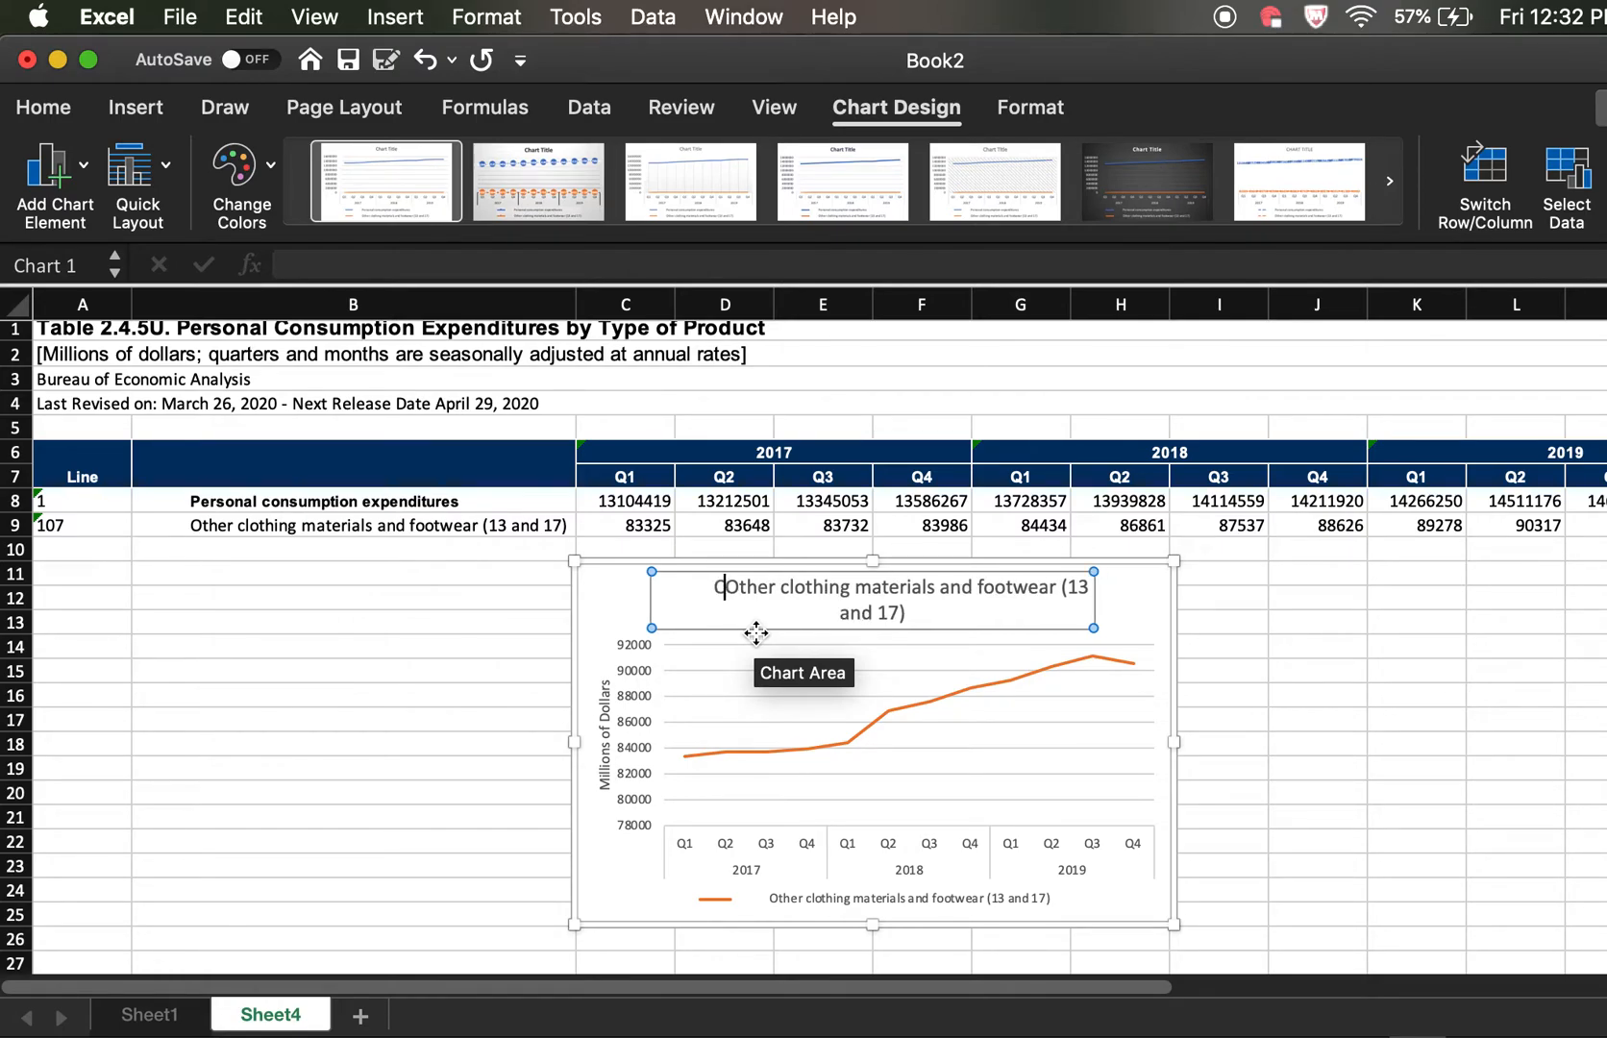
pyautogui.write('er Expend')
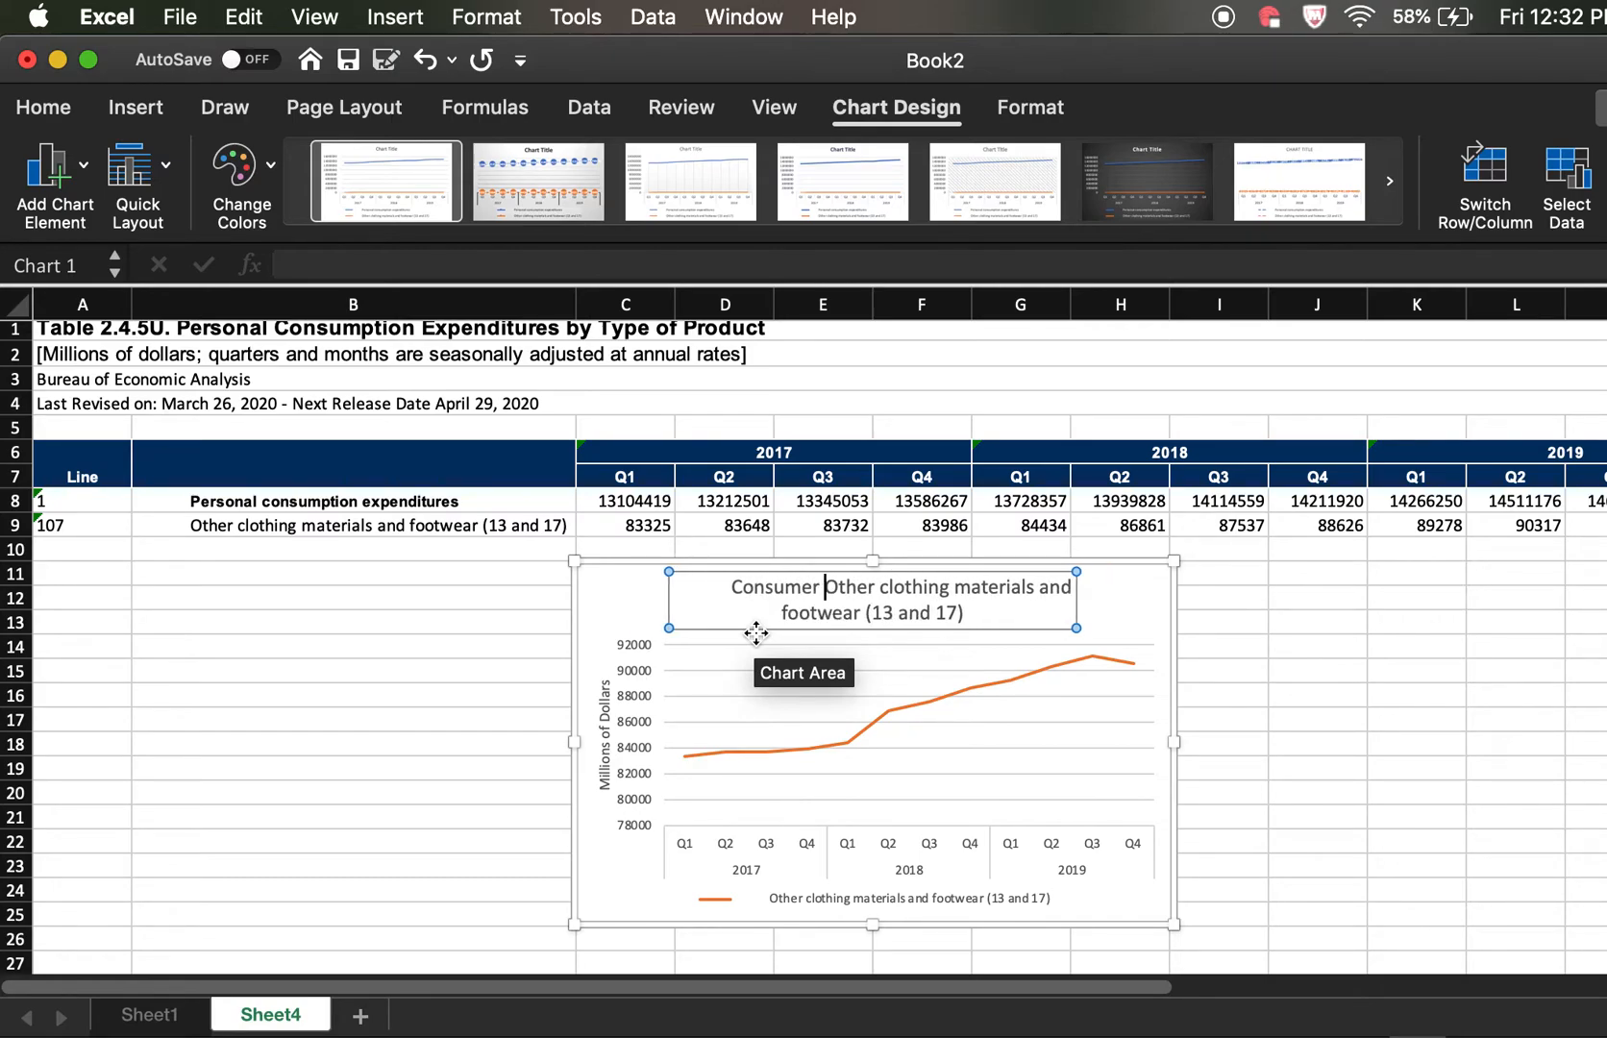
pyautogui.write('iture on')
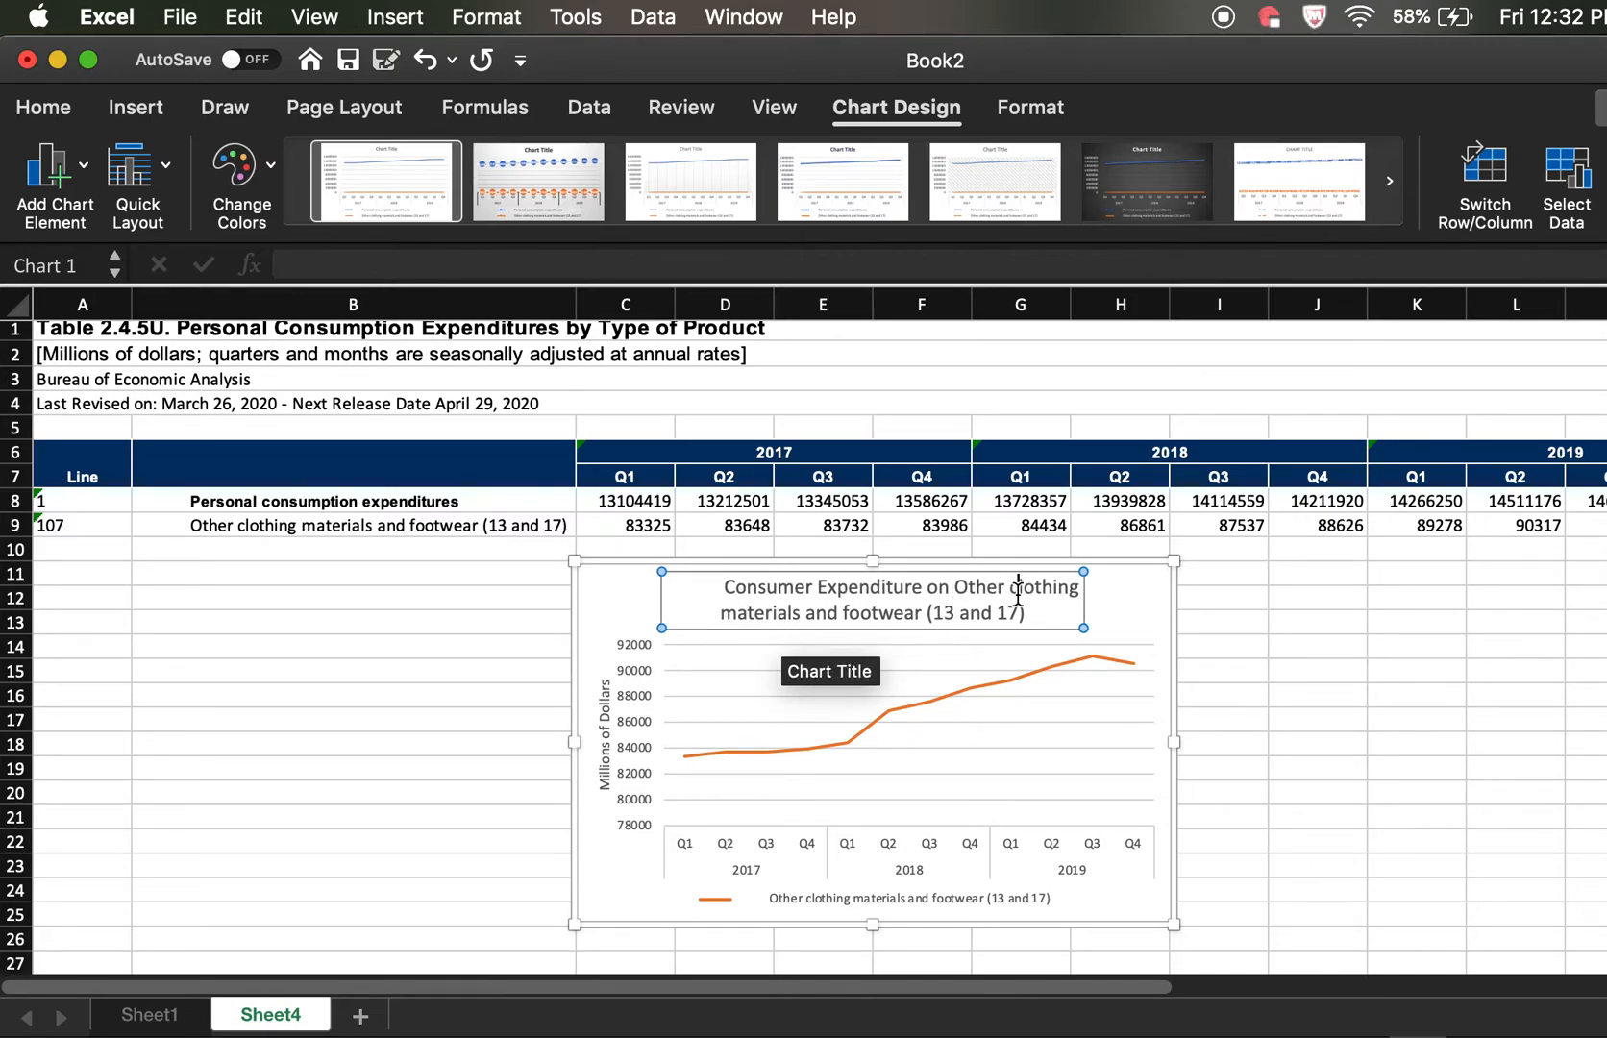
# Capitalize the words Clothing, Materials and Footwear in the chart title.
pyautogui.press('BackSpace')
pyautogui.write('C')
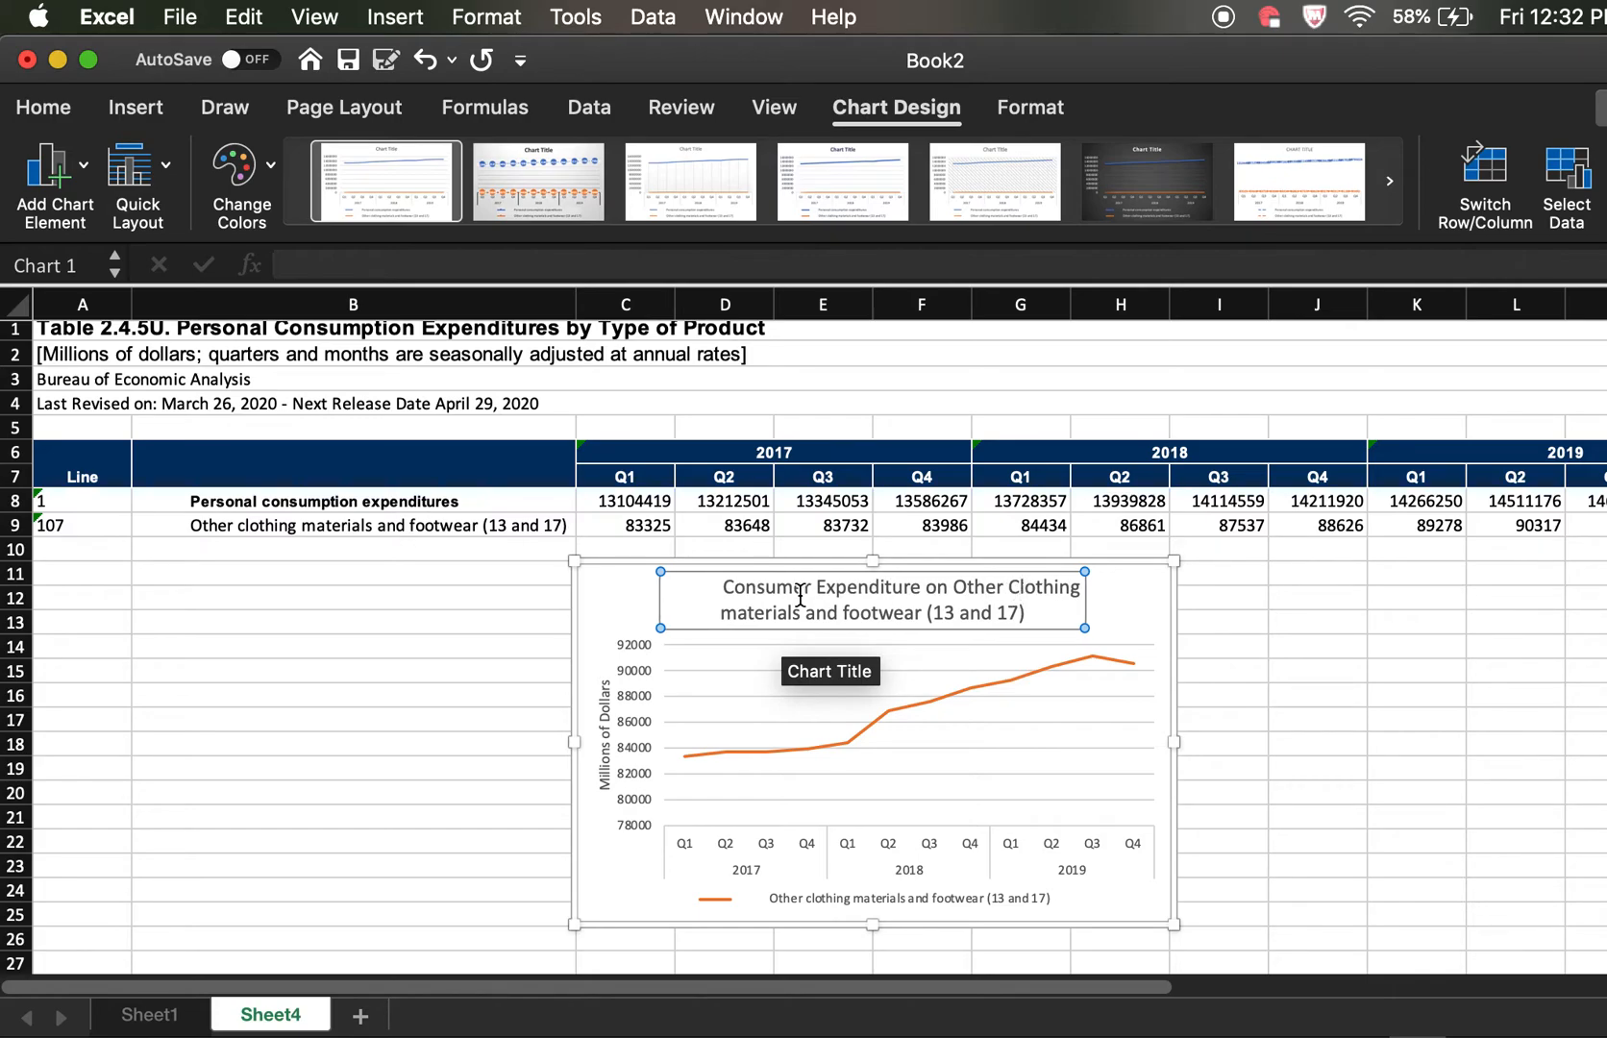
pyautogui.click(740, 612)
pyautogui.press('BackSpace')
pyautogui.write('M')
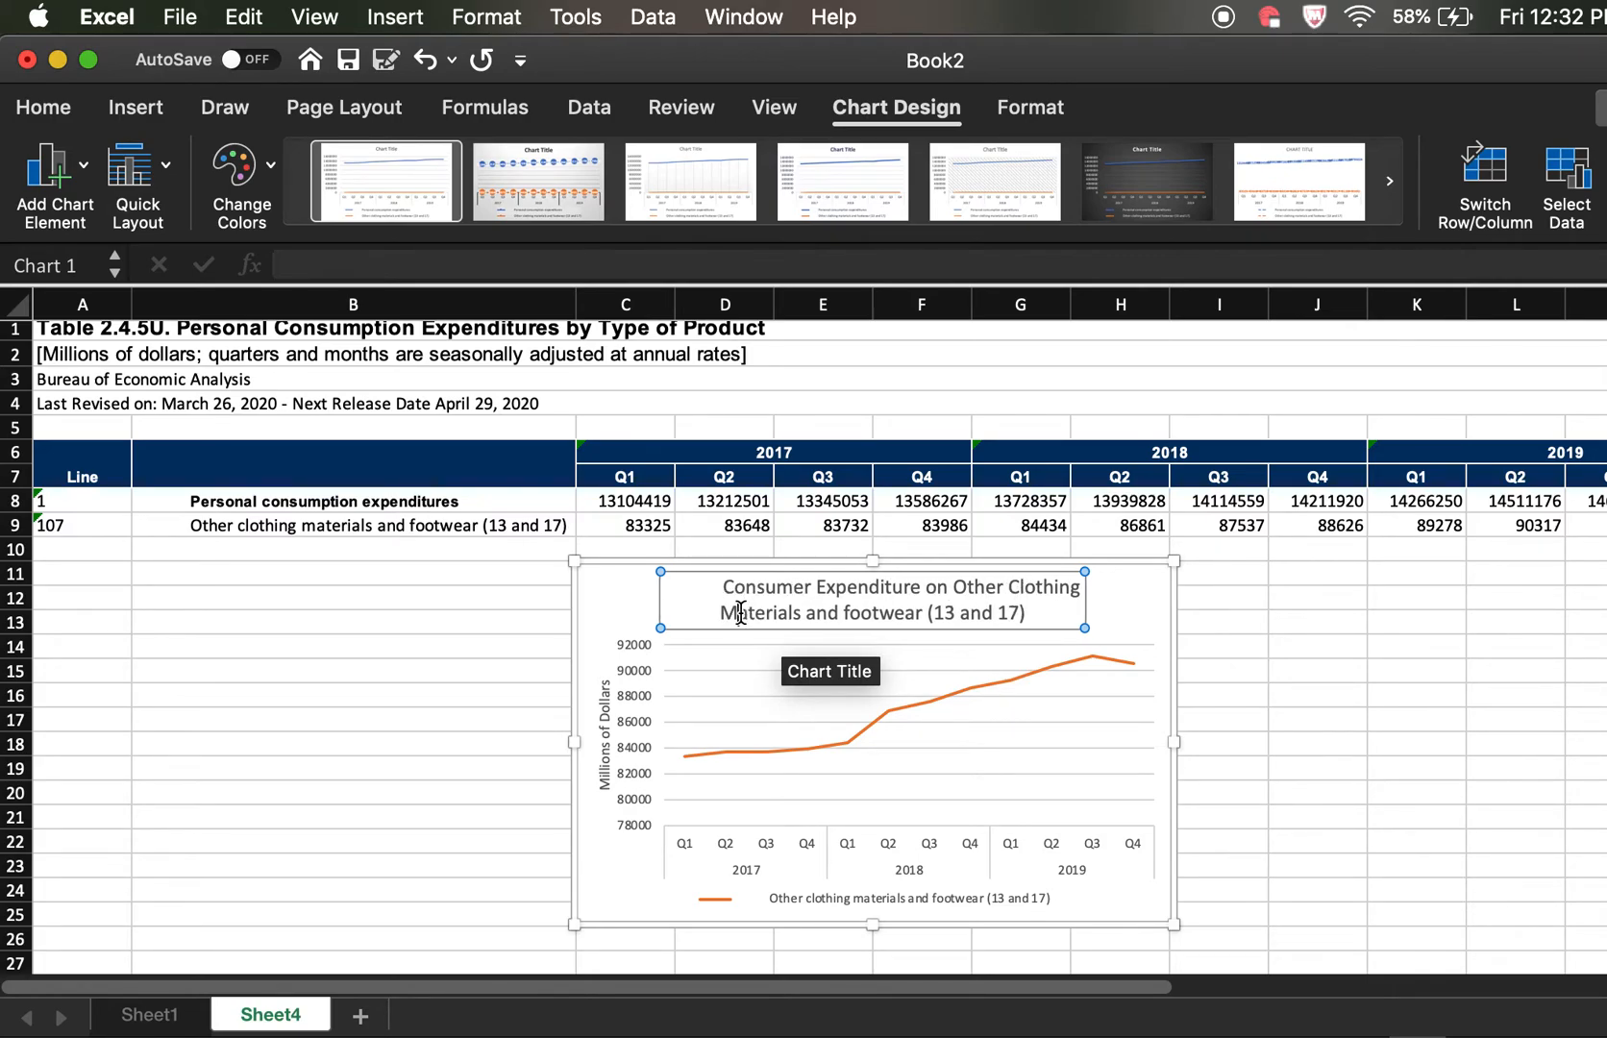
pyautogui.click(850, 616)
pyautogui.press('BackSpace')
pyautogui.write('F')
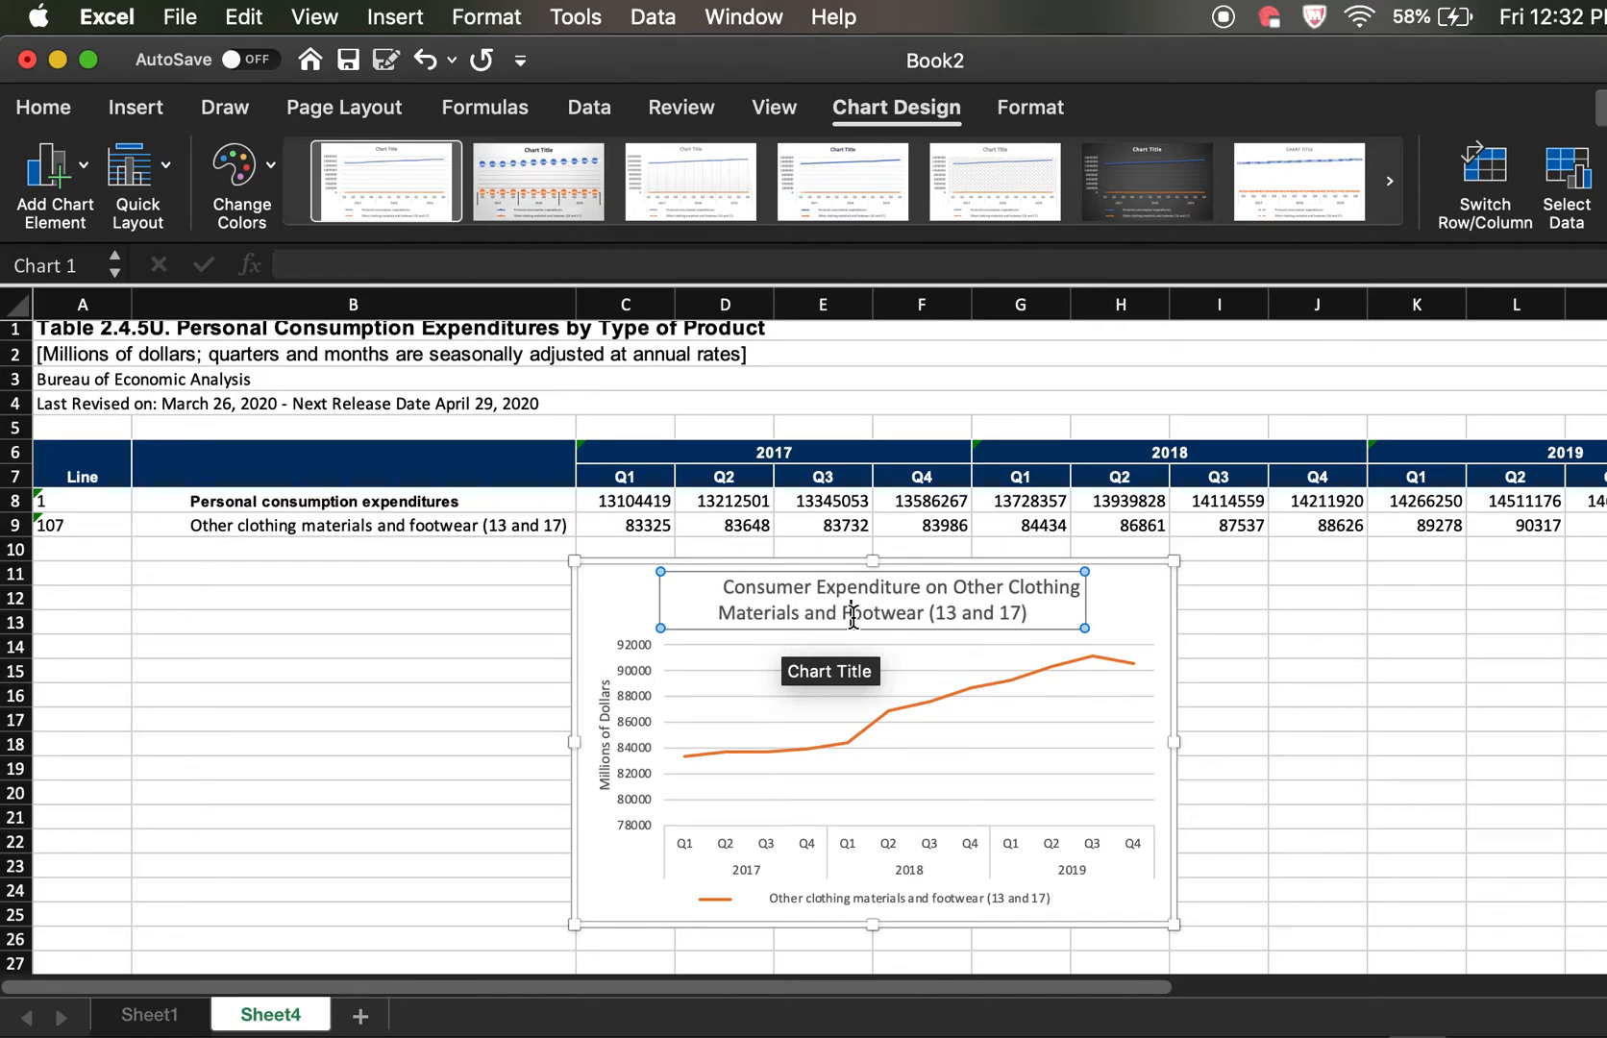
# Replace "(13 and 17)" at the end of the chart title with "2017-2019. Millions of Dollars".
pyautogui.click(1027, 613)
pyautogui.press('BackSpace')
pyautogui.press('BackSpace')
pyautogui.press('BackSpace')
pyautogui.press('BackSpace')
pyautogui.press('BackSpace')
pyautogui.press('BackSpace')
pyautogui.press('BackSpace')
pyautogui.press('BackSpace')
pyautogui.press('BackSpace')
pyautogui.press('BackSpace')
pyautogui.press('BackSpace')
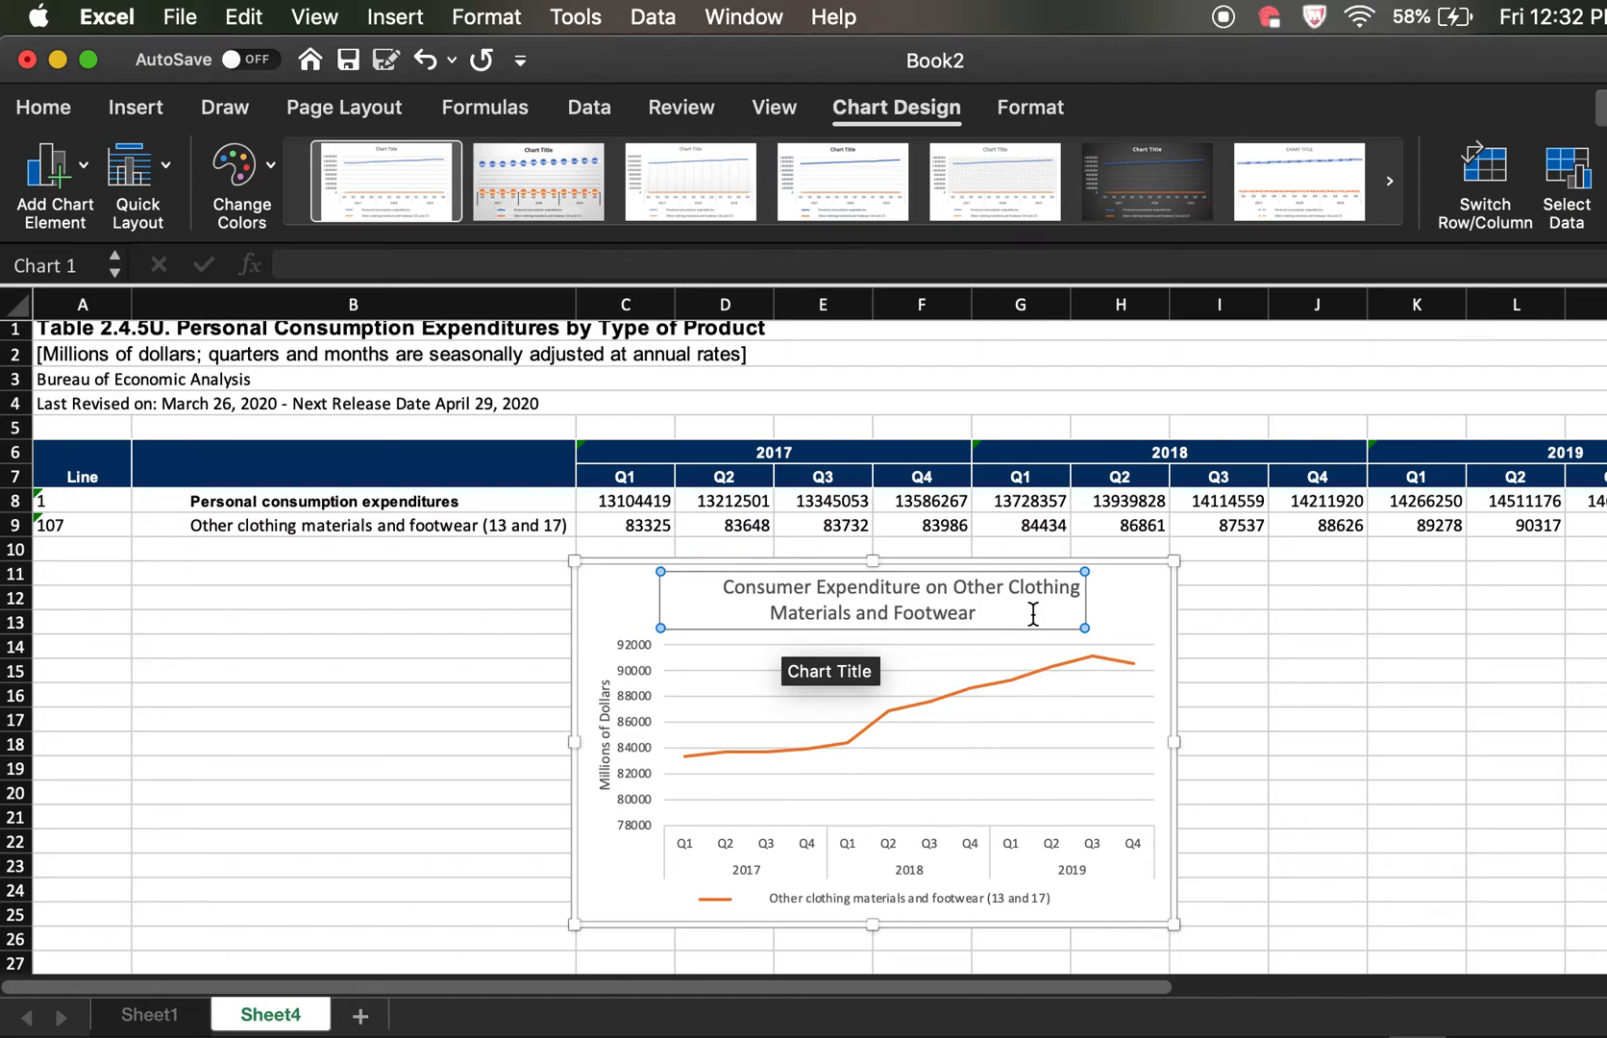
pyautogui.write('201')
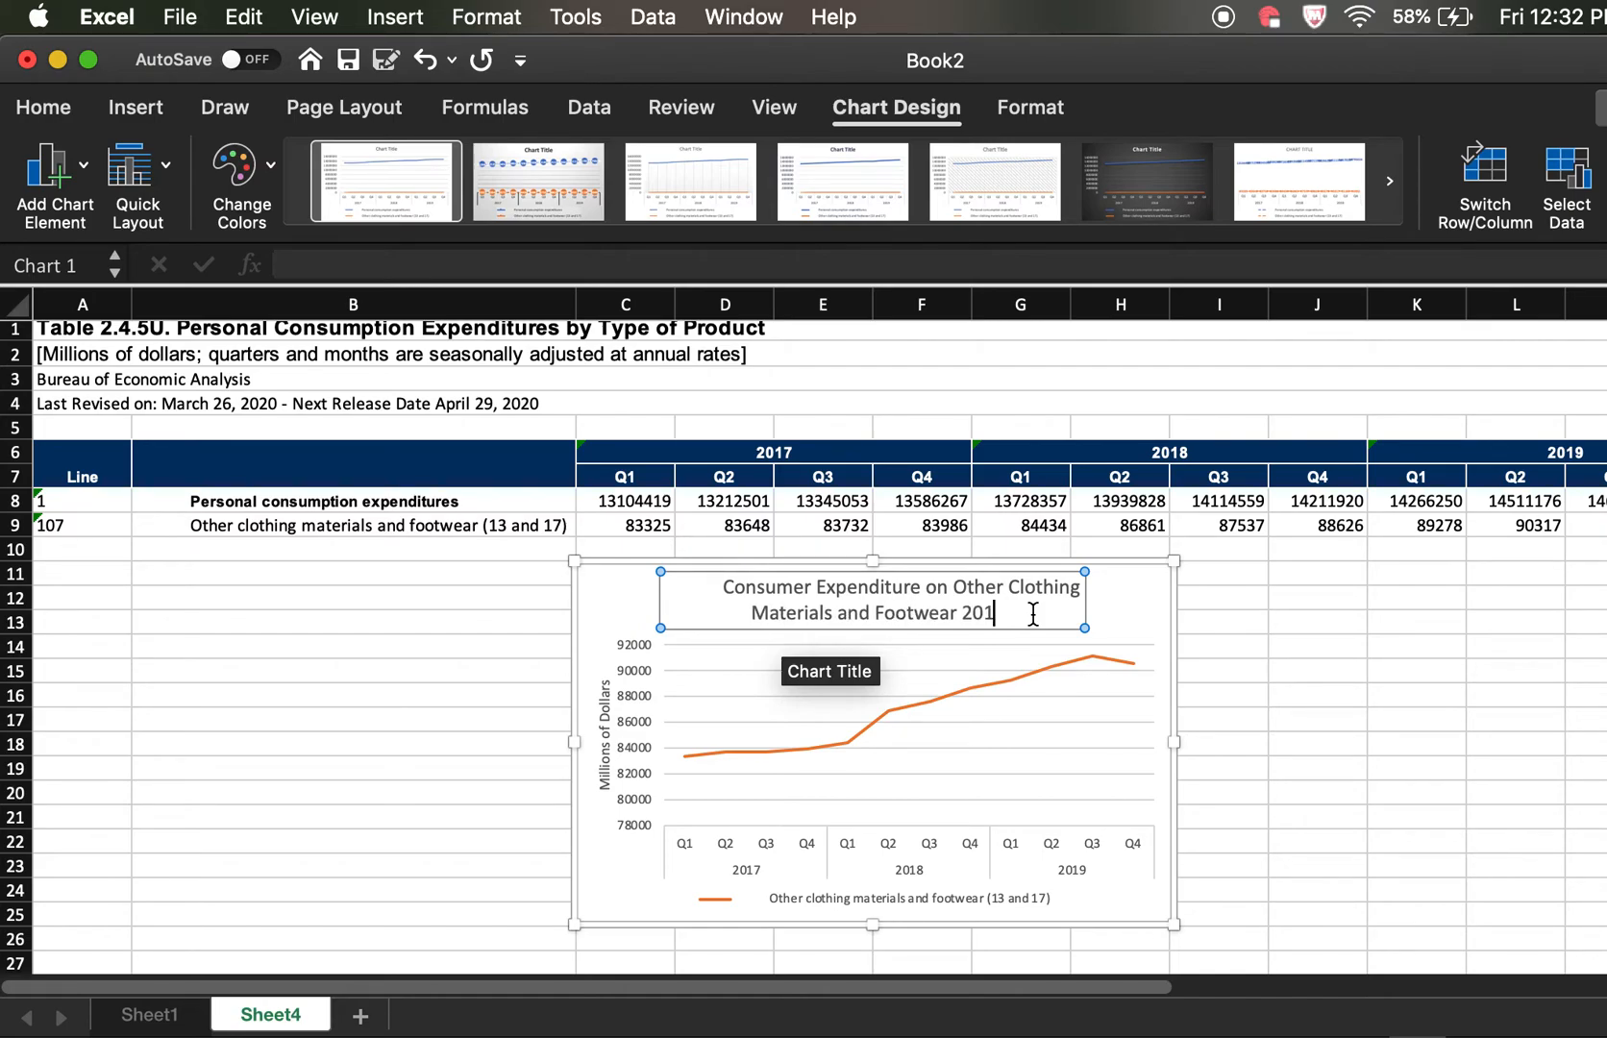
pyautogui.write('7-2')
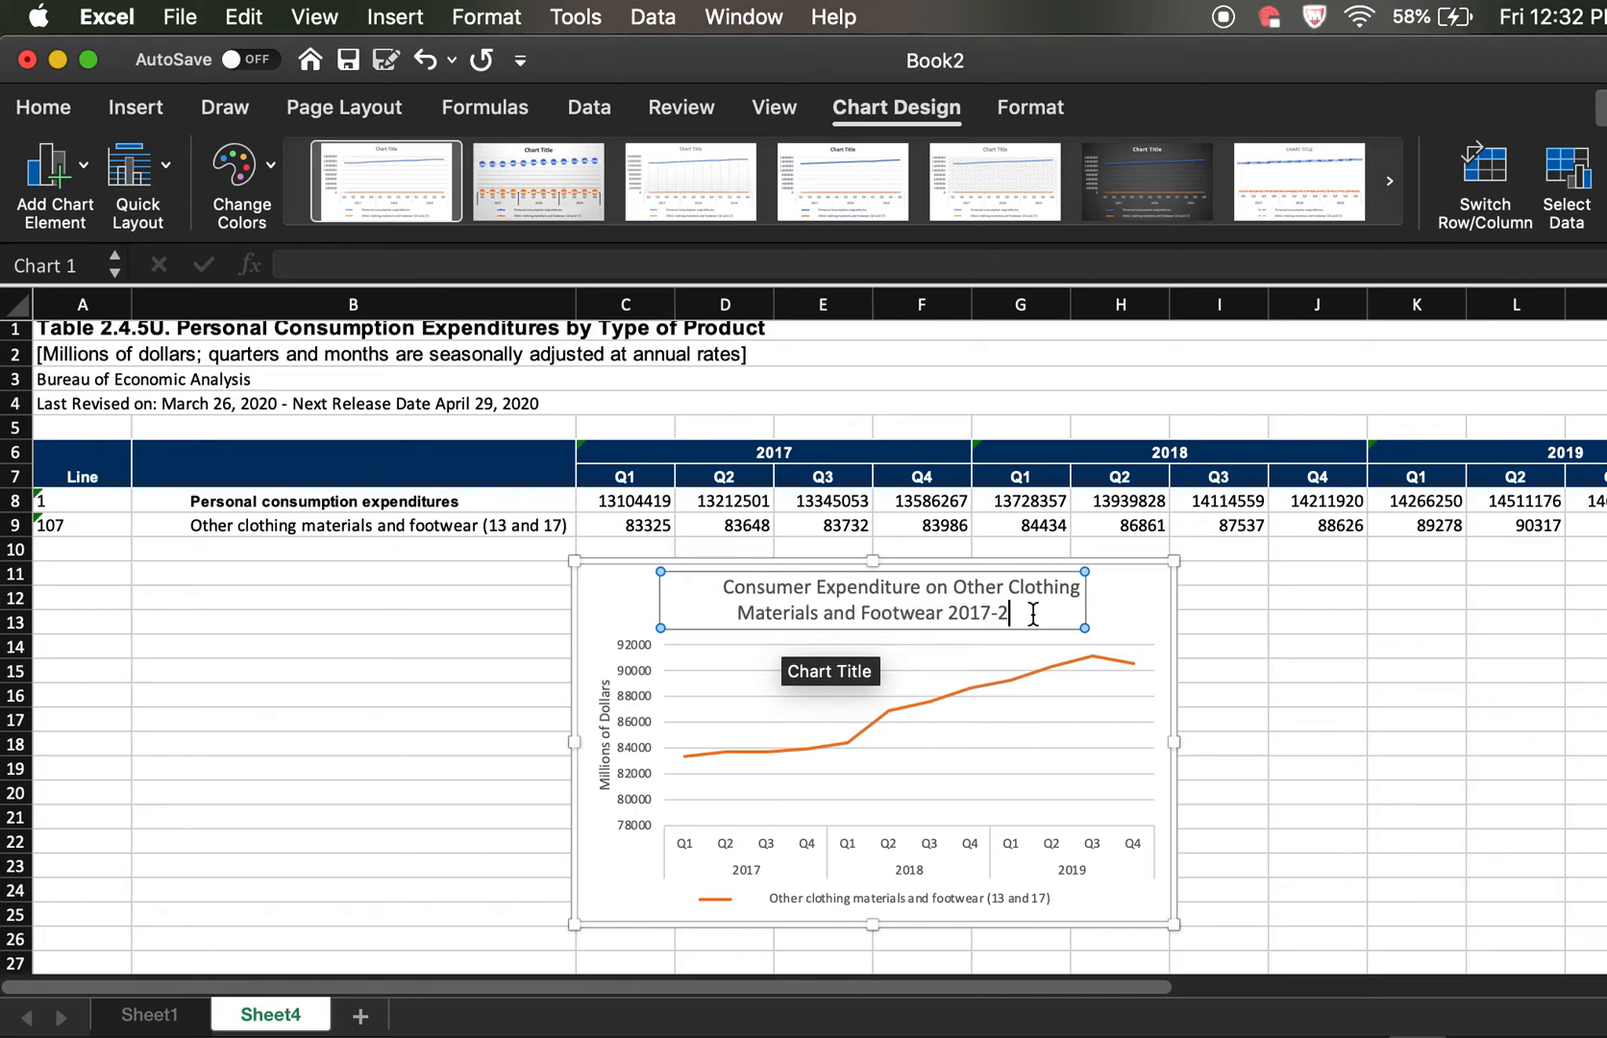
pyautogui.write('019.')
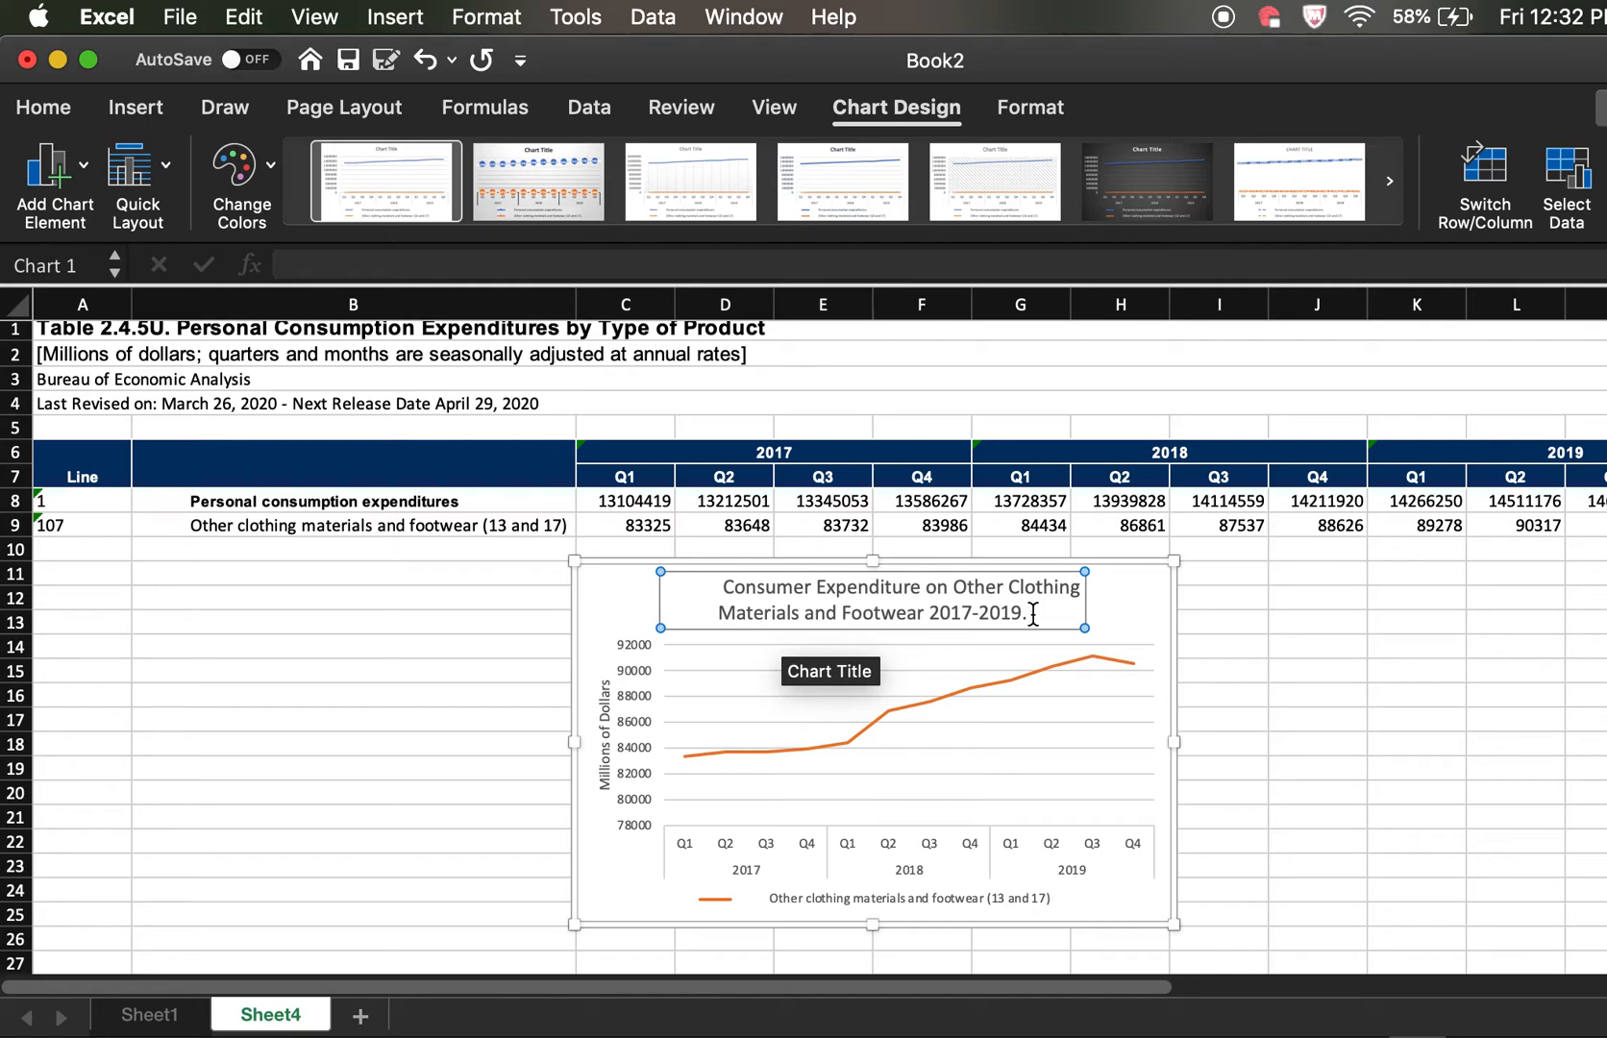
pyautogui.write('  Mill')
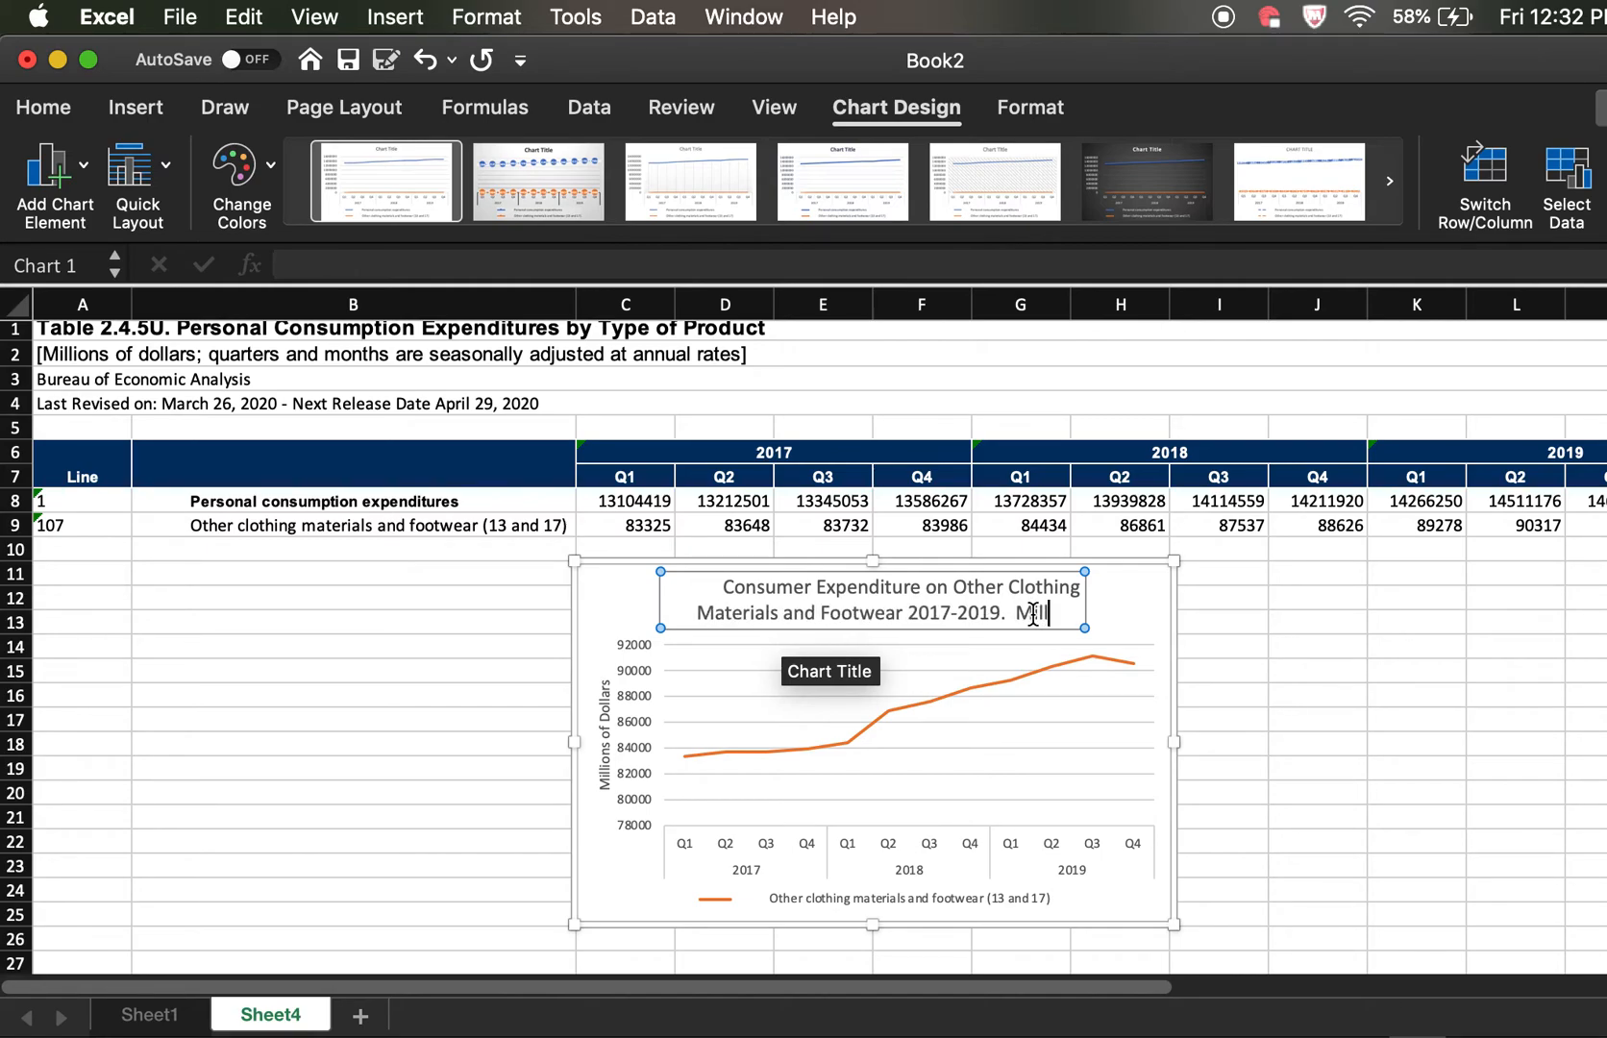
pyautogui.write('ions of Dollars')
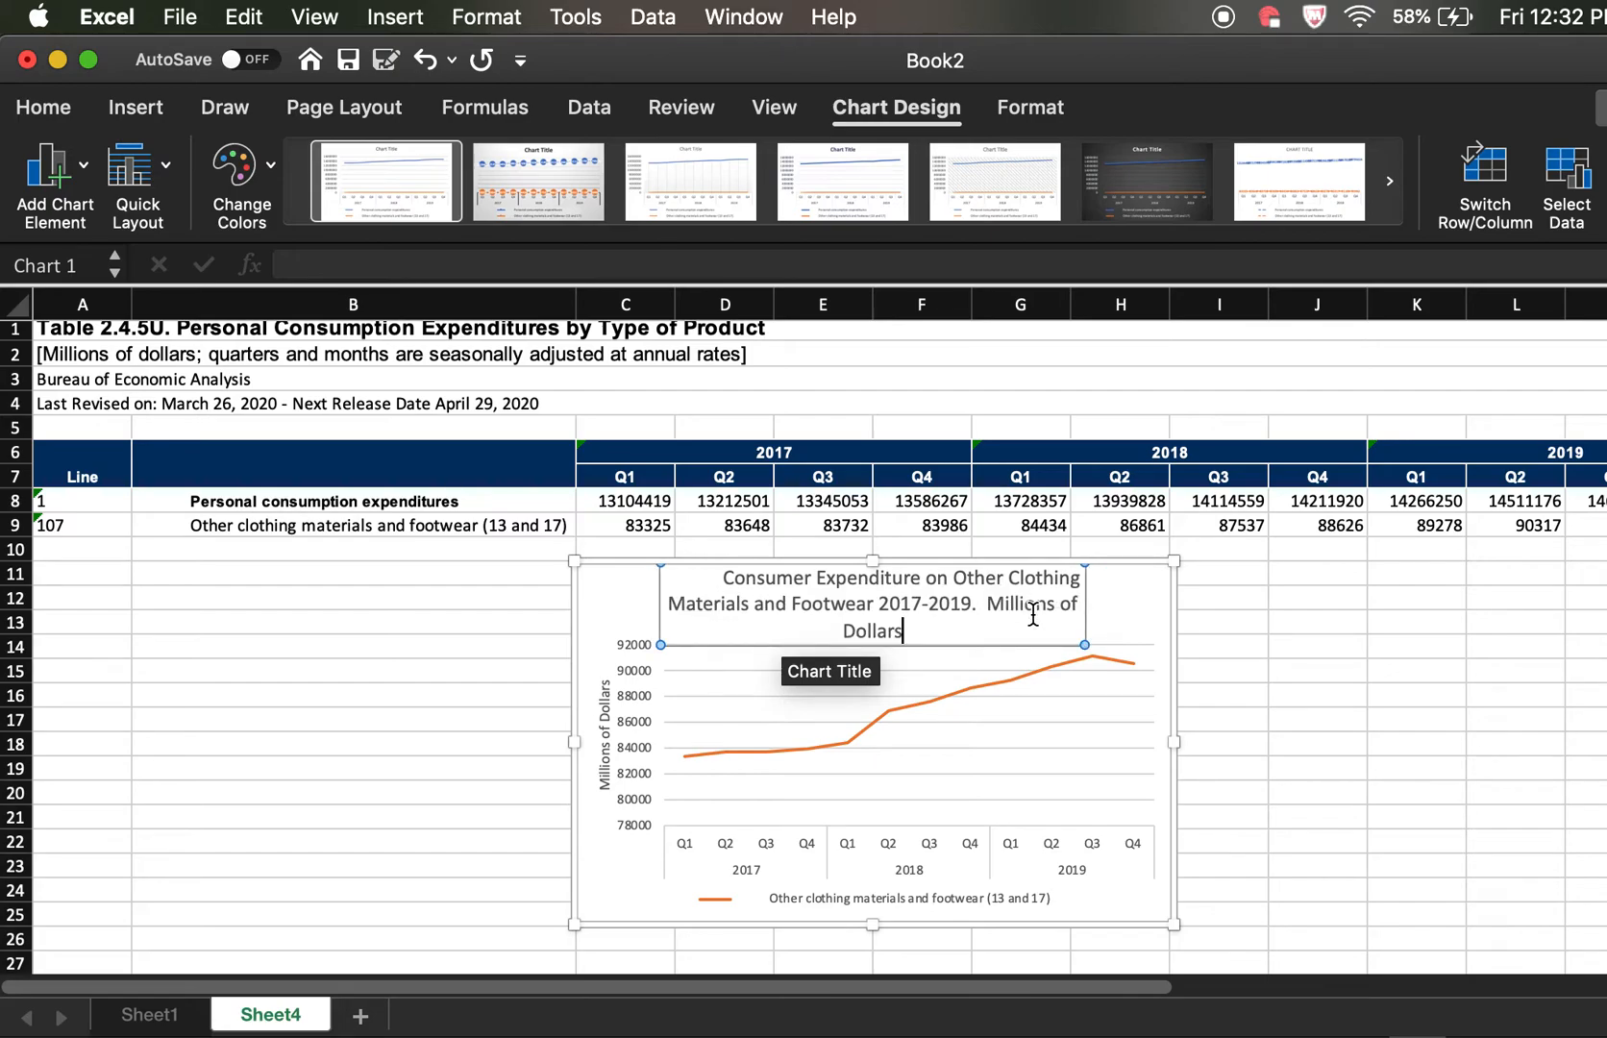
# Insert "Quarterly" at the start of the chart title and change "Expenditure" to "Expenditures".
pyautogui.click(722, 576)
pyautogui.write('Quarter')
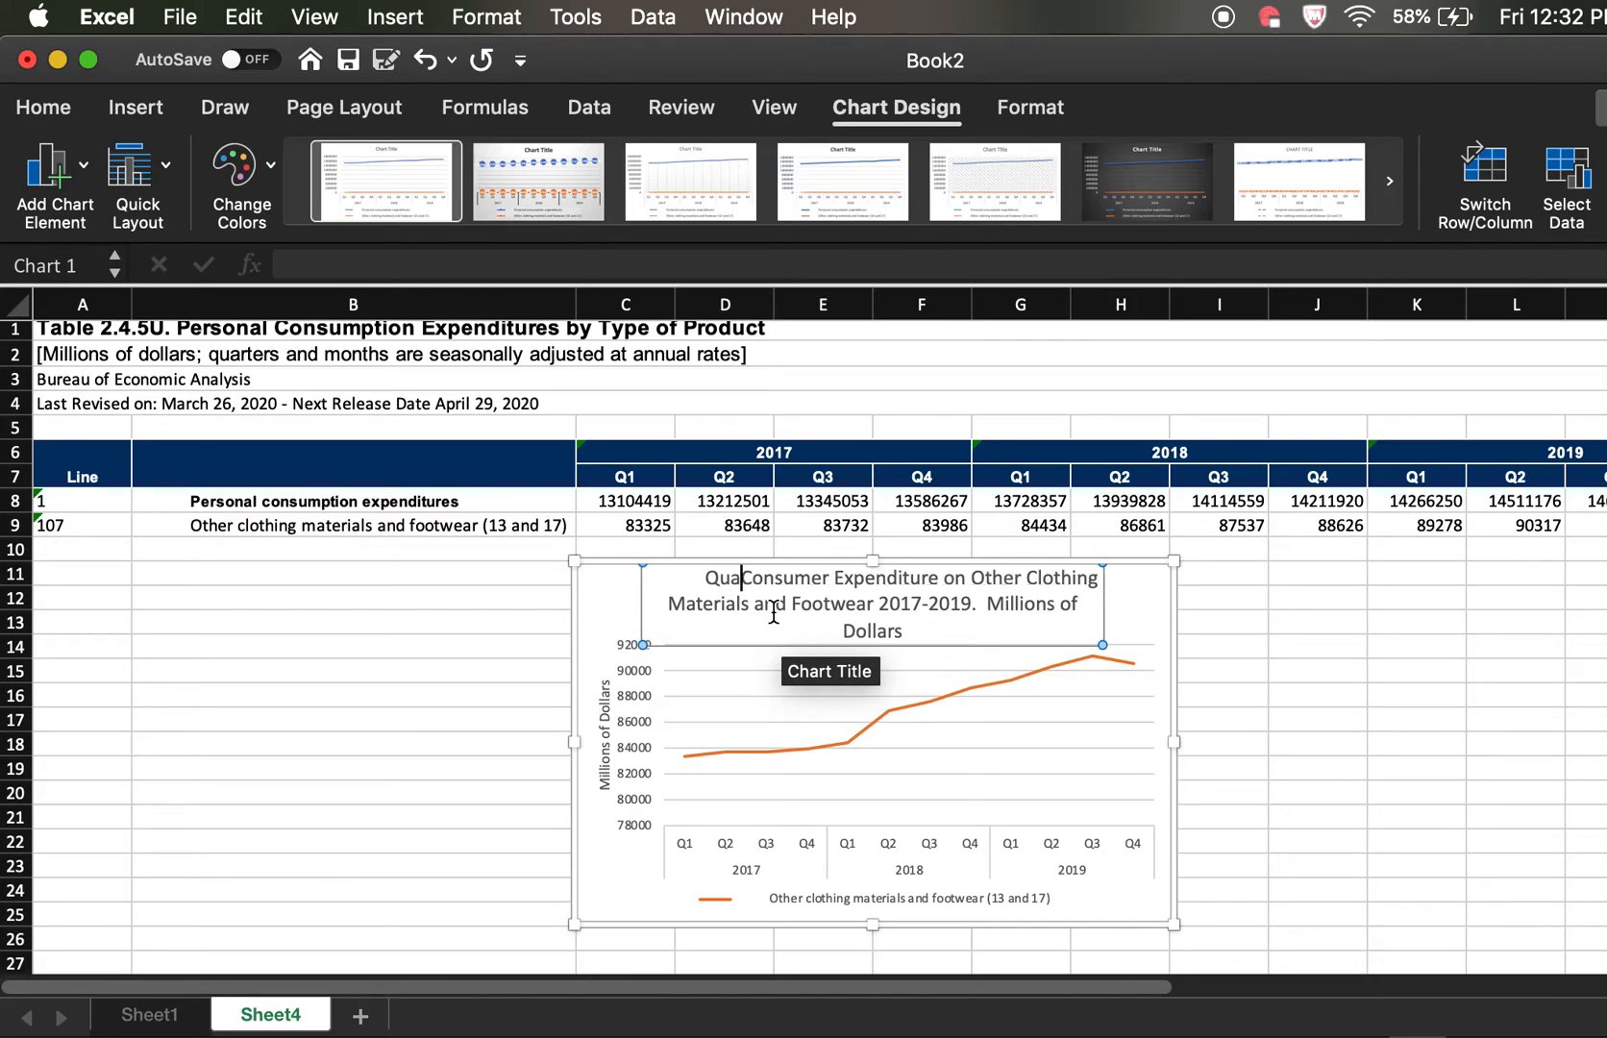
pyautogui.write('ly')
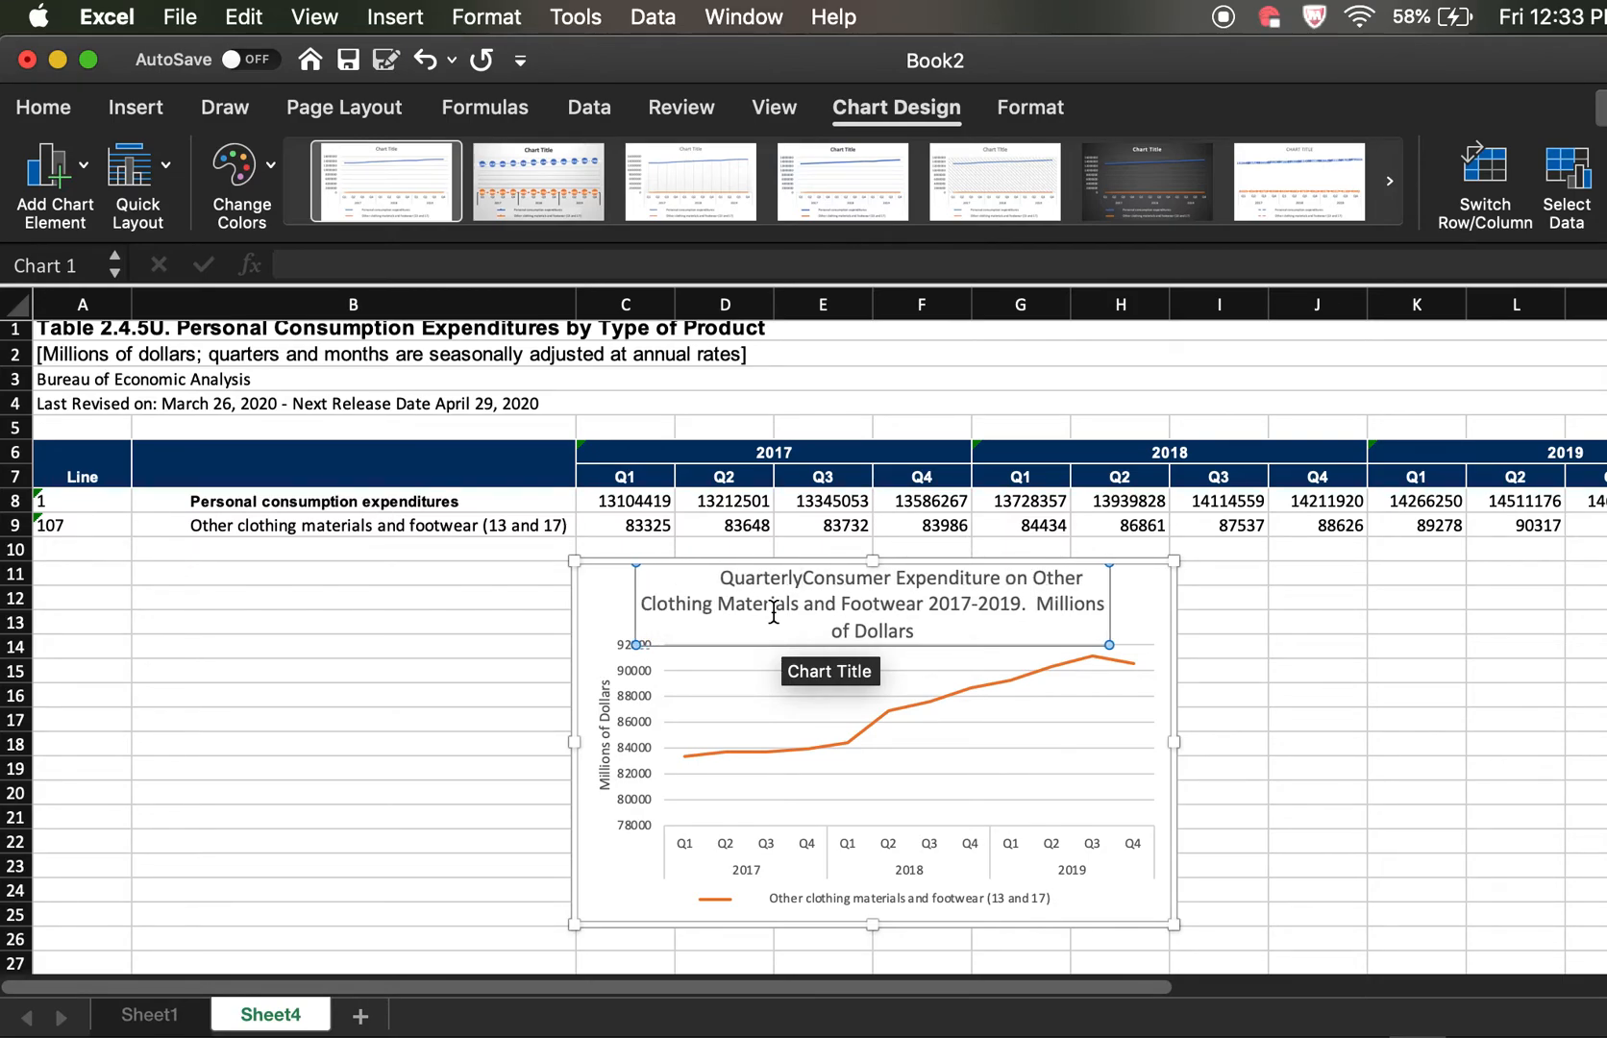
pyautogui.click(1001, 577)
pyautogui.write('s')
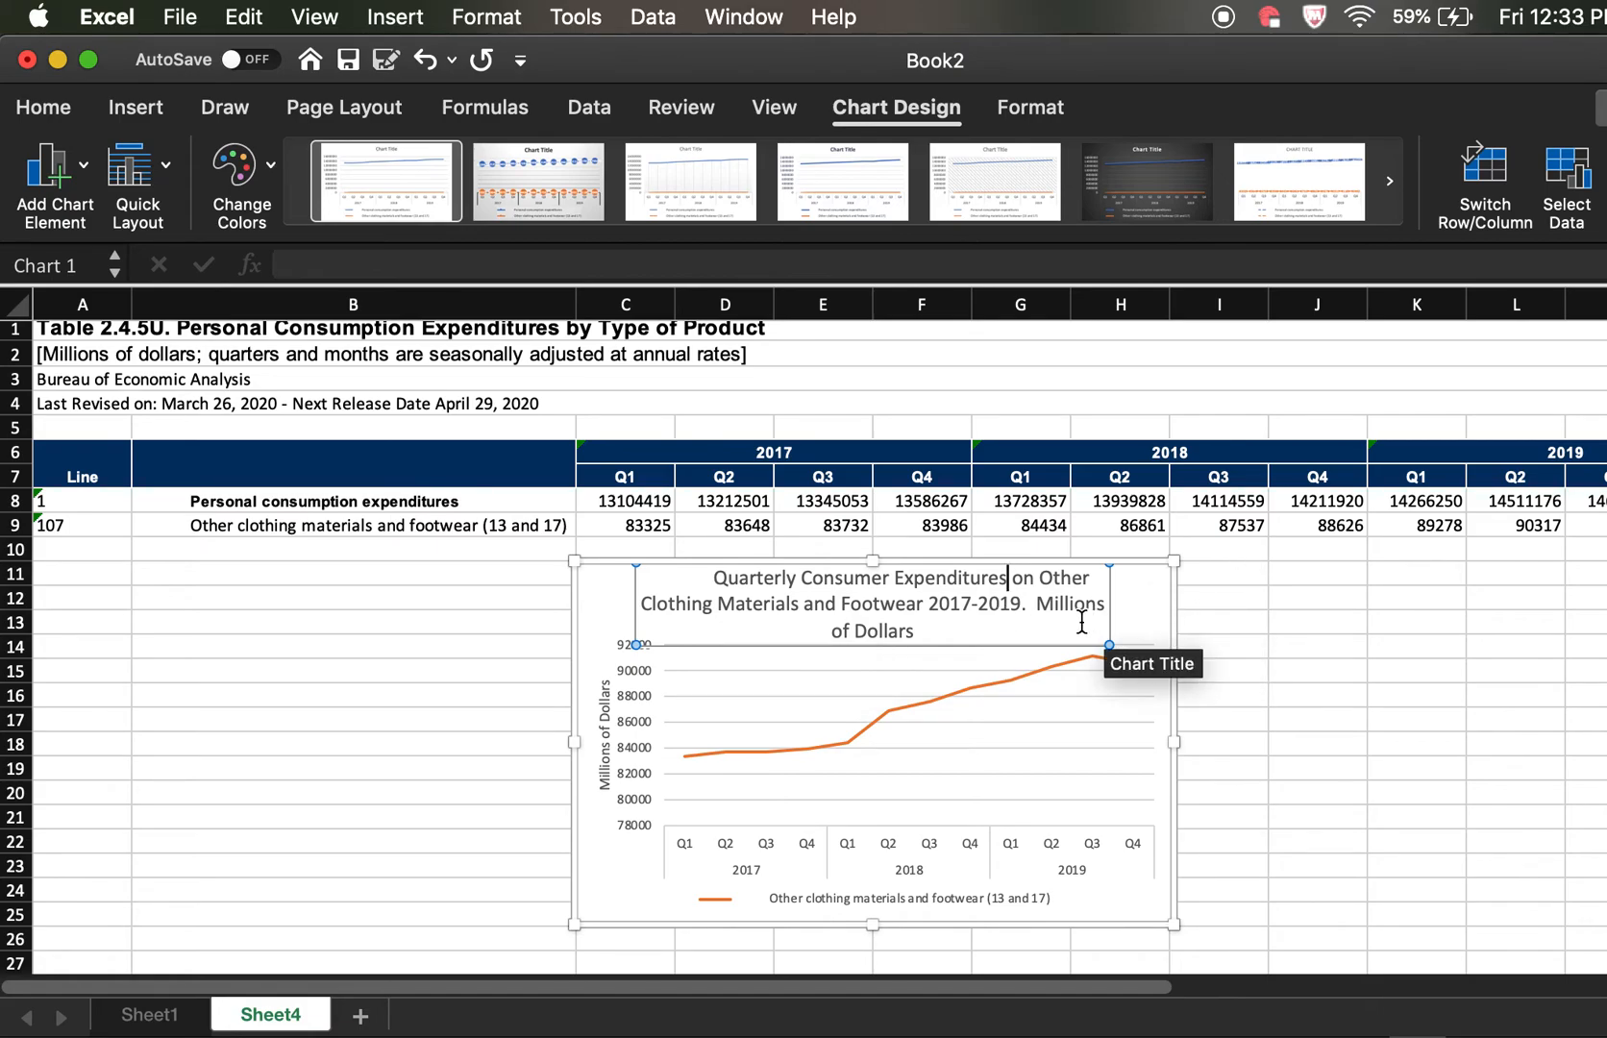
# Put "Millions of Dollars" on its own line in the chart title and finish editing it.
pyautogui.click(1035, 602)
pyautogui.press('Return')
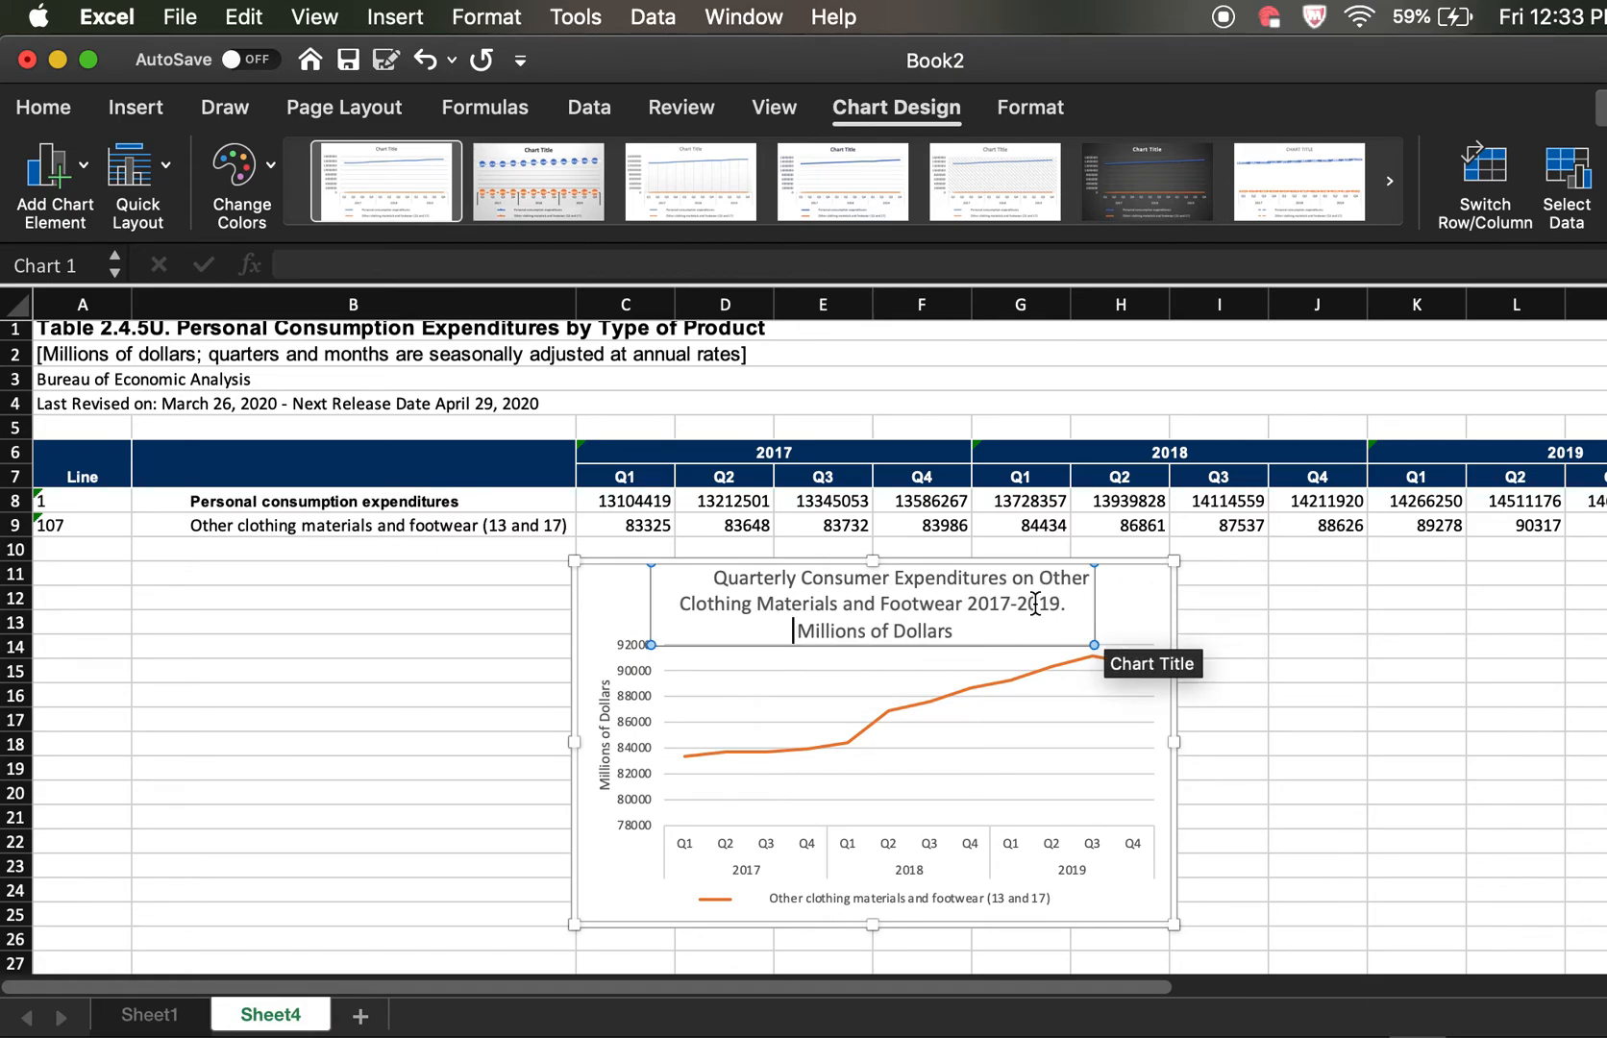
pyautogui.click(1311, 699)
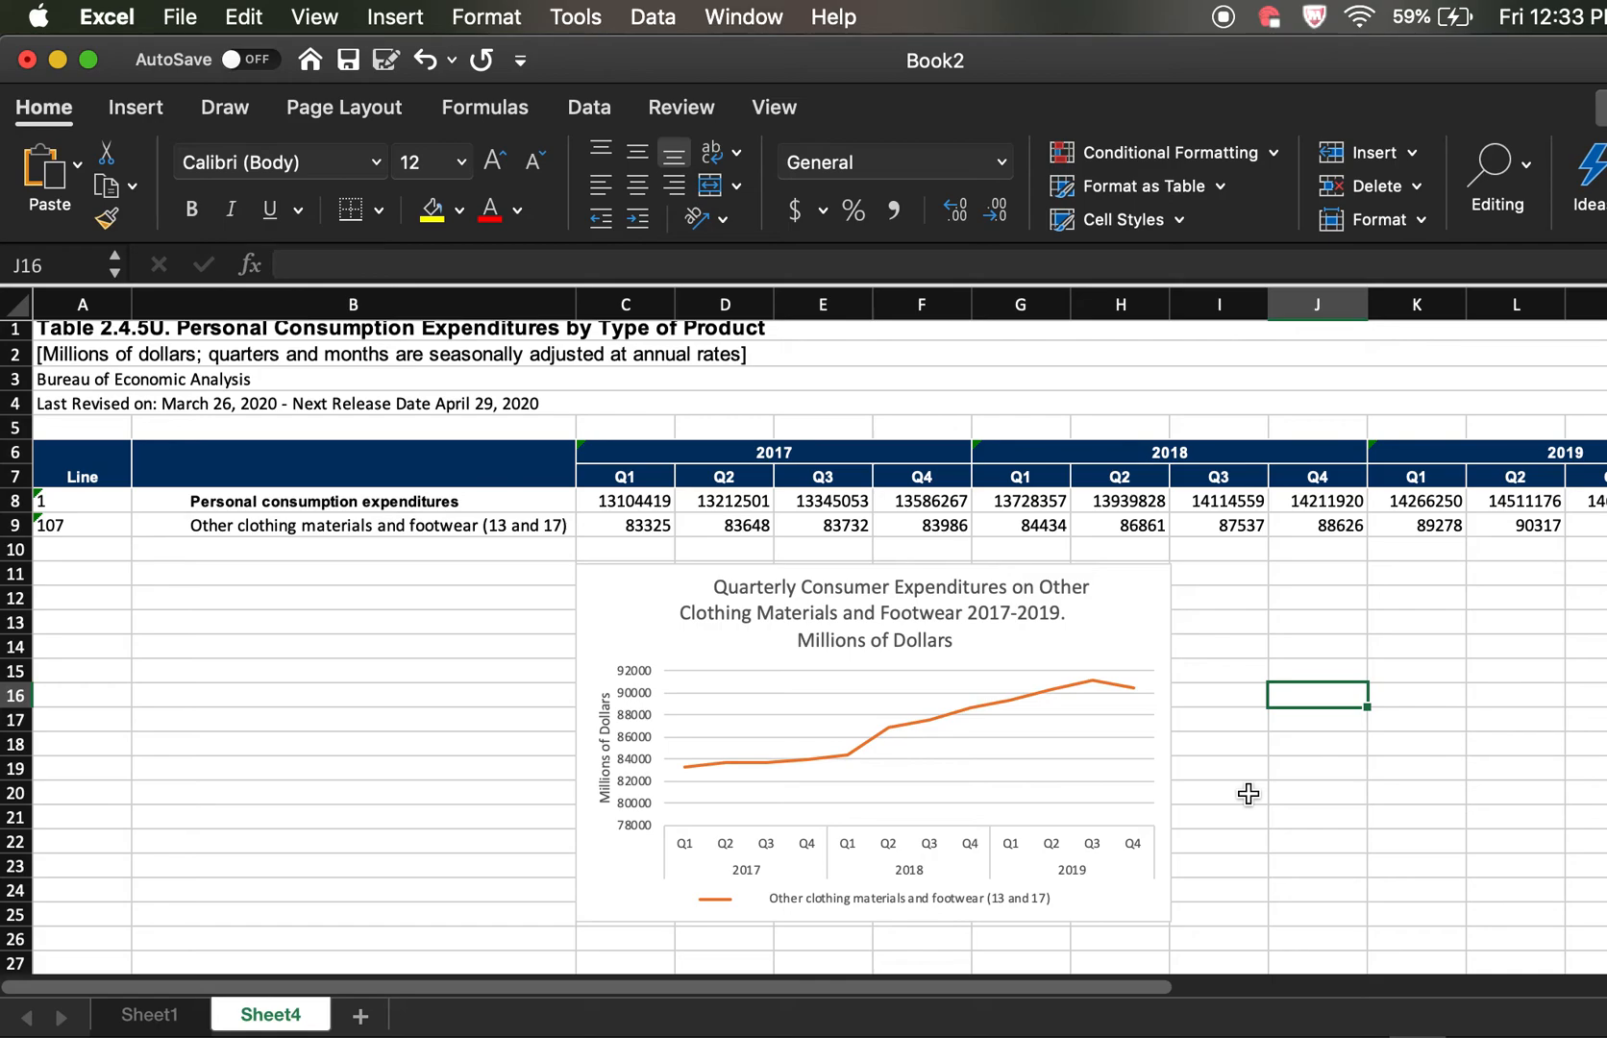
# Delete the legend for the clothing materials and footwear series from the line chart.
pyautogui.click(992, 901)
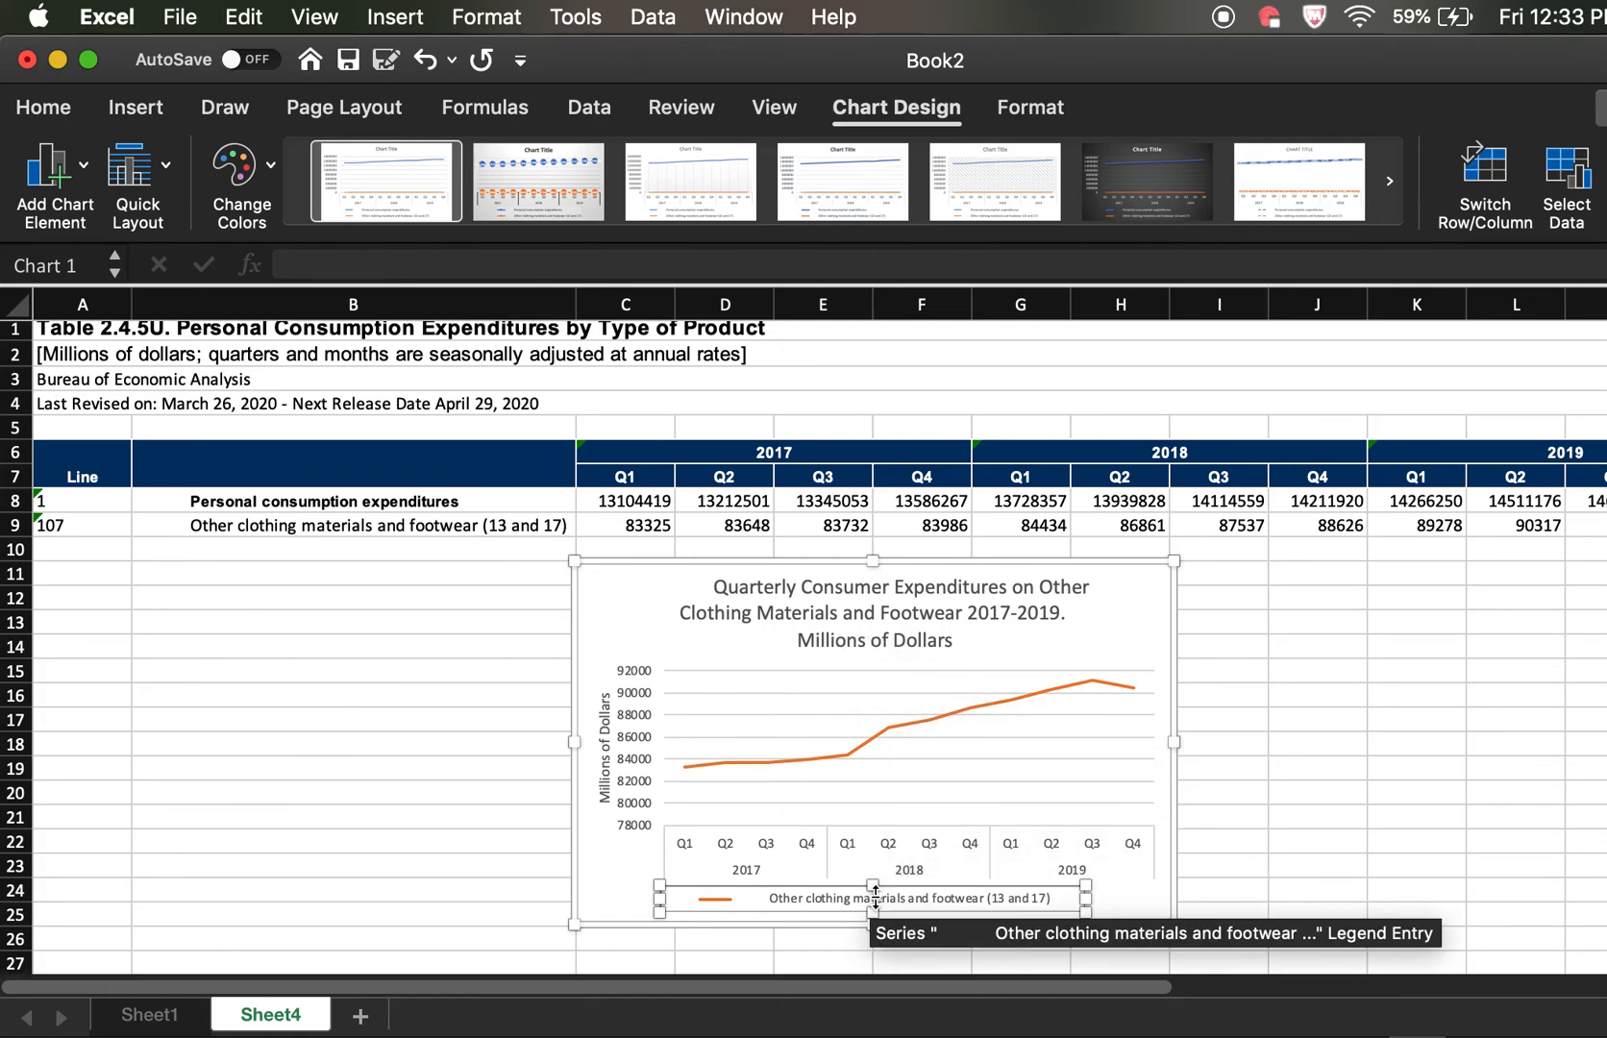
pyautogui.click(934, 900)
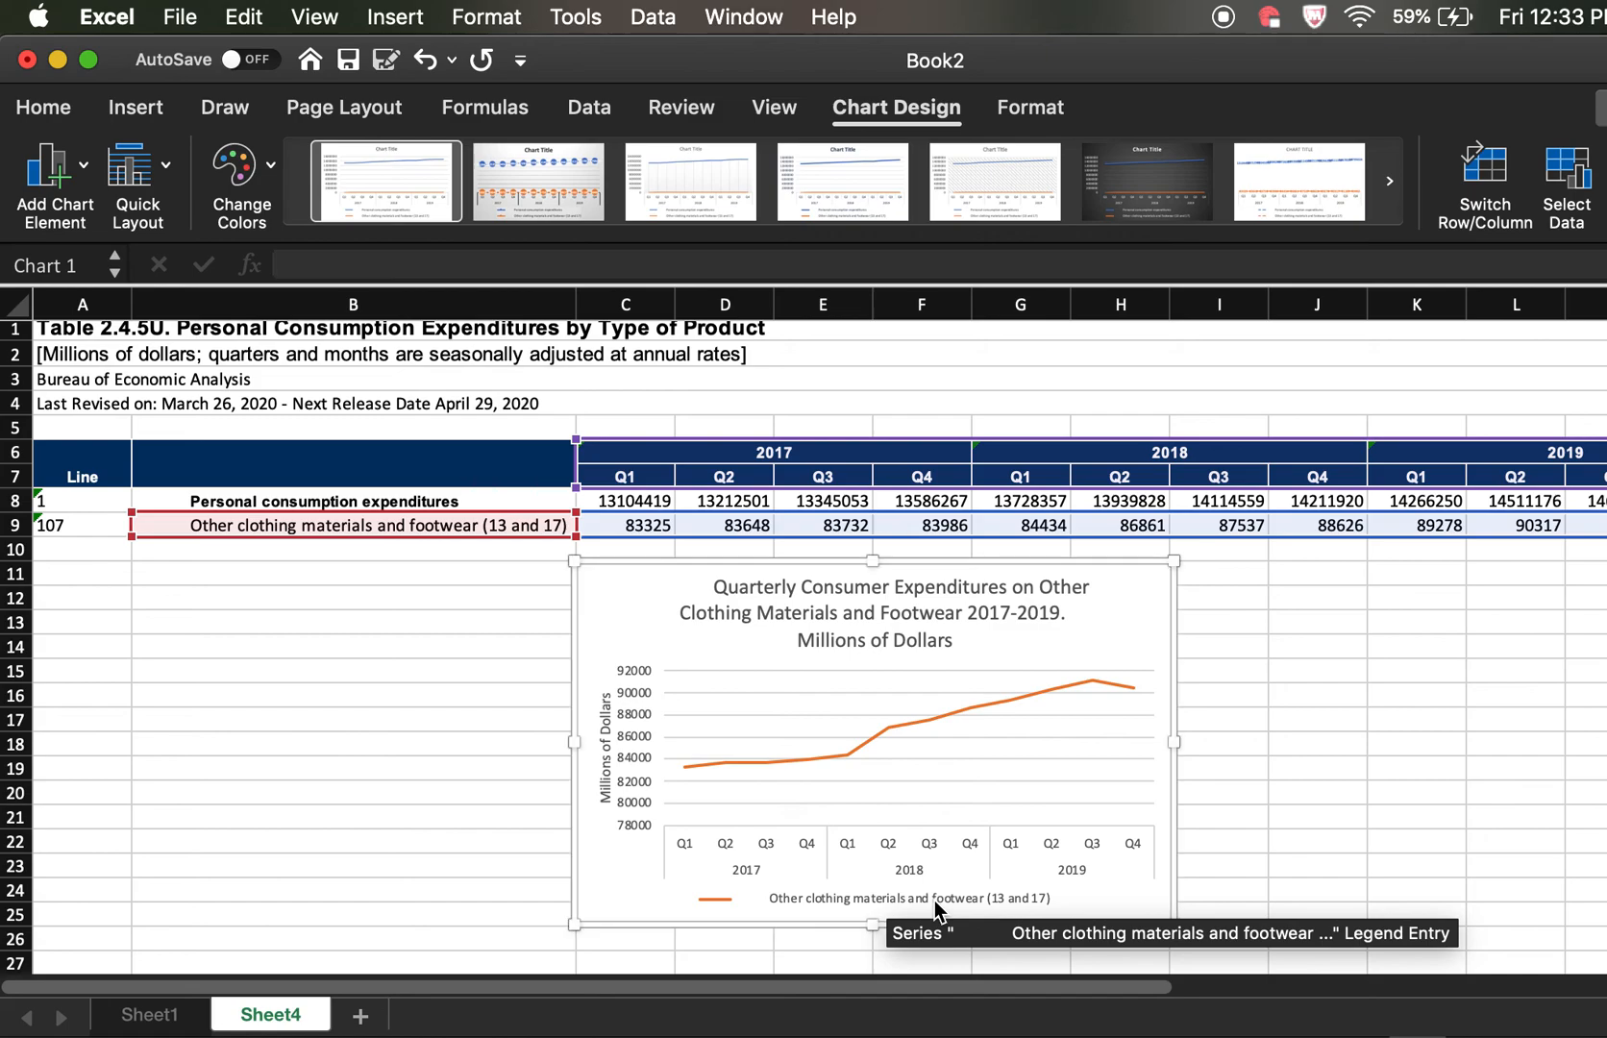
pyautogui.press('Delete')
pyautogui.click(1288, 783)
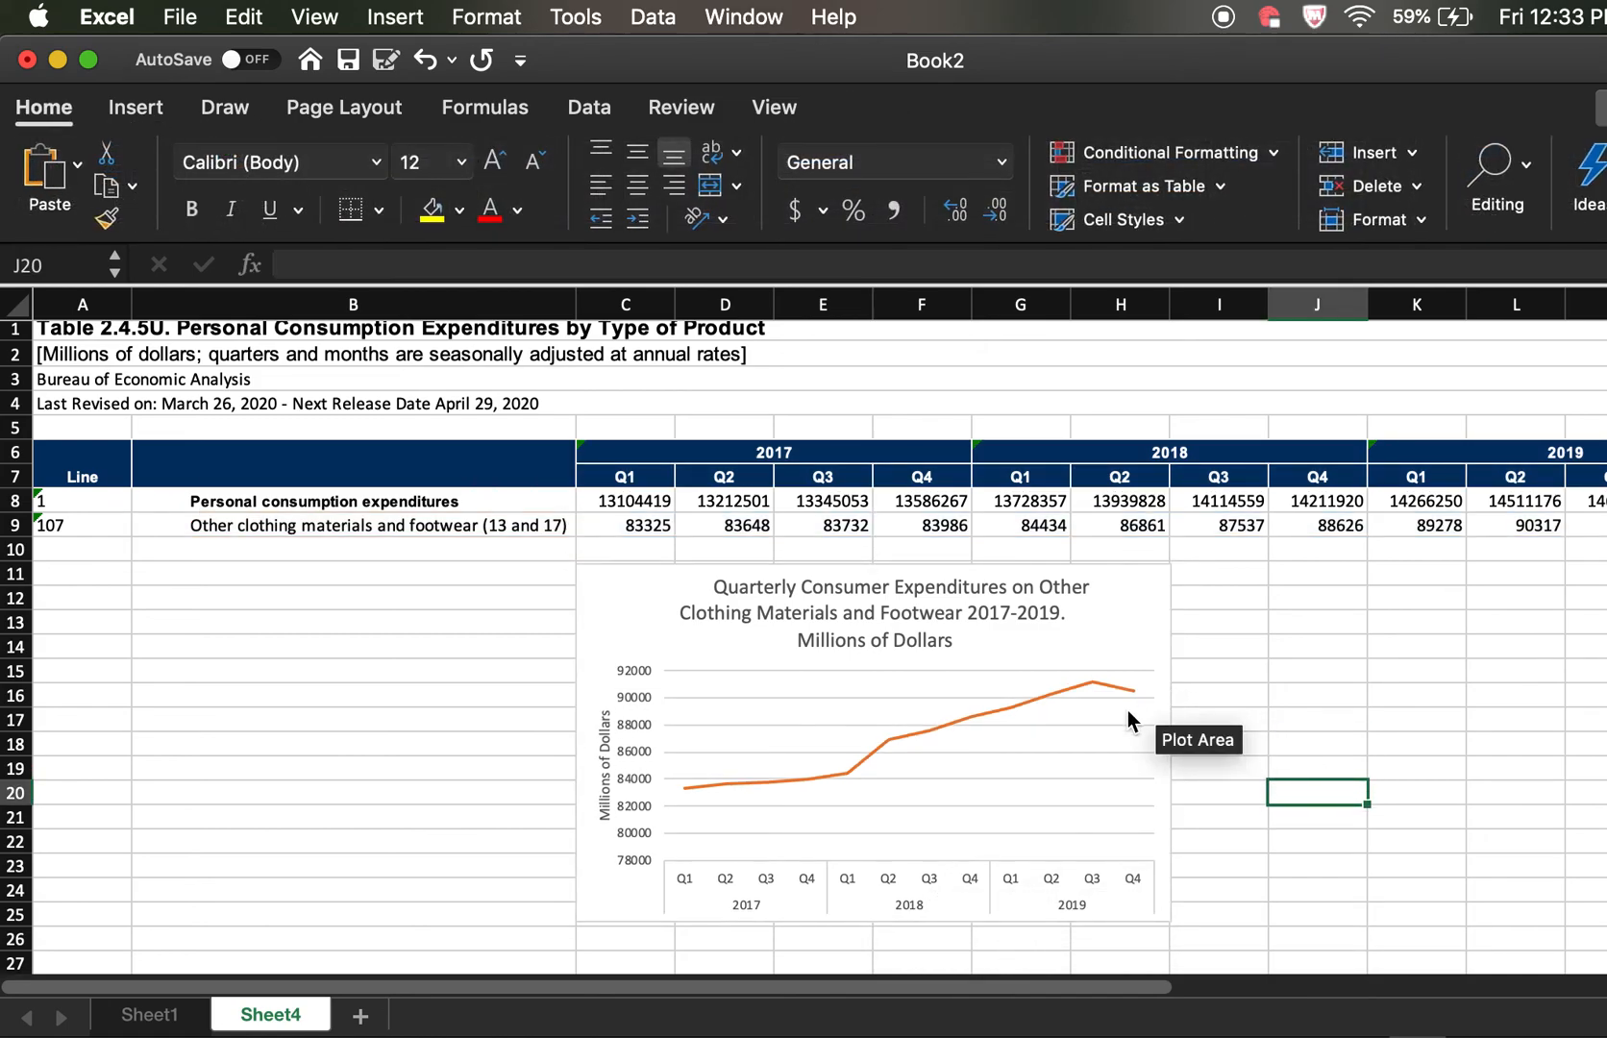
# Move the whole line chart slightly up, closer to the table, and deselect it.
pyautogui.click(1064, 790)
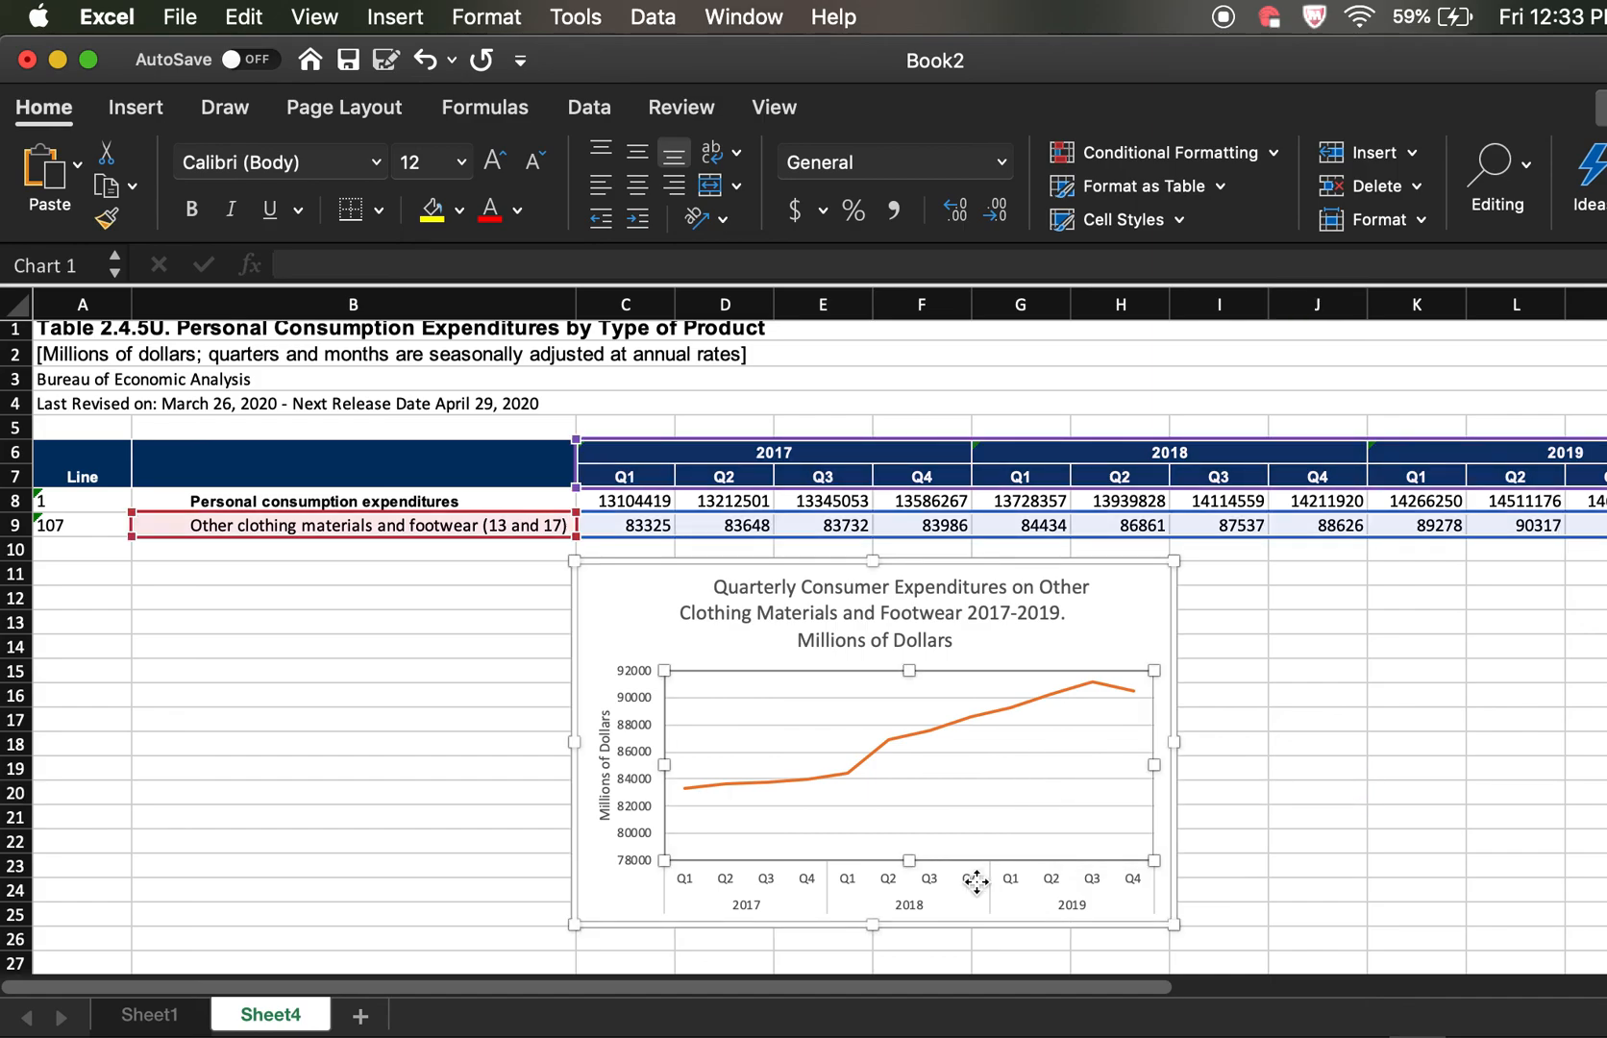
pyautogui.click(888, 913)
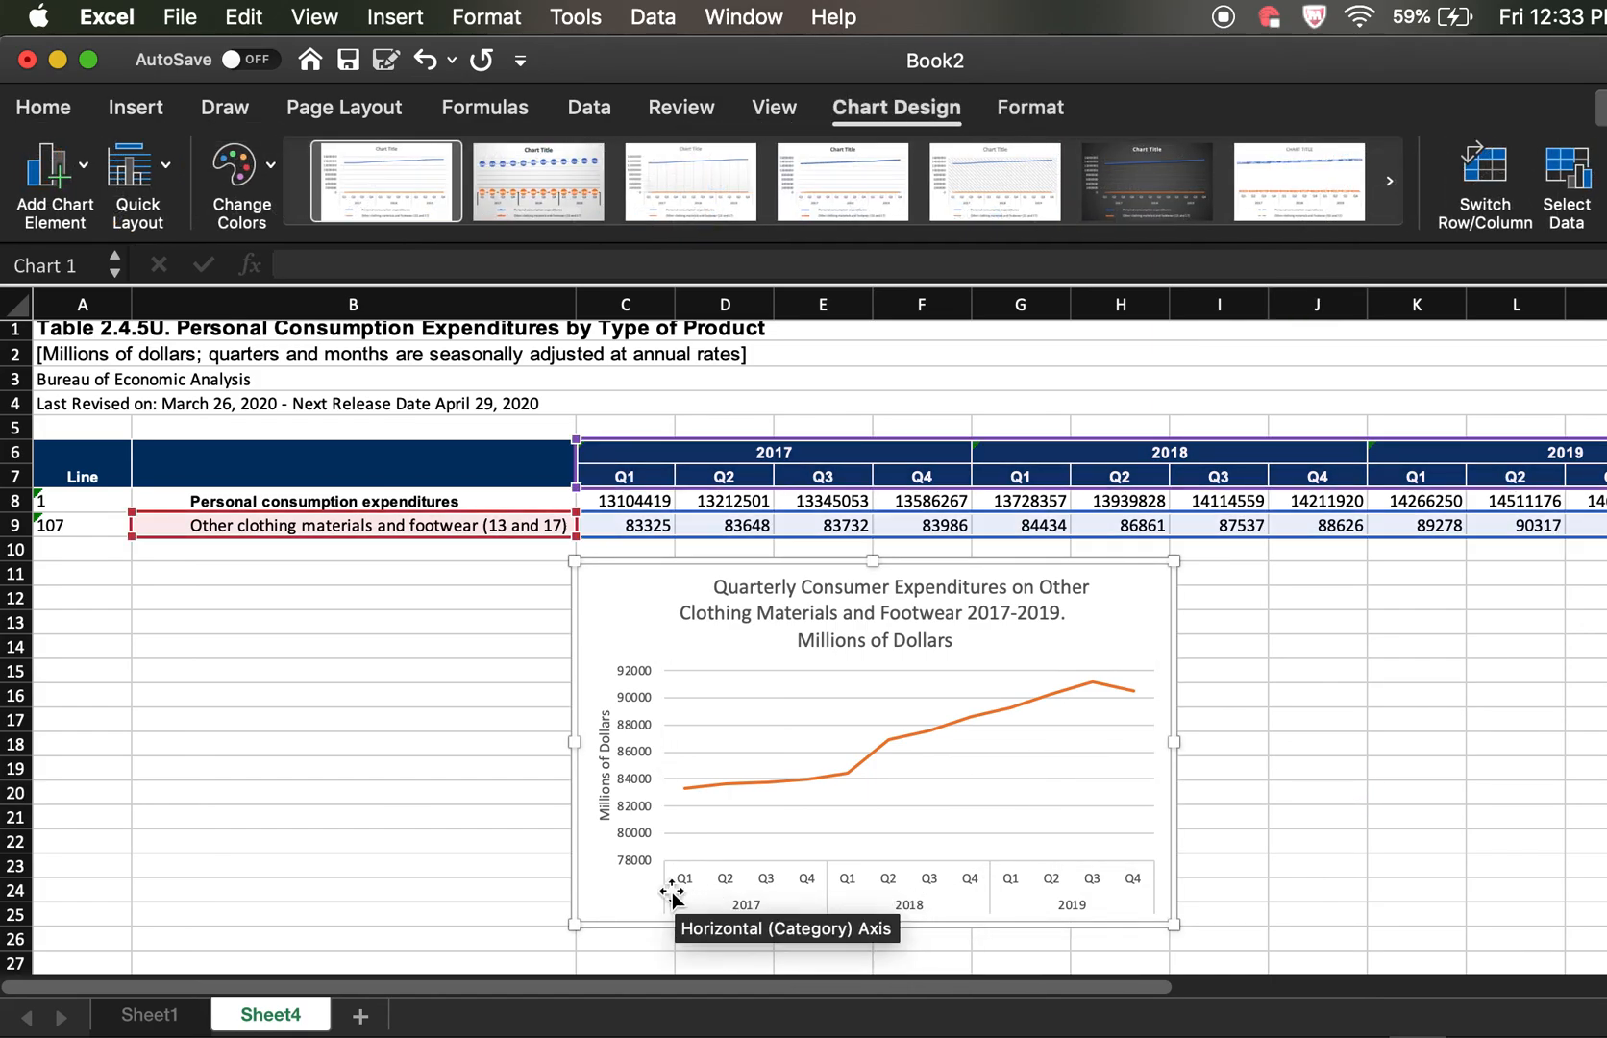
pyautogui.moveTo(657, 919); pyautogui.dragTo(654, 905)
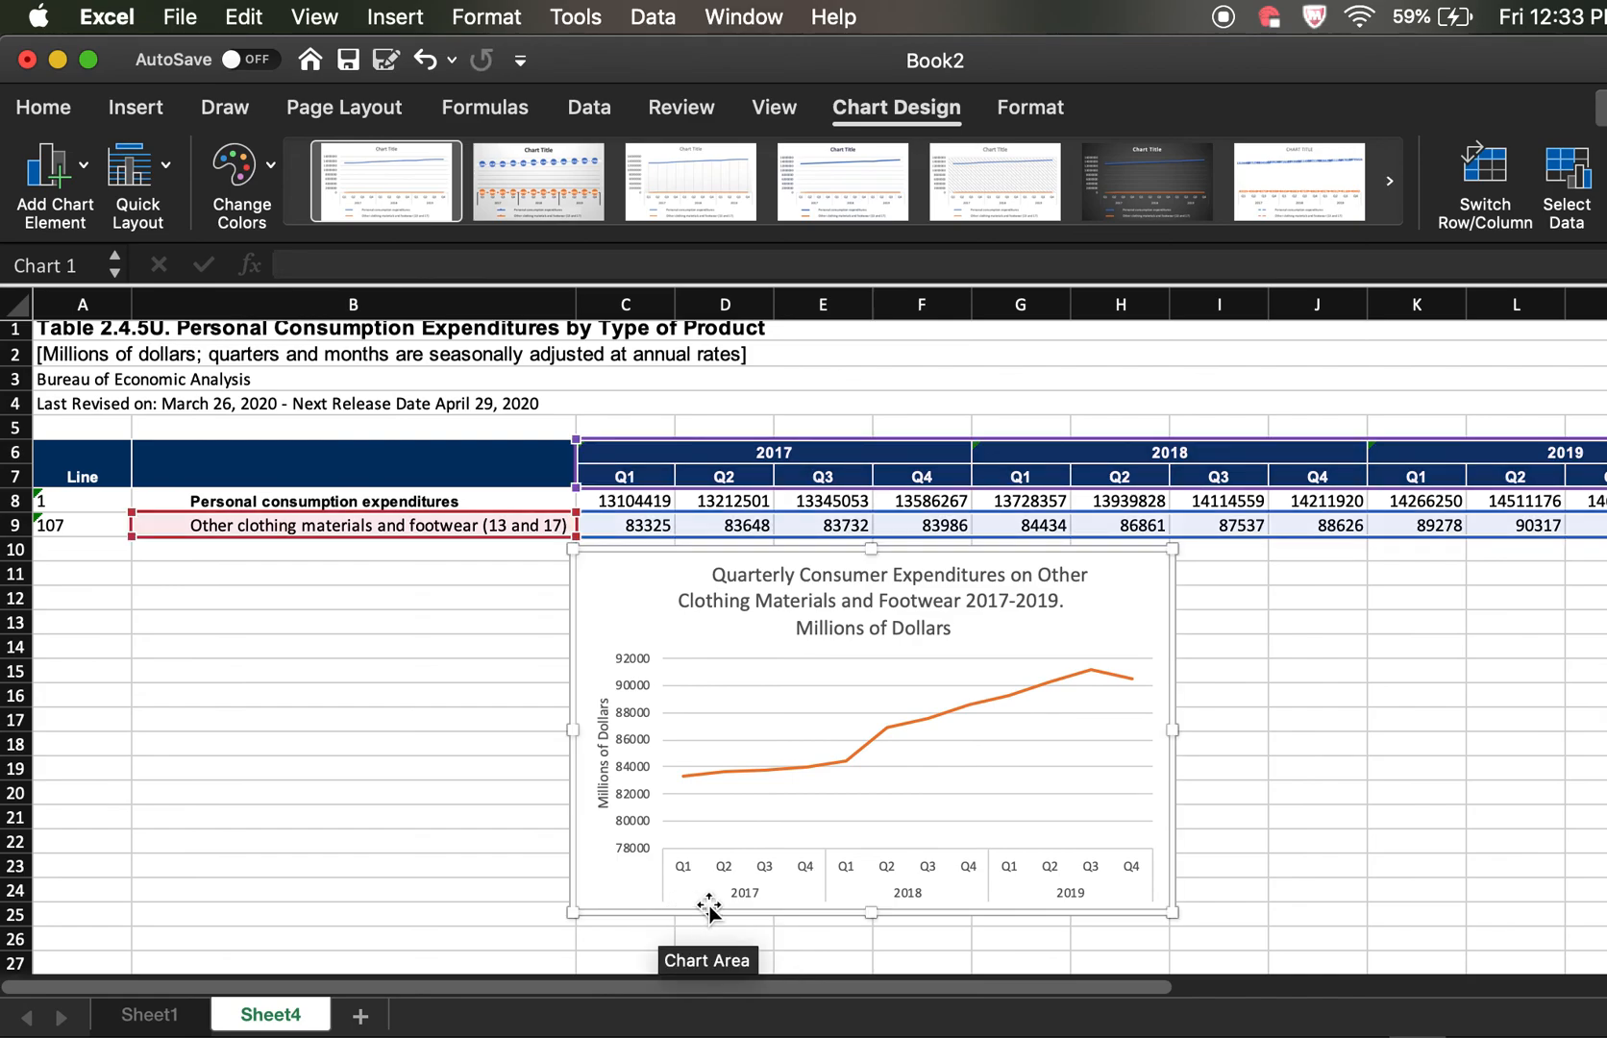
pyautogui.click(1248, 819)
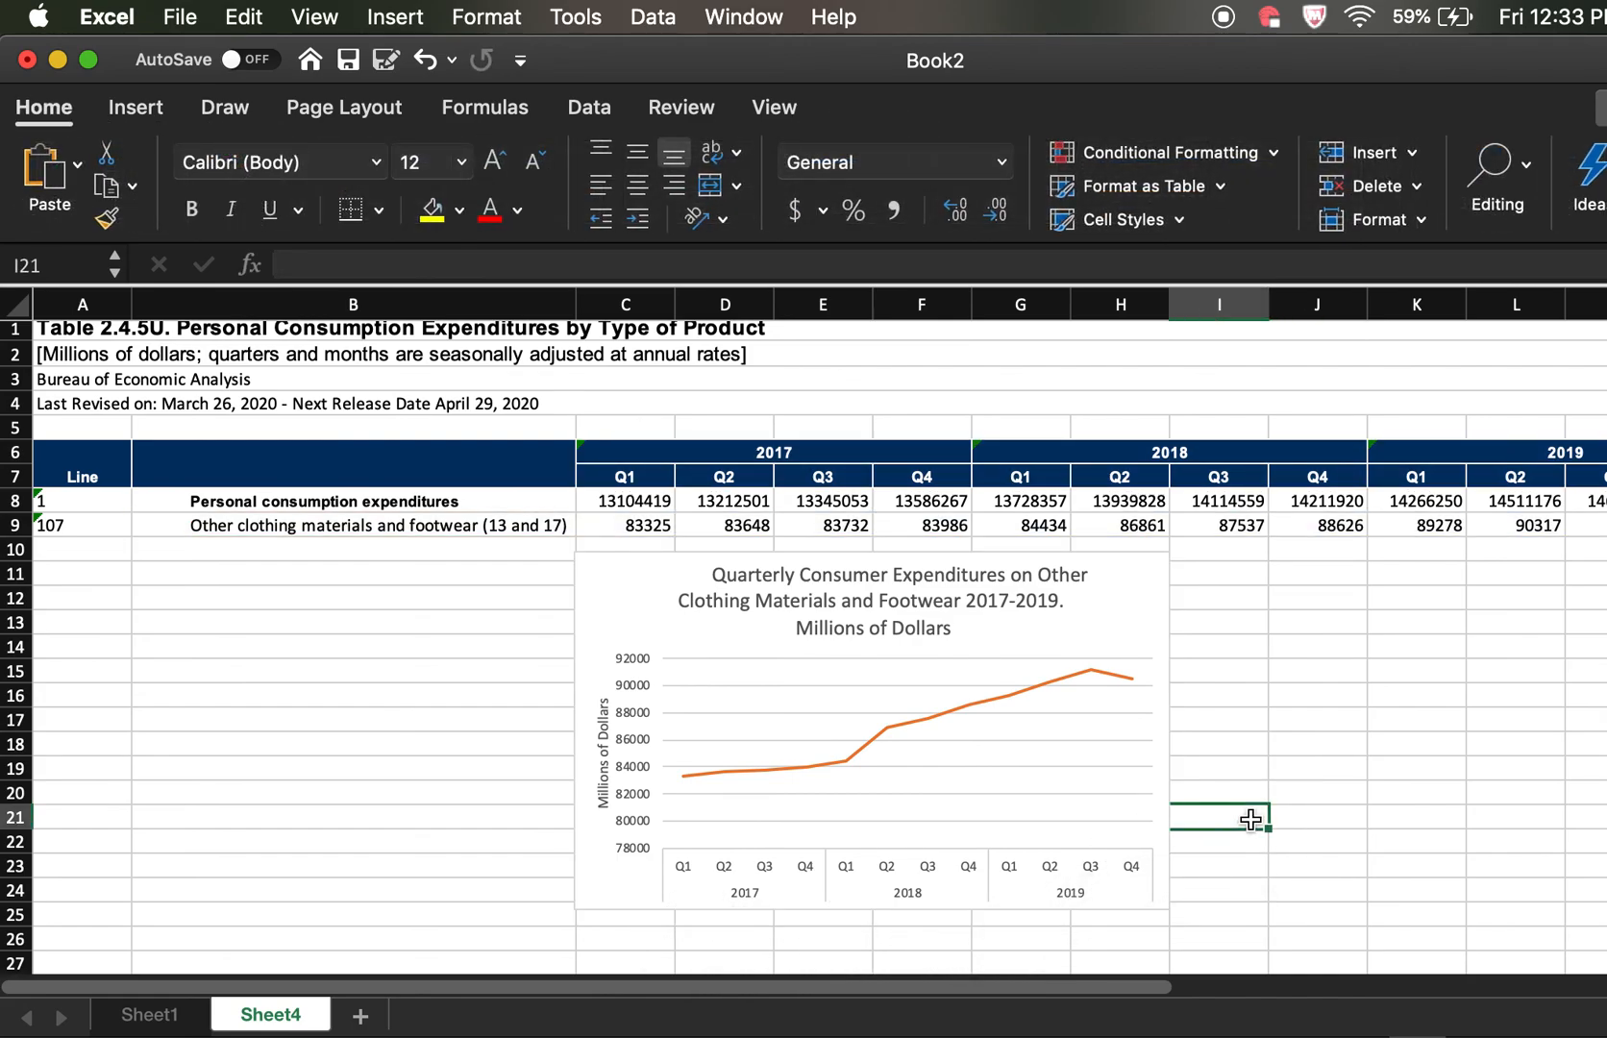